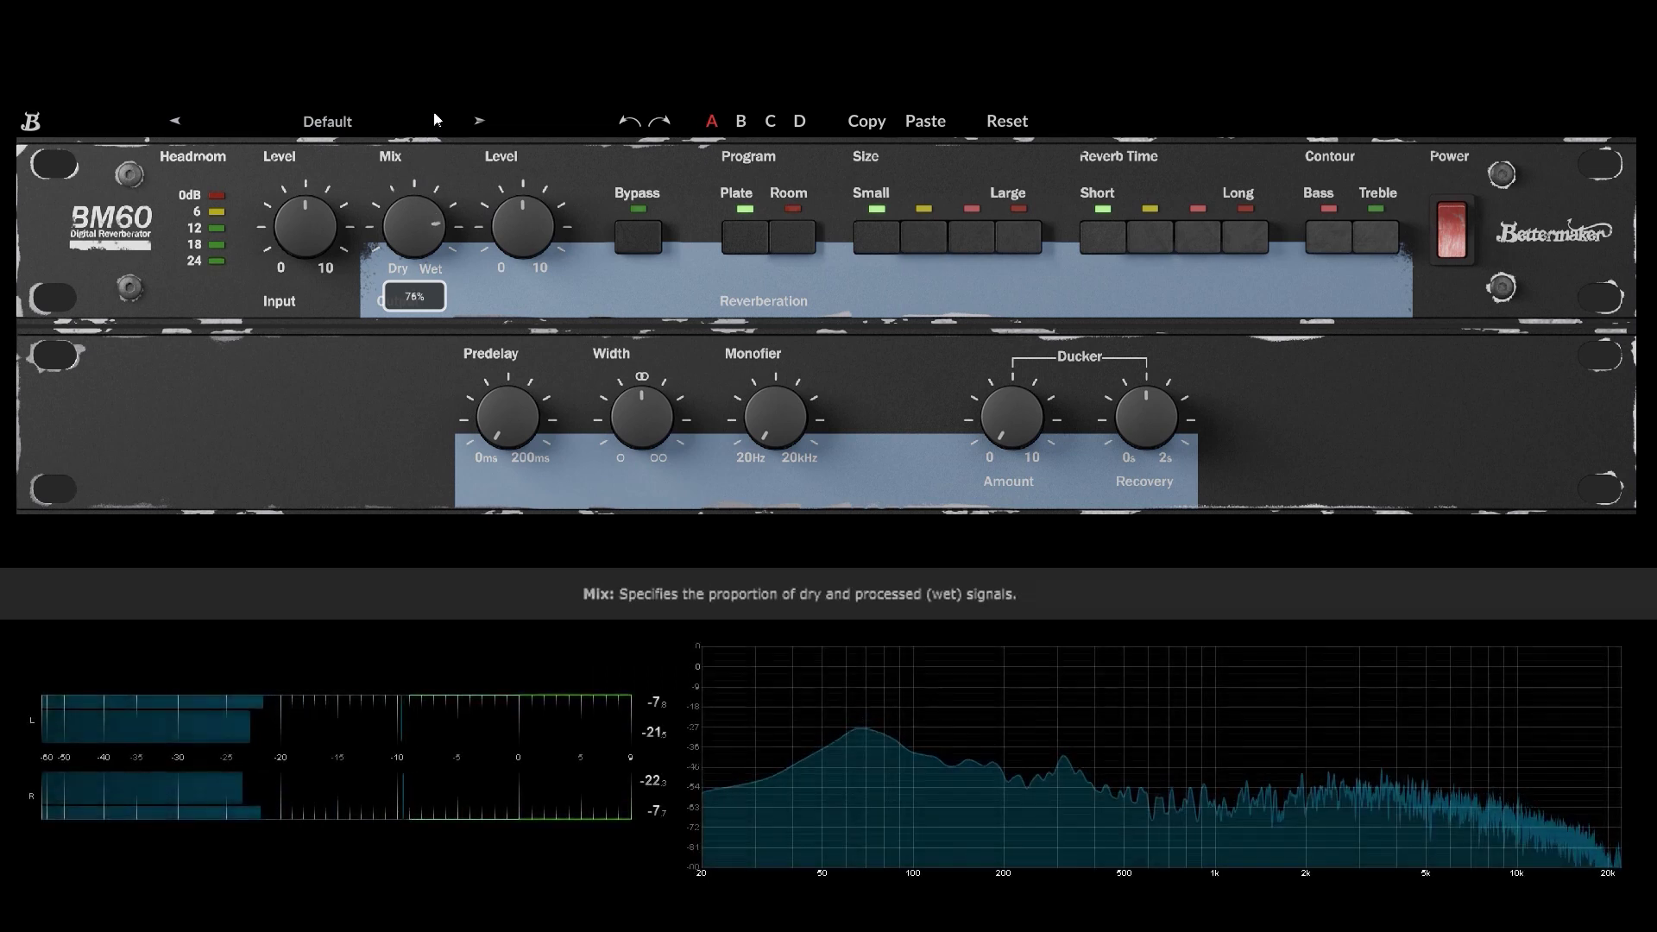
Set the reverb to the Room program with the second size, lower the Mix and slightly raise the output level.
drag(424, 156, 416, 266)
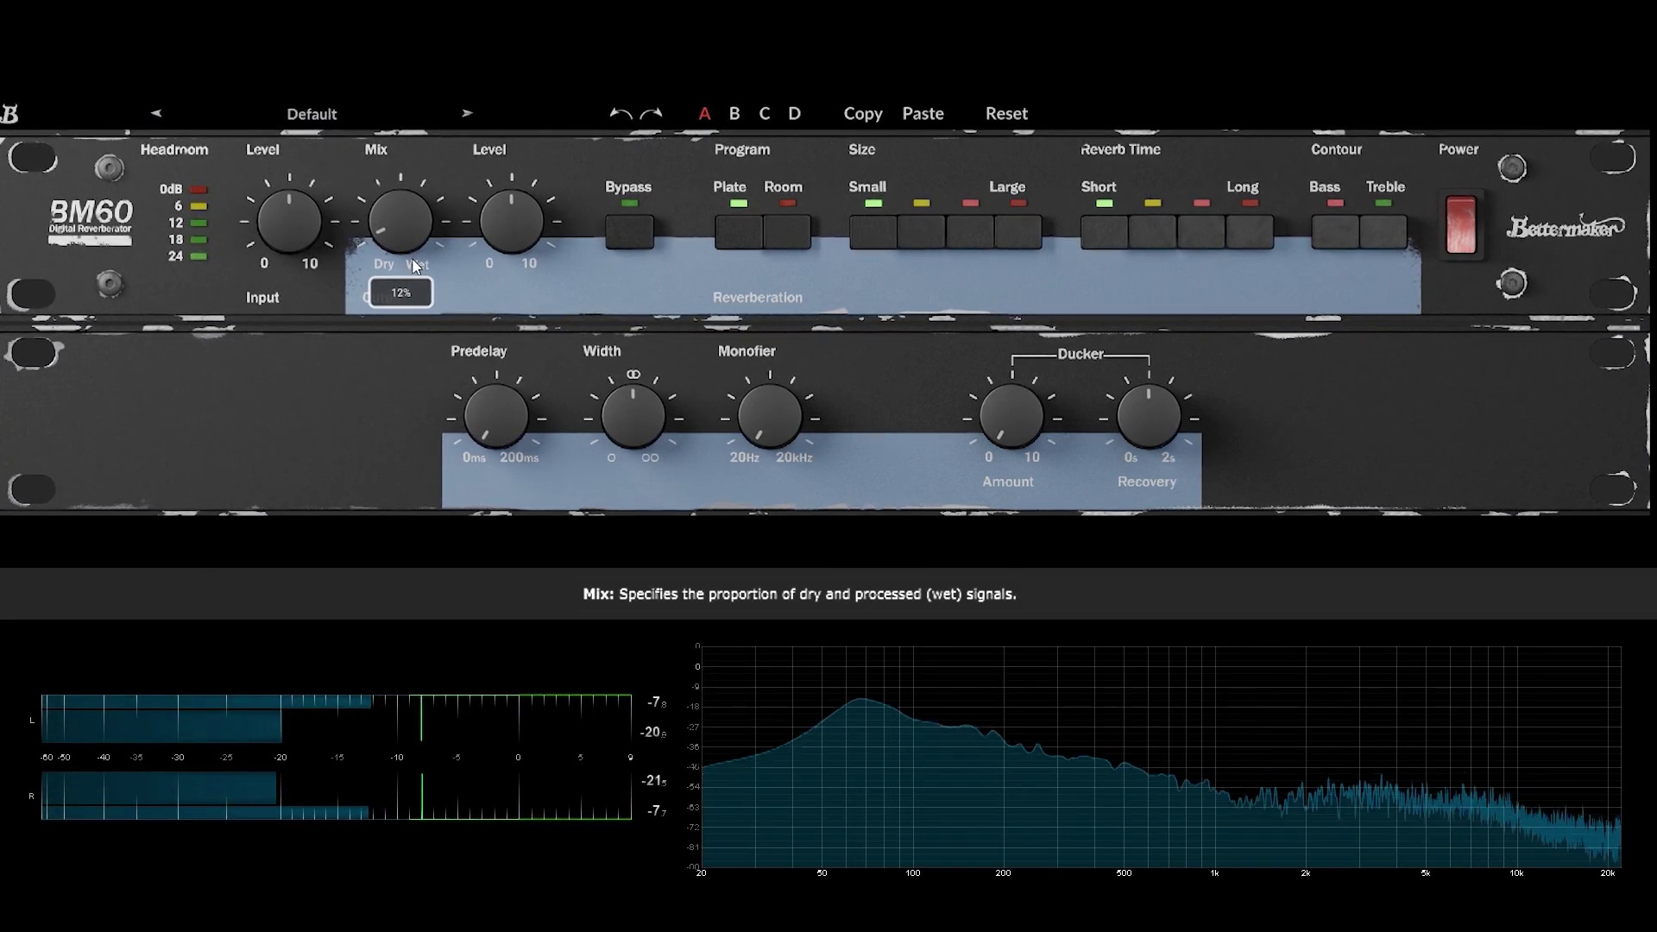
click(795, 236)
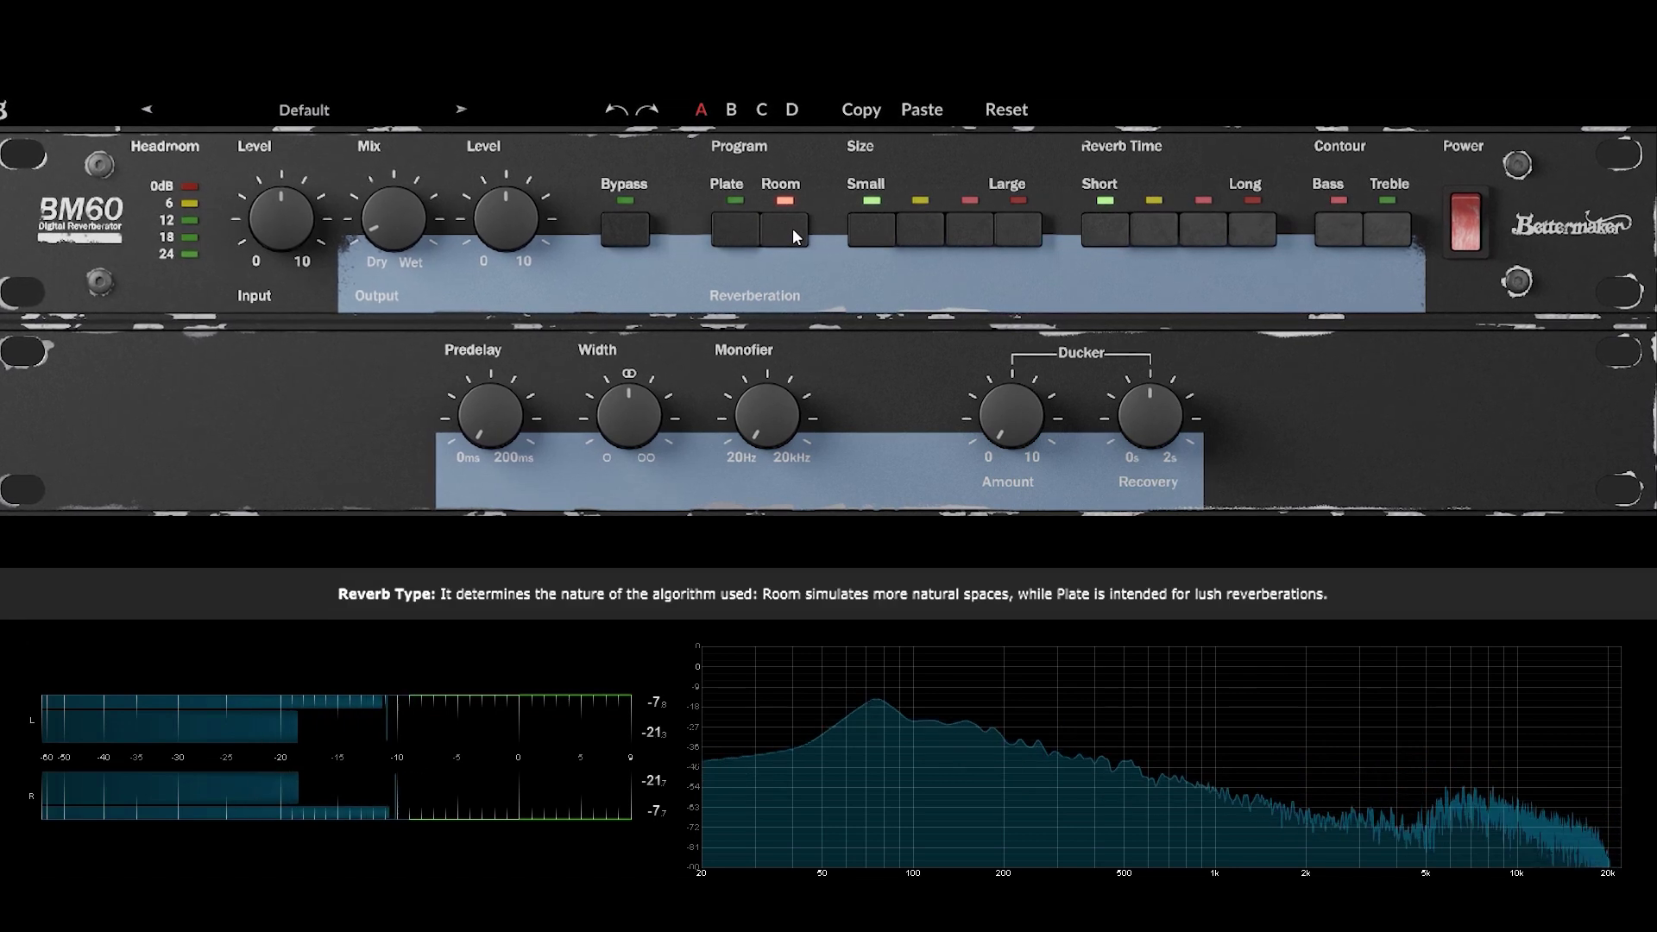
click(906, 234)
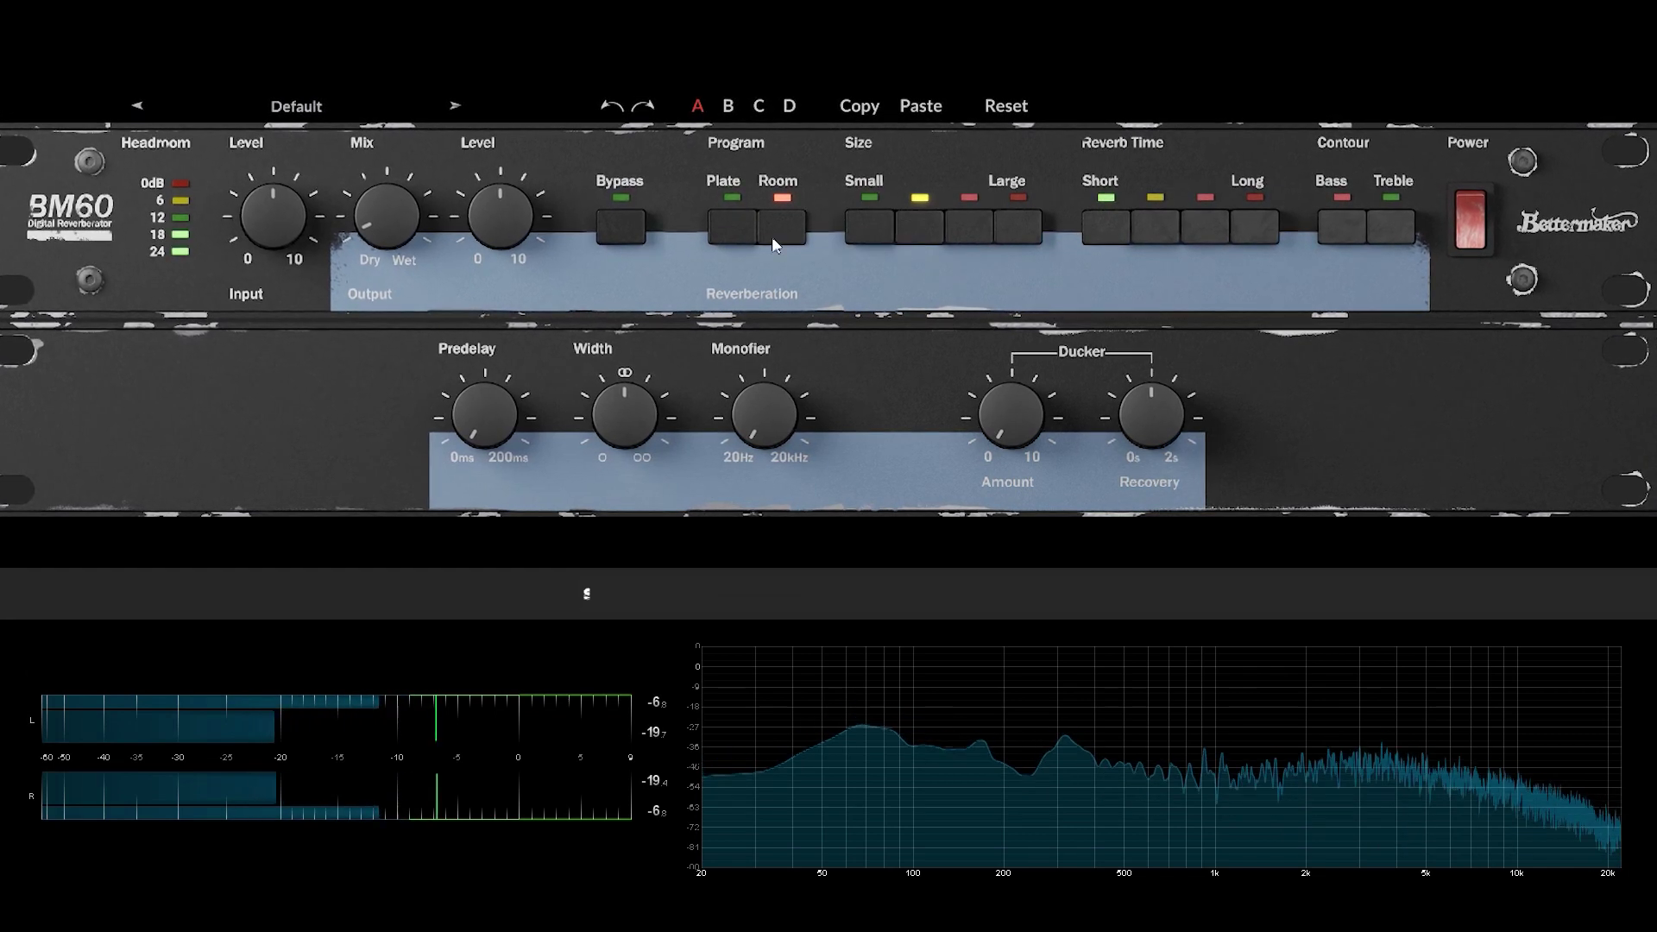
drag(406, 222, 493, 208)
mouse_move(381, 210)
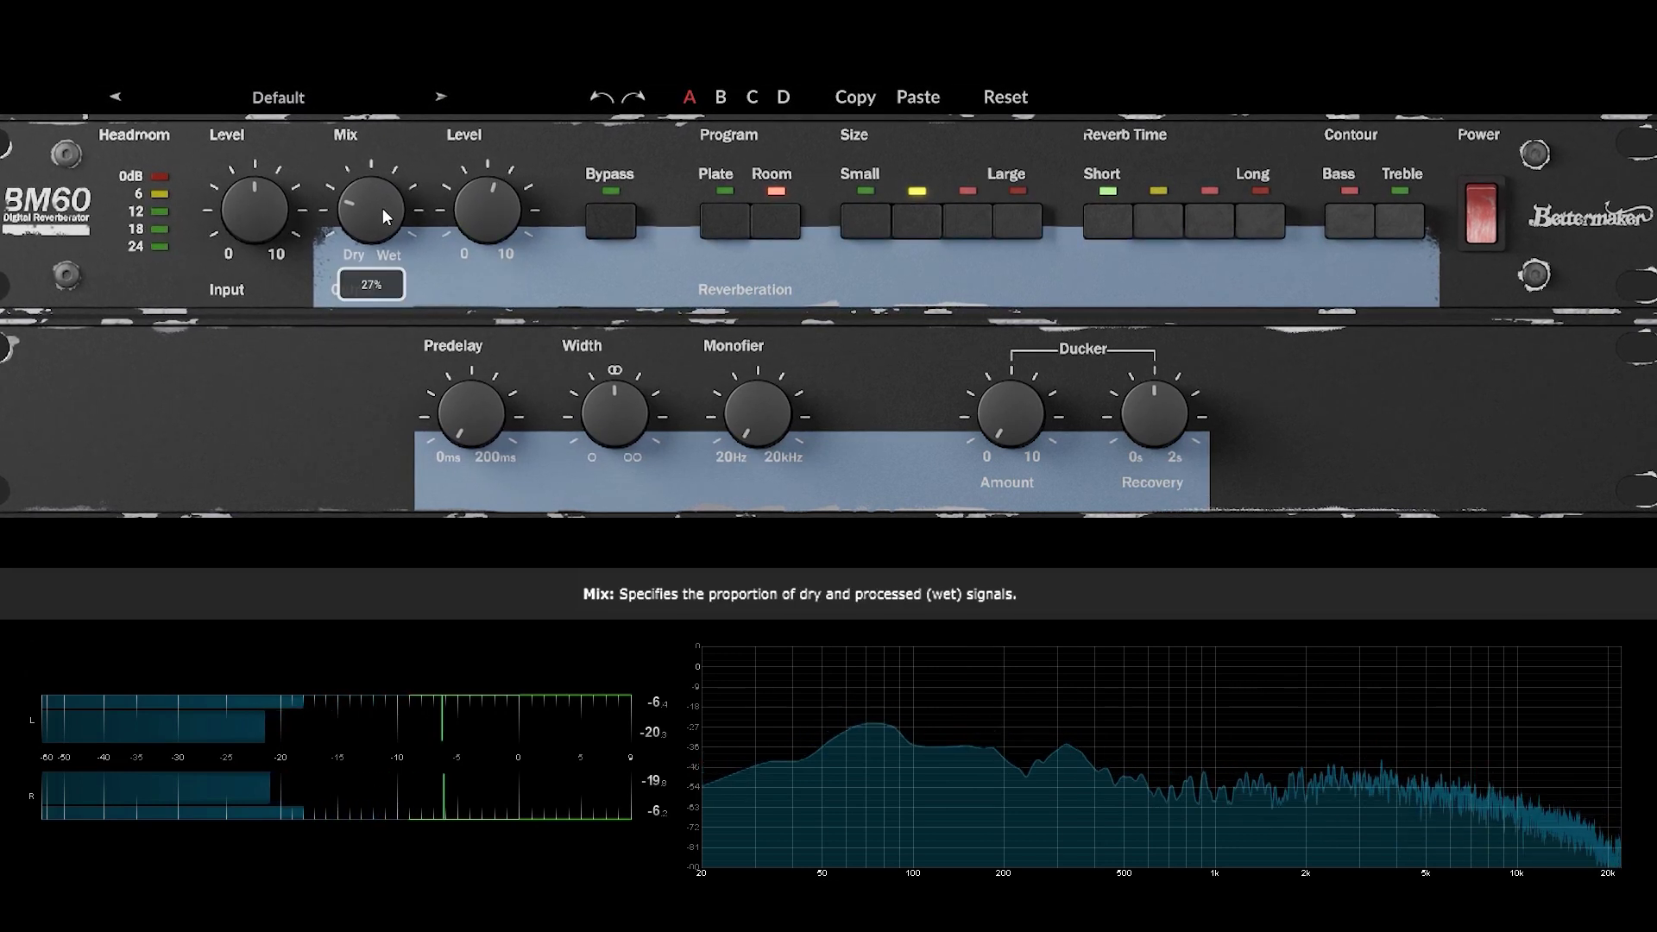
Audition the Large and third reverb sizes, and return to the second size.
click(1015, 218)
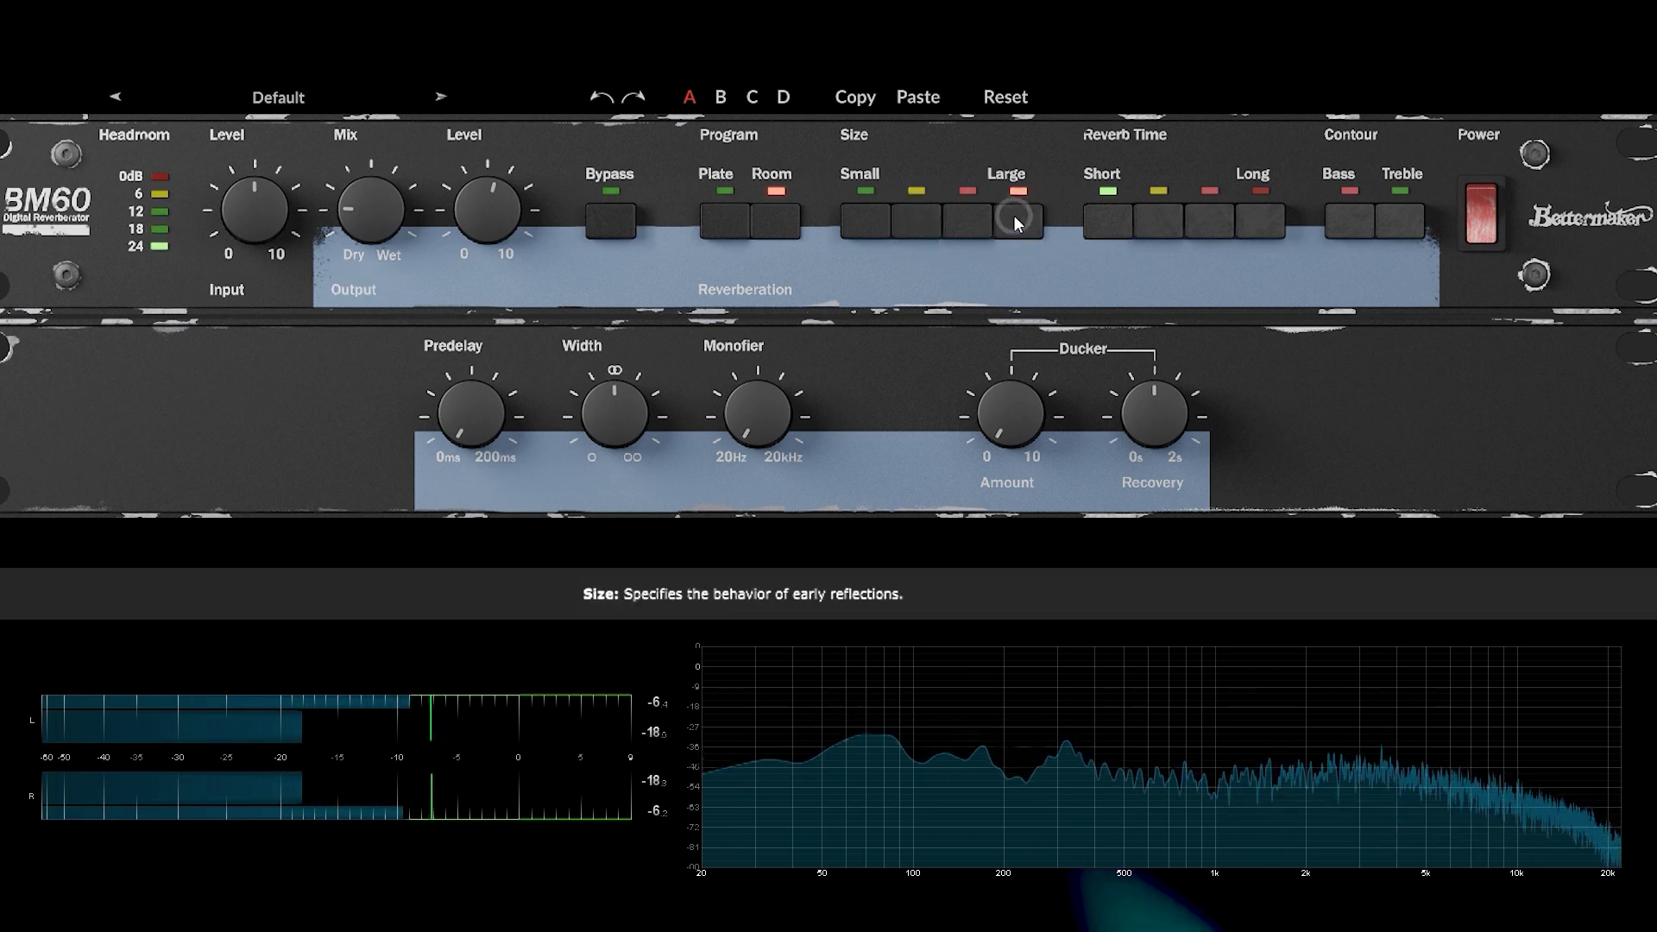
click(967, 222)
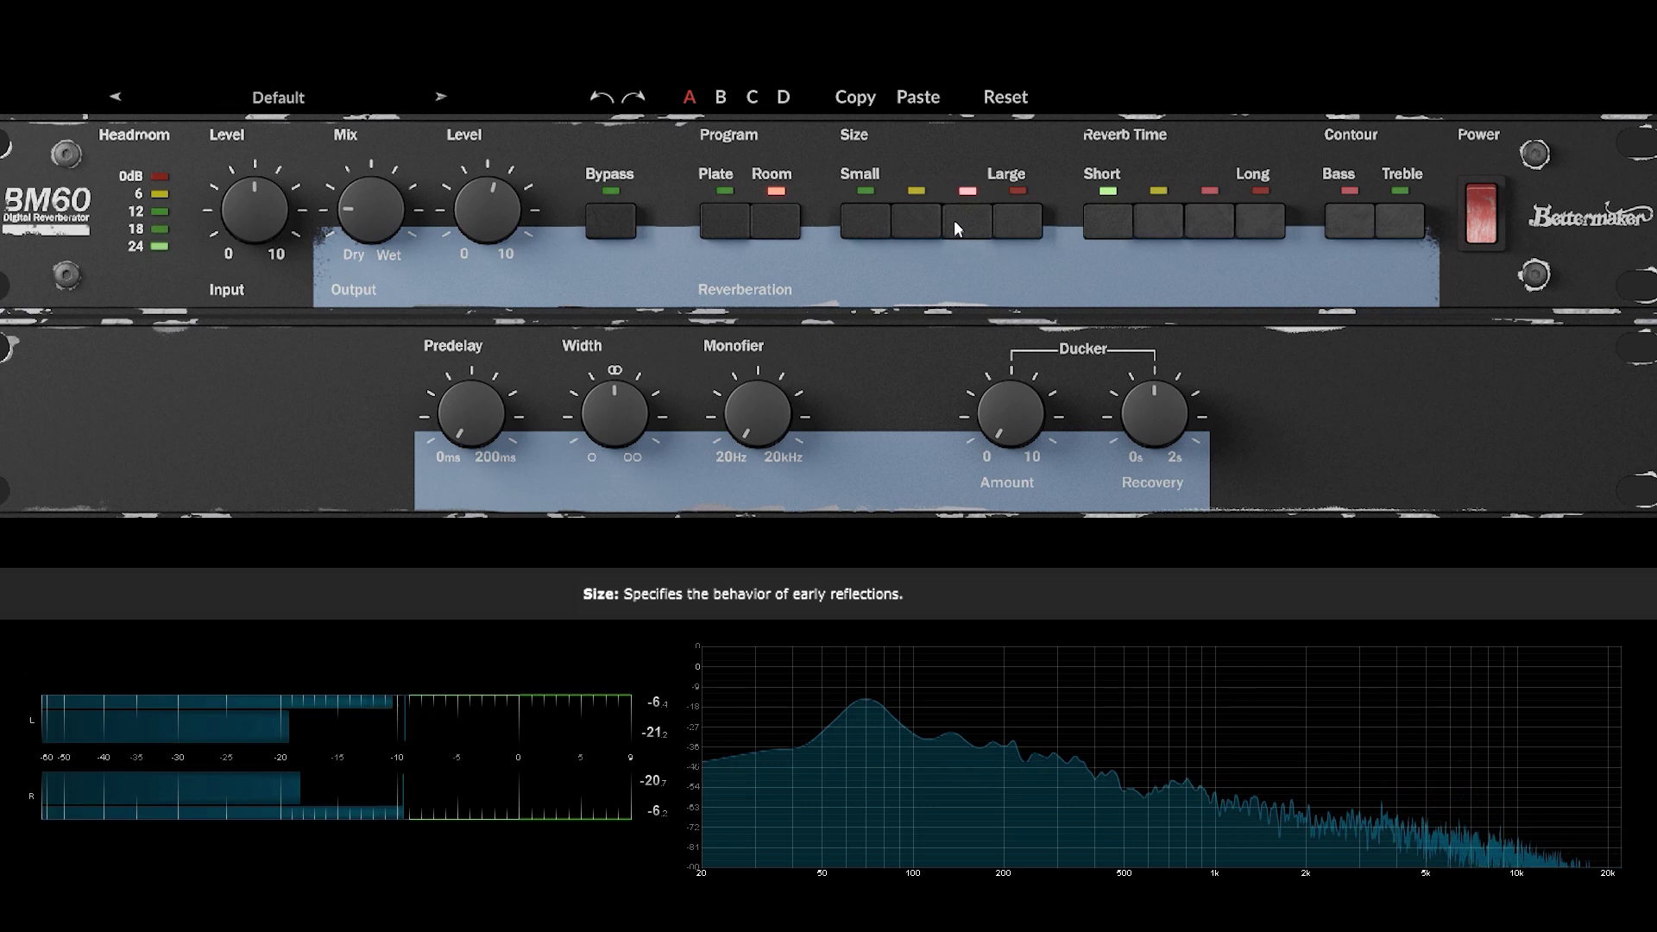
click(917, 226)
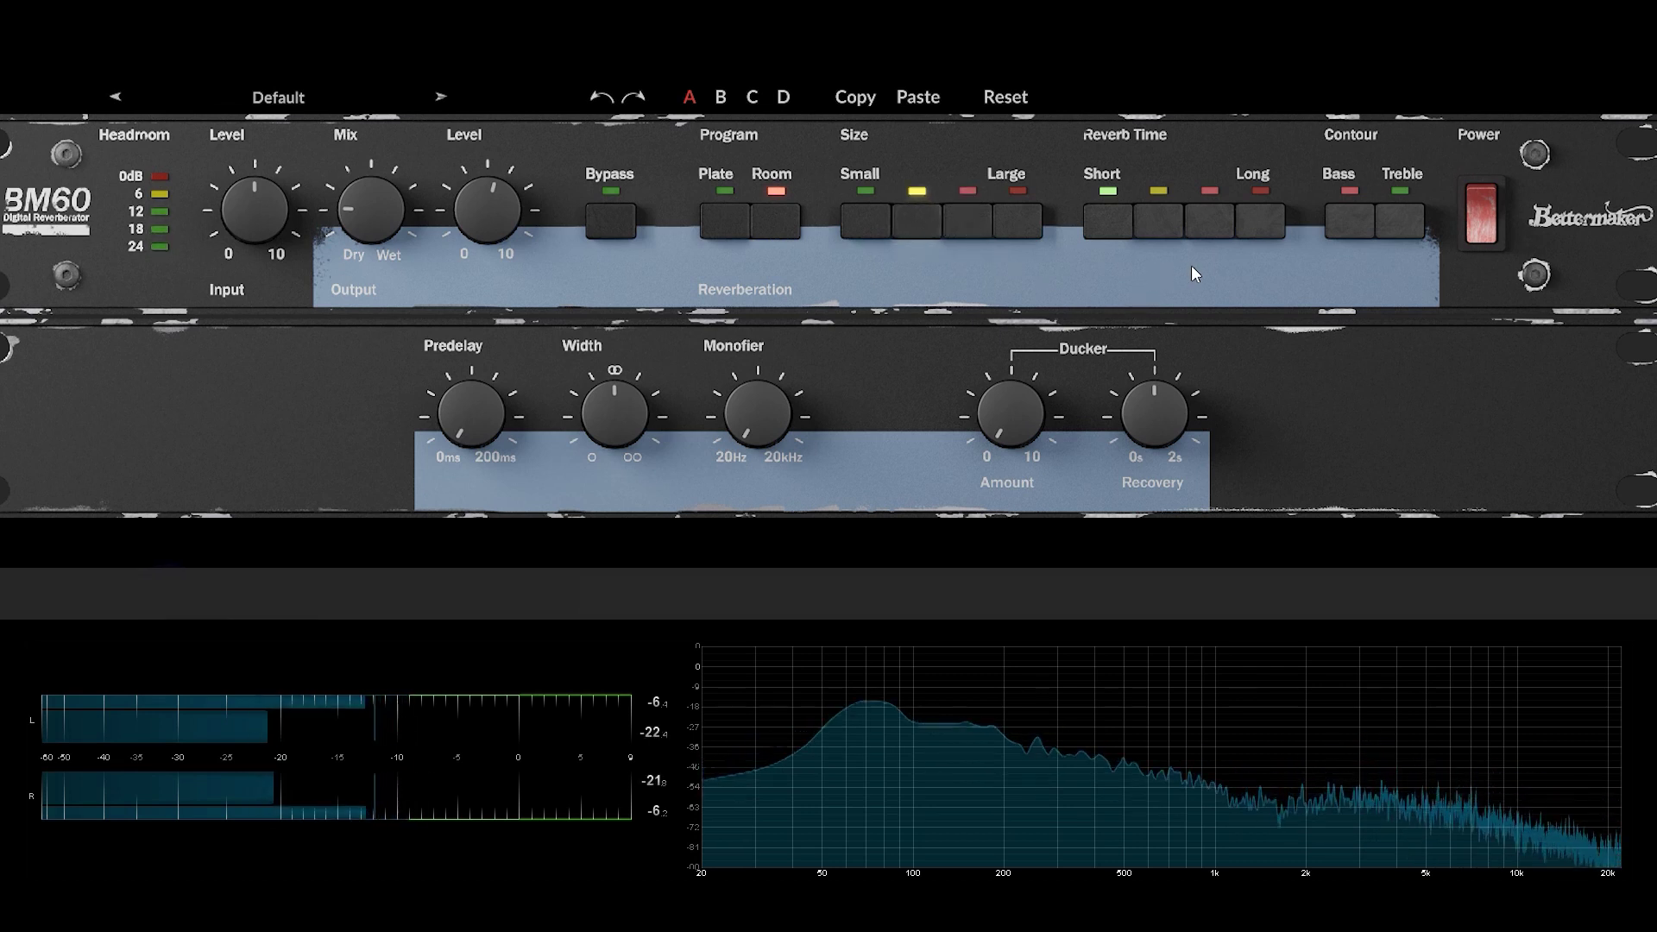
Set the reverb time to the second setting and lower the Mix, comparing the result with the reverb bypassed.
click(1170, 236)
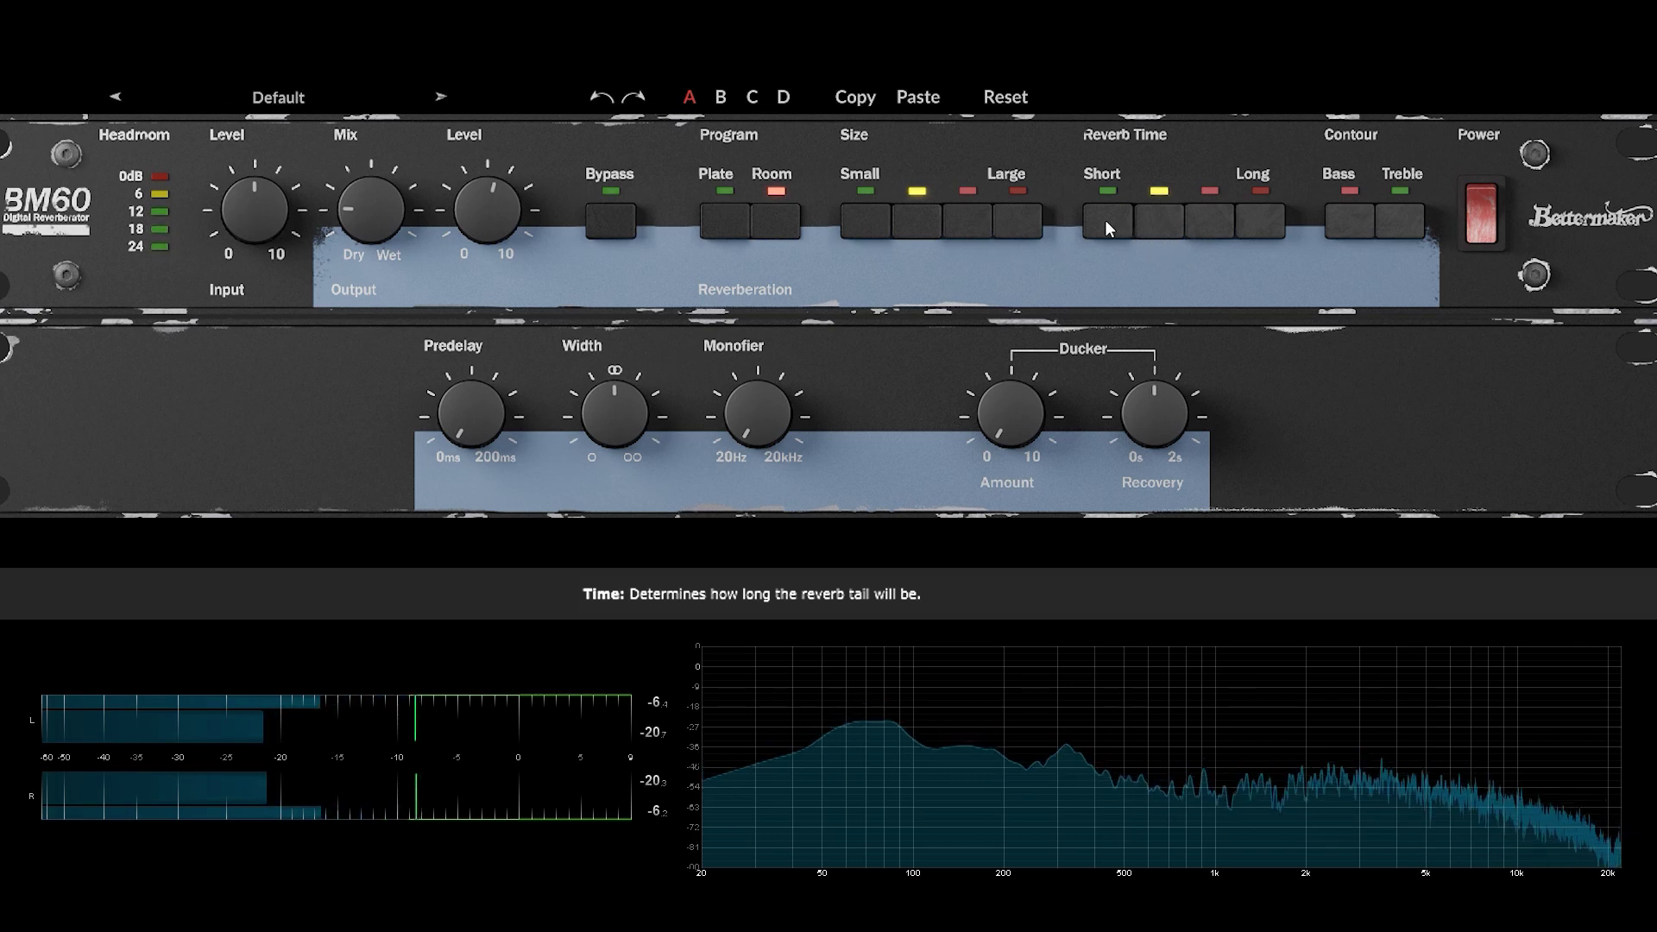
mouse_move(384, 216)
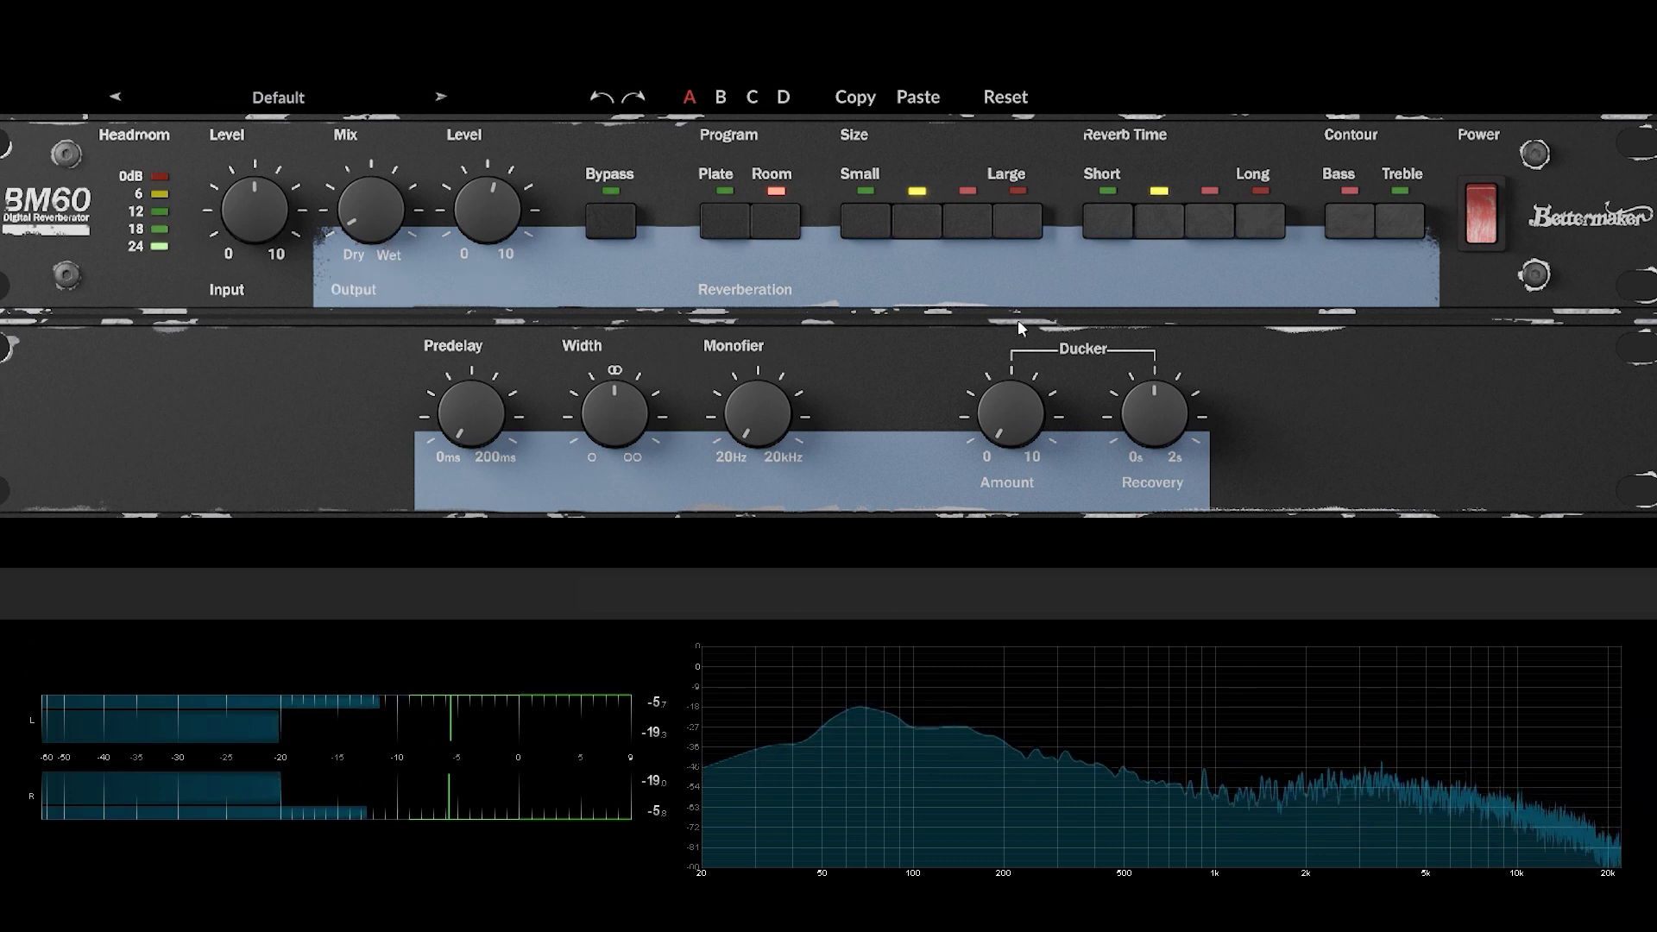
click(600, 230)
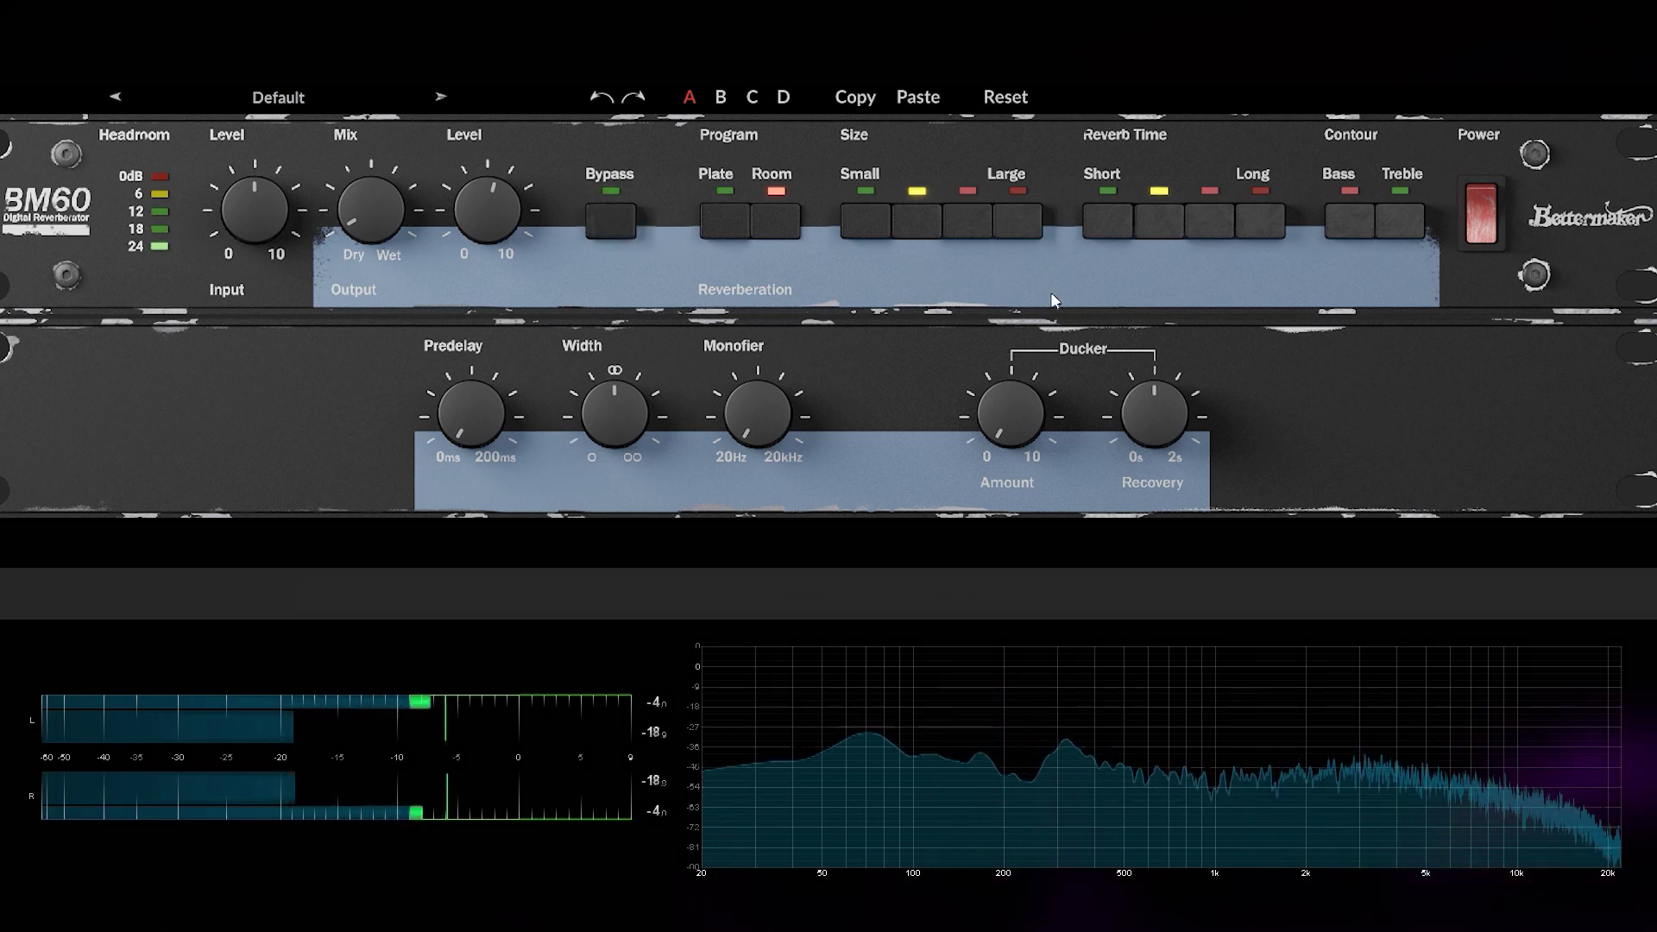
Try the Bass contour and switch the reverb to the Treble contour instead.
click(1362, 230)
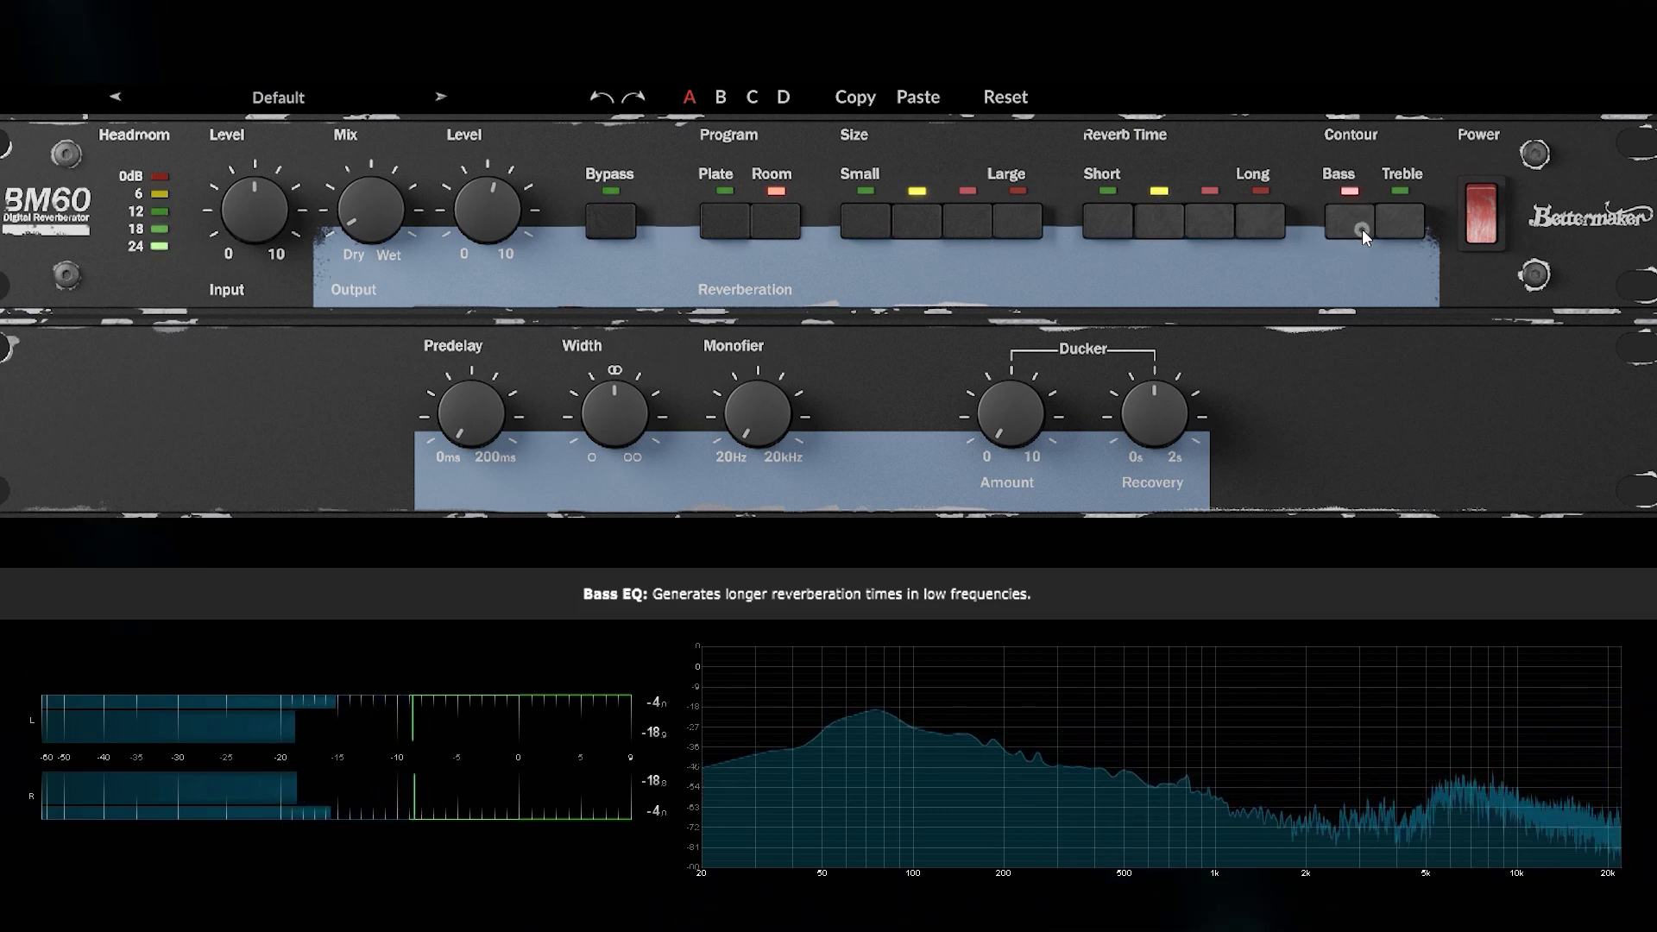
click(1383, 225)
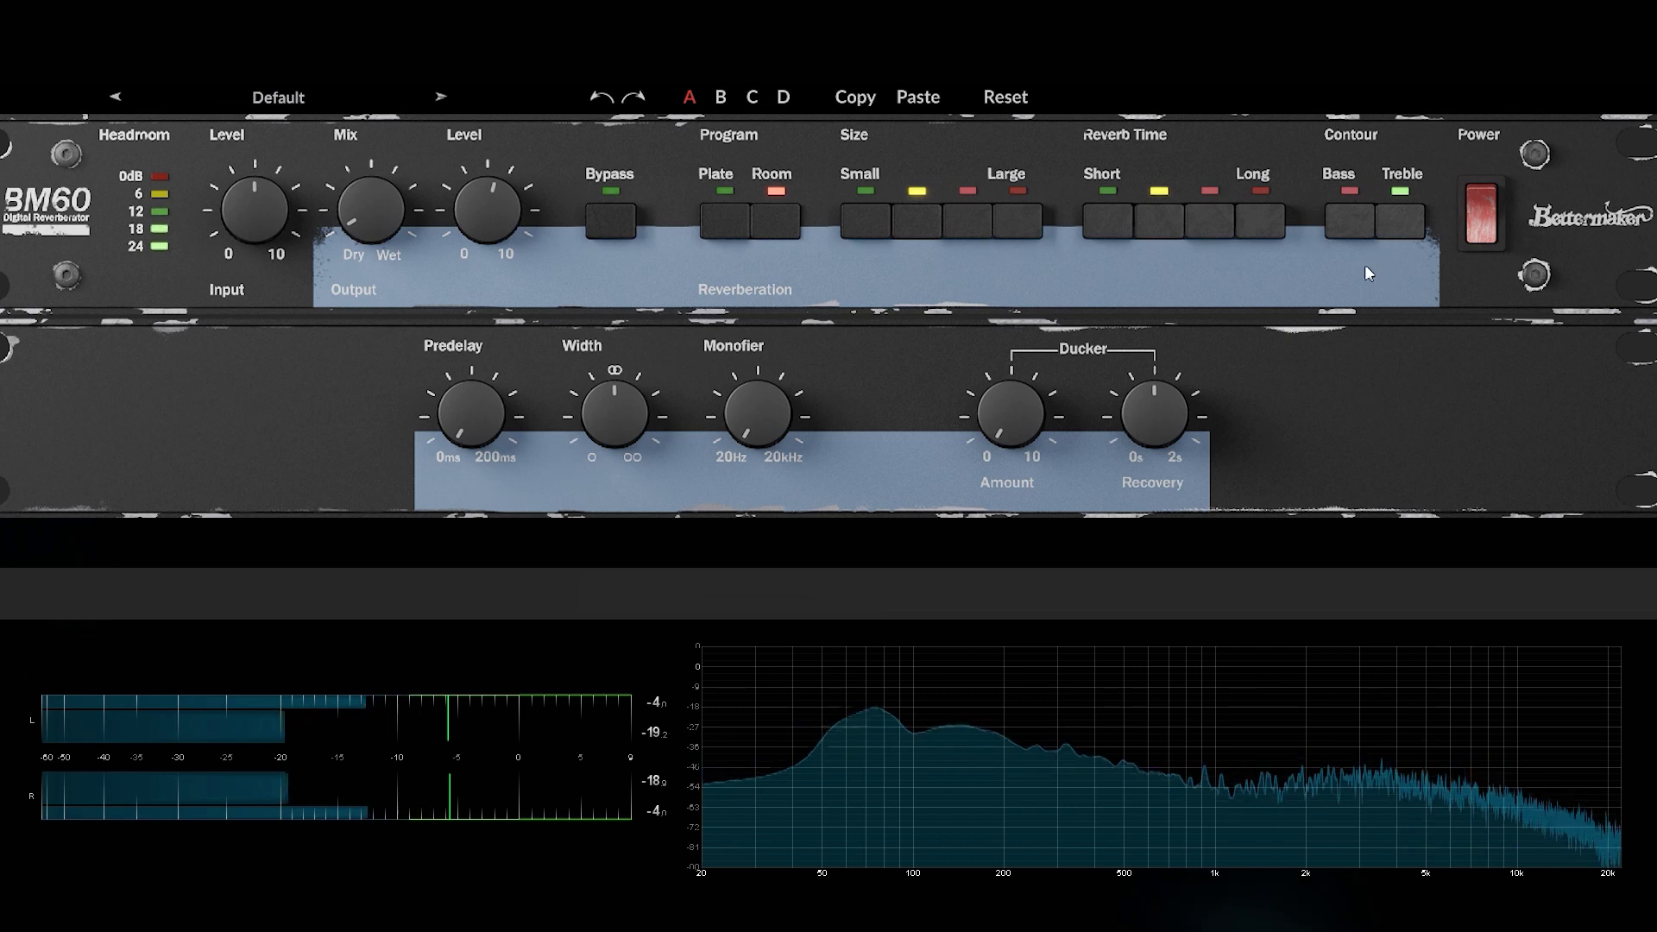
Try a ducker amount of 5.0, return it to 0.0 and turn the ducker recovery down to near its minimum.
drag(998, 415, 1013, 309)
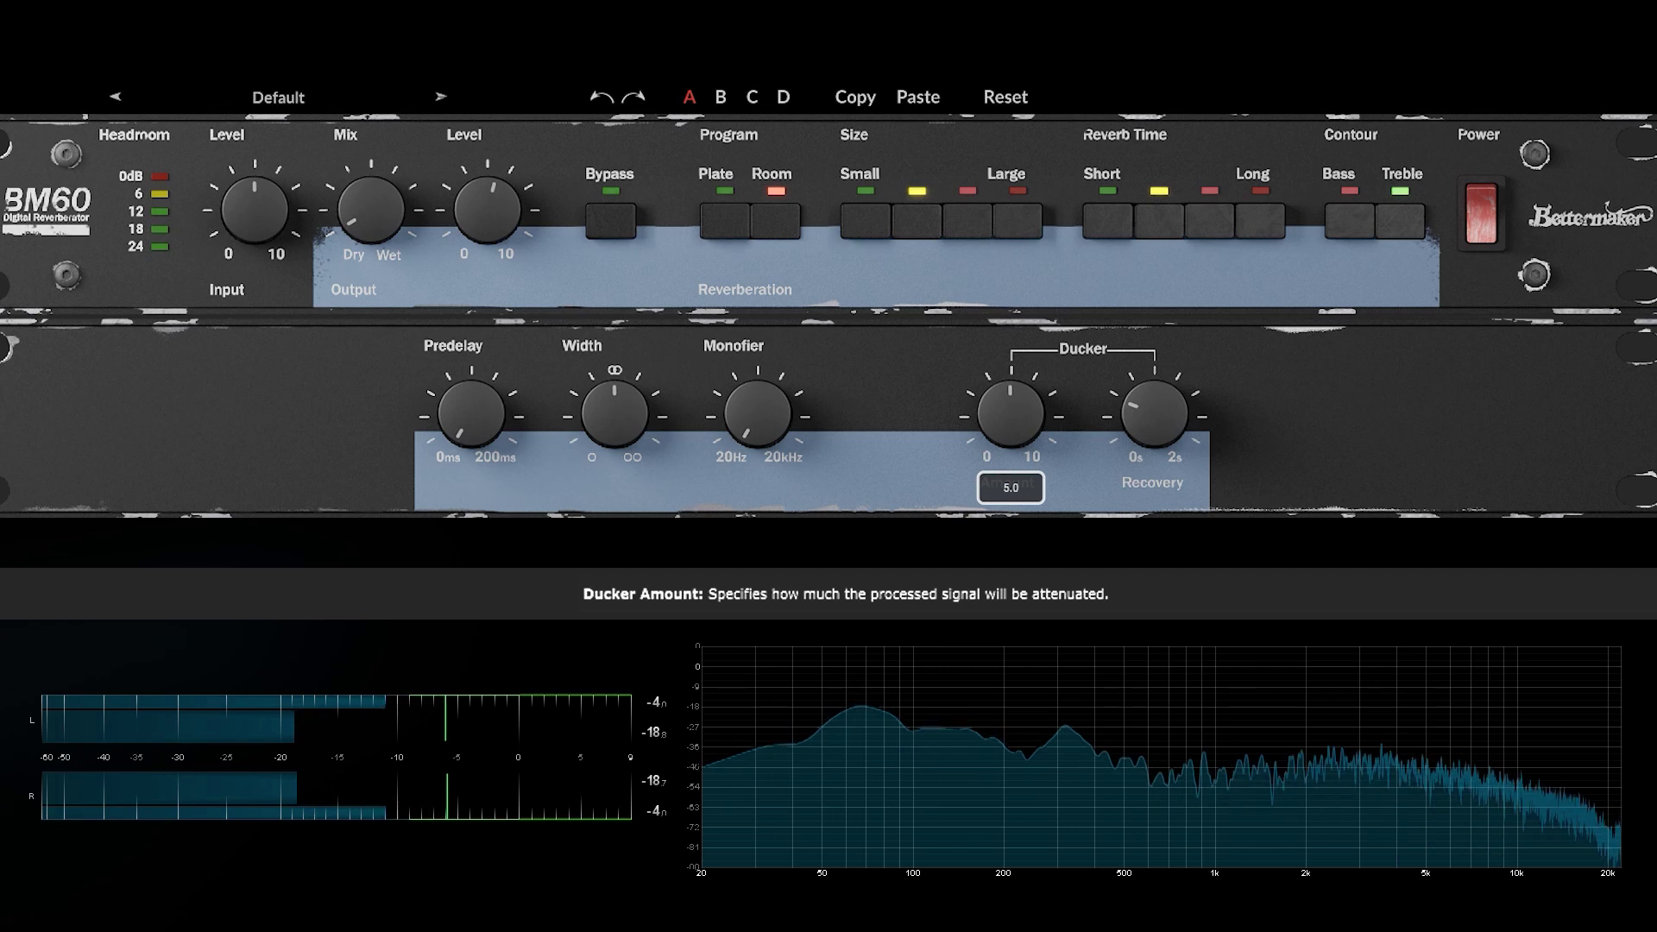
drag(1001, 410, 1003, 466)
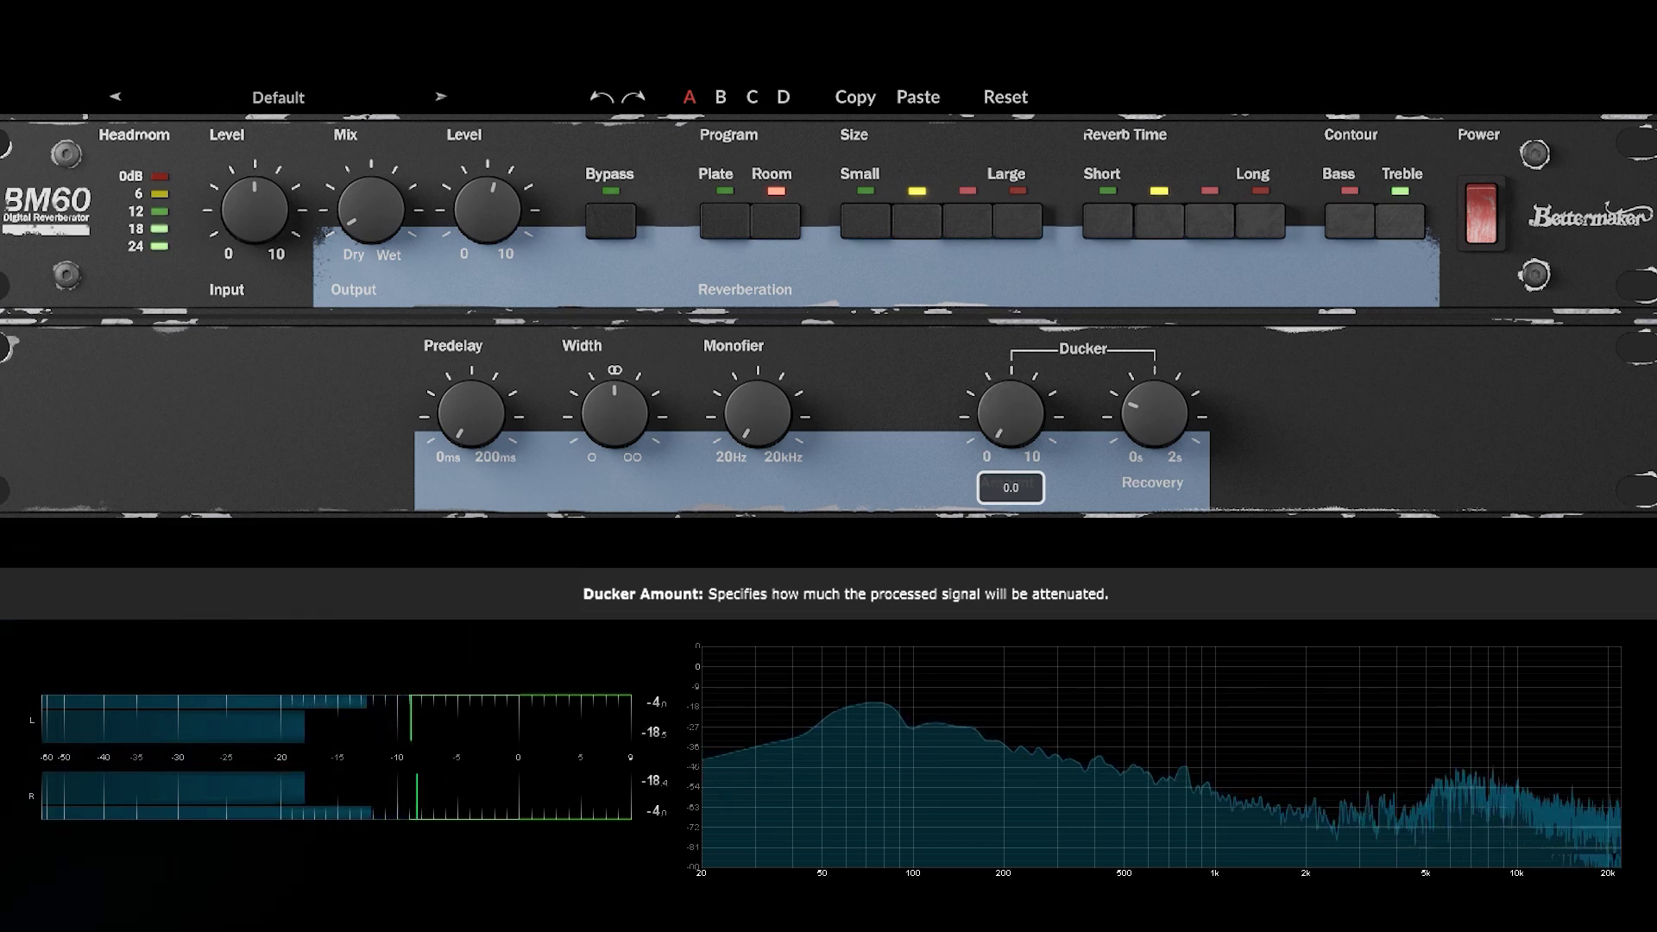
drag(1156, 417, 1156, 450)
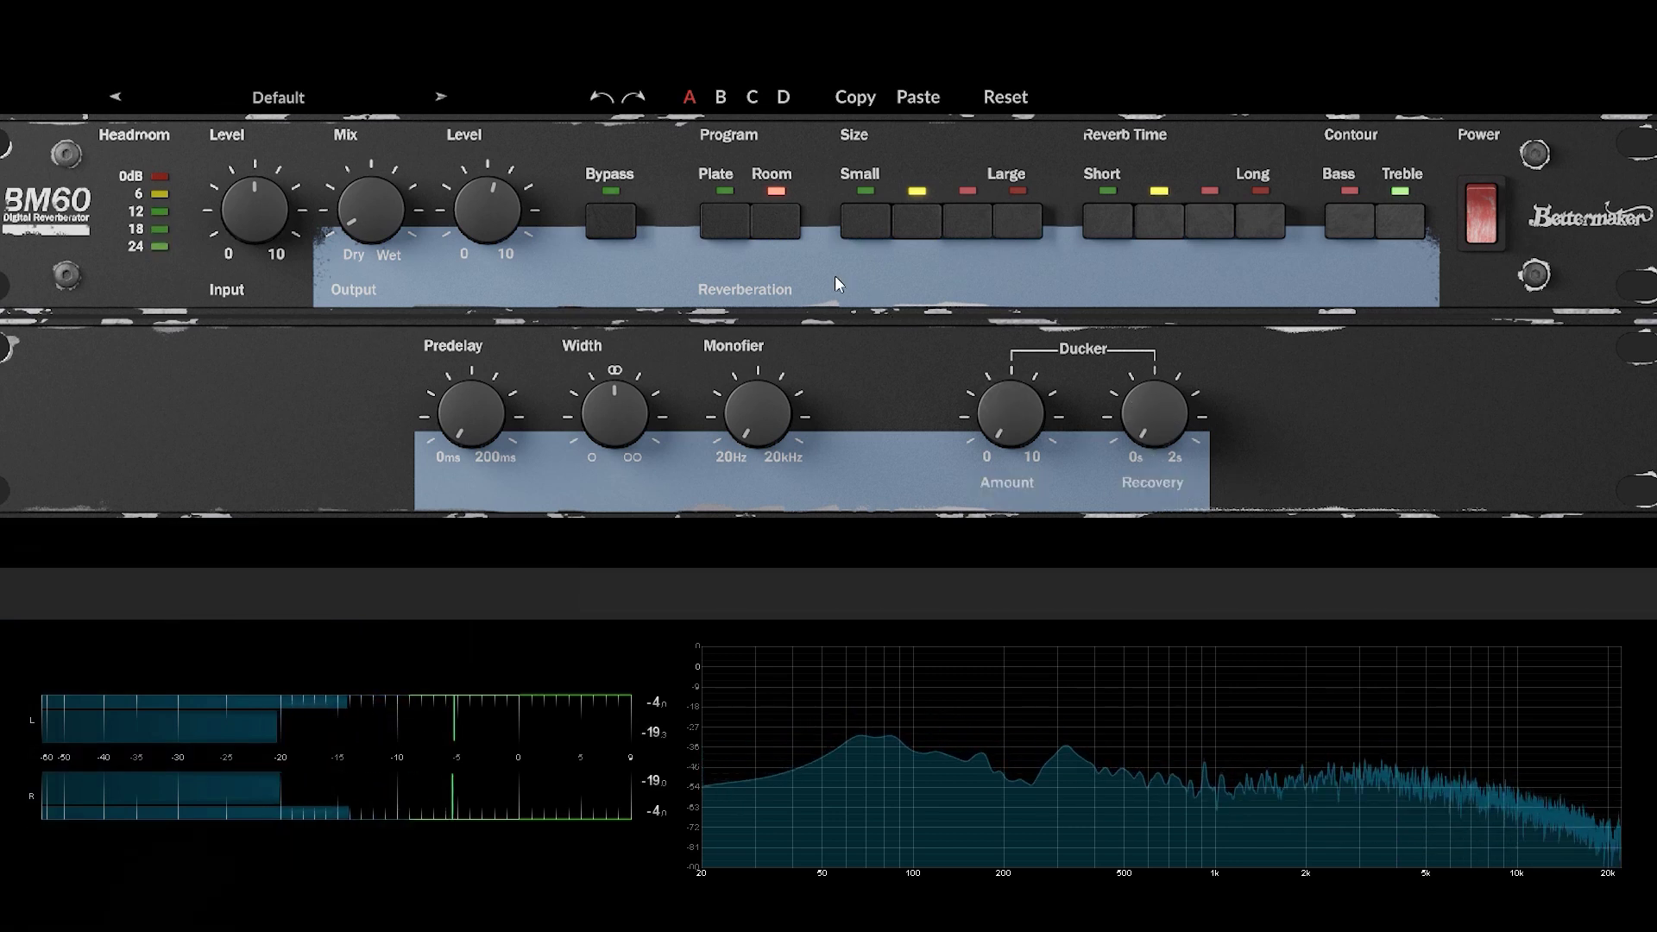
Set the Monofier to about 142 Hz and widen the reverb to about 1.43.
mouse_move(758, 413)
mouse_down()
mouse_move(773, 373)
mouse_move(773, 390)
mouse_up()
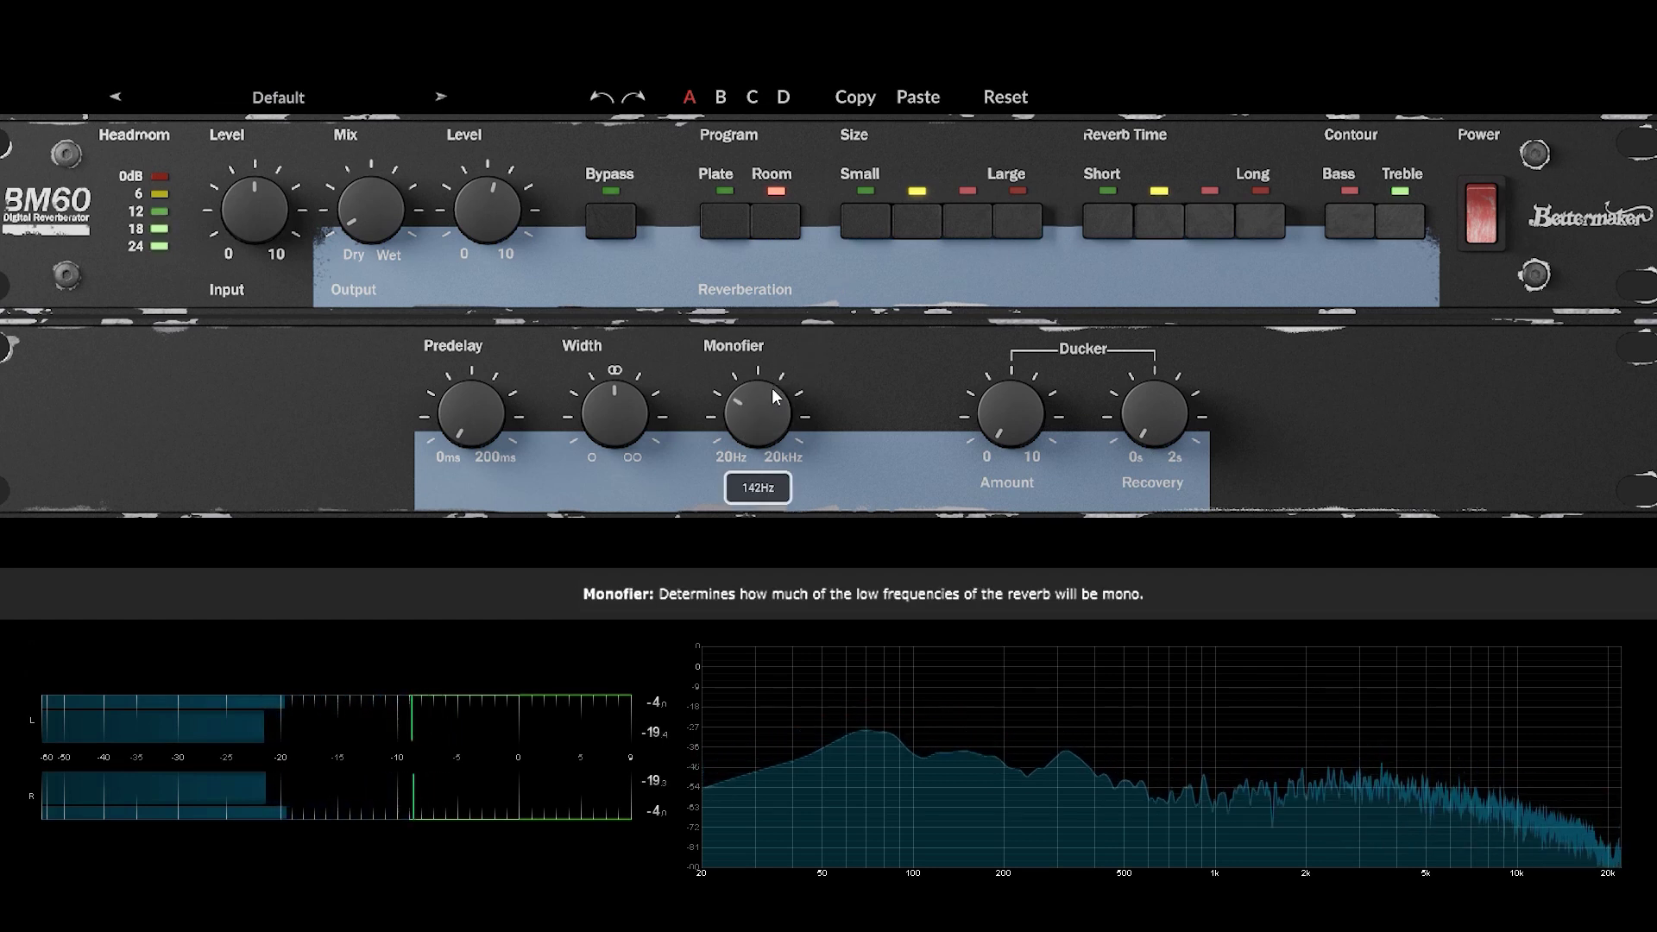
drag(636, 409, 635, 347)
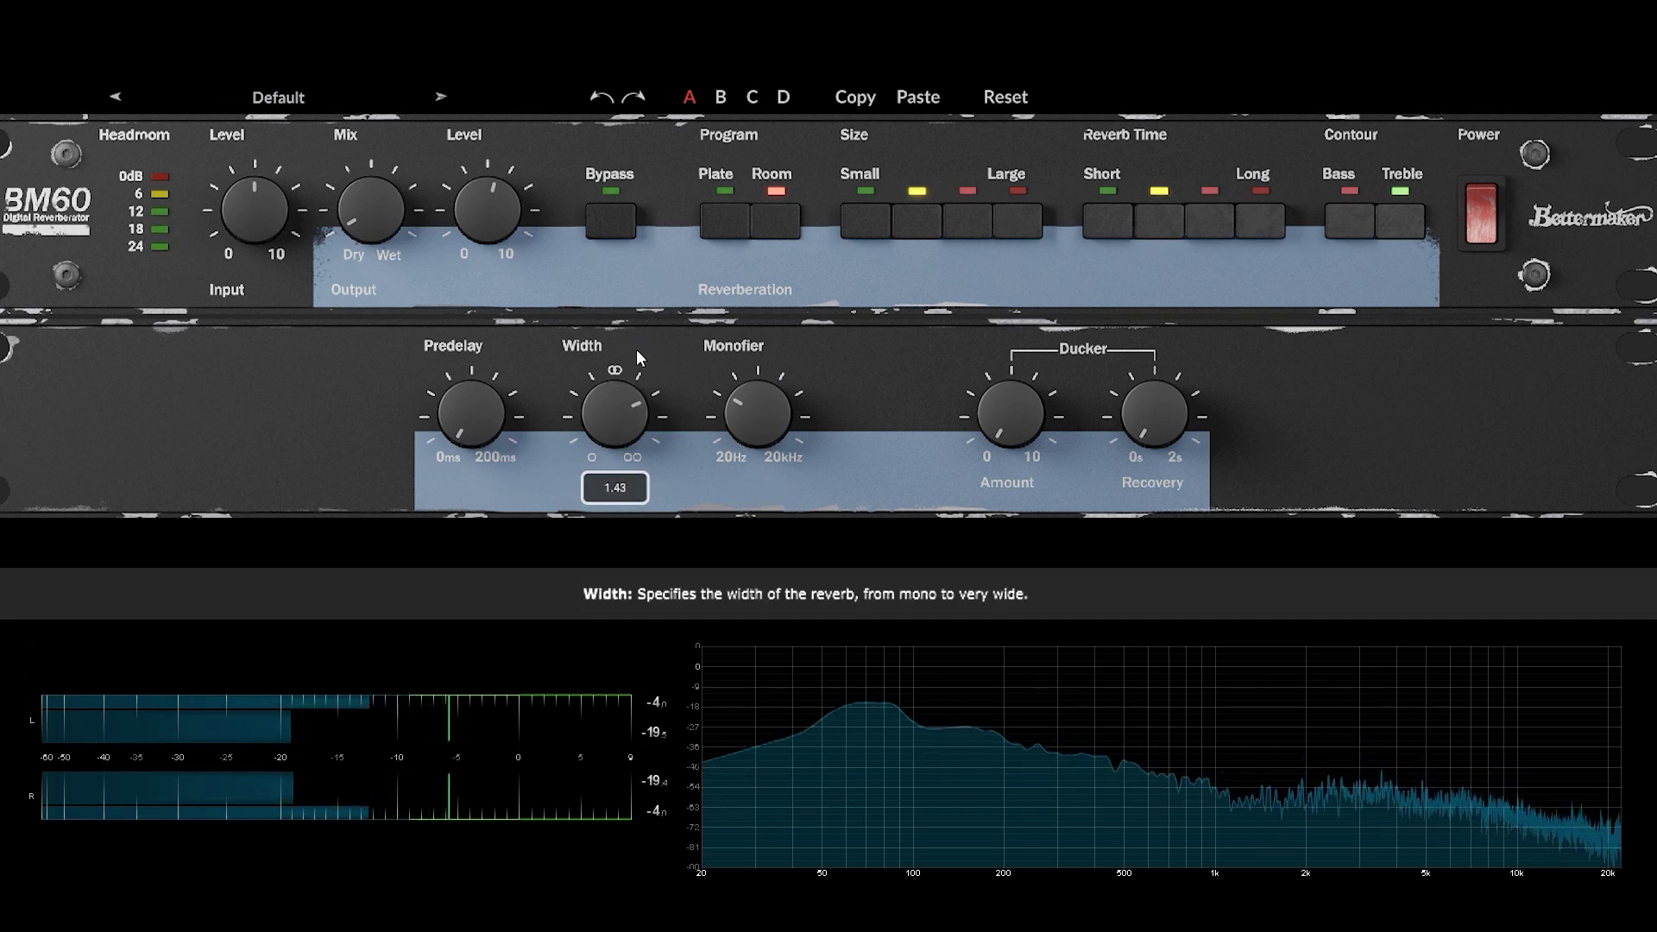
Add a very short predelay and readjust the reverb width.
click(489, 414)
mouse_move(469, 416)
mouse_down()
mouse_move(469, 356)
mouse_move(478, 416)
mouse_up()
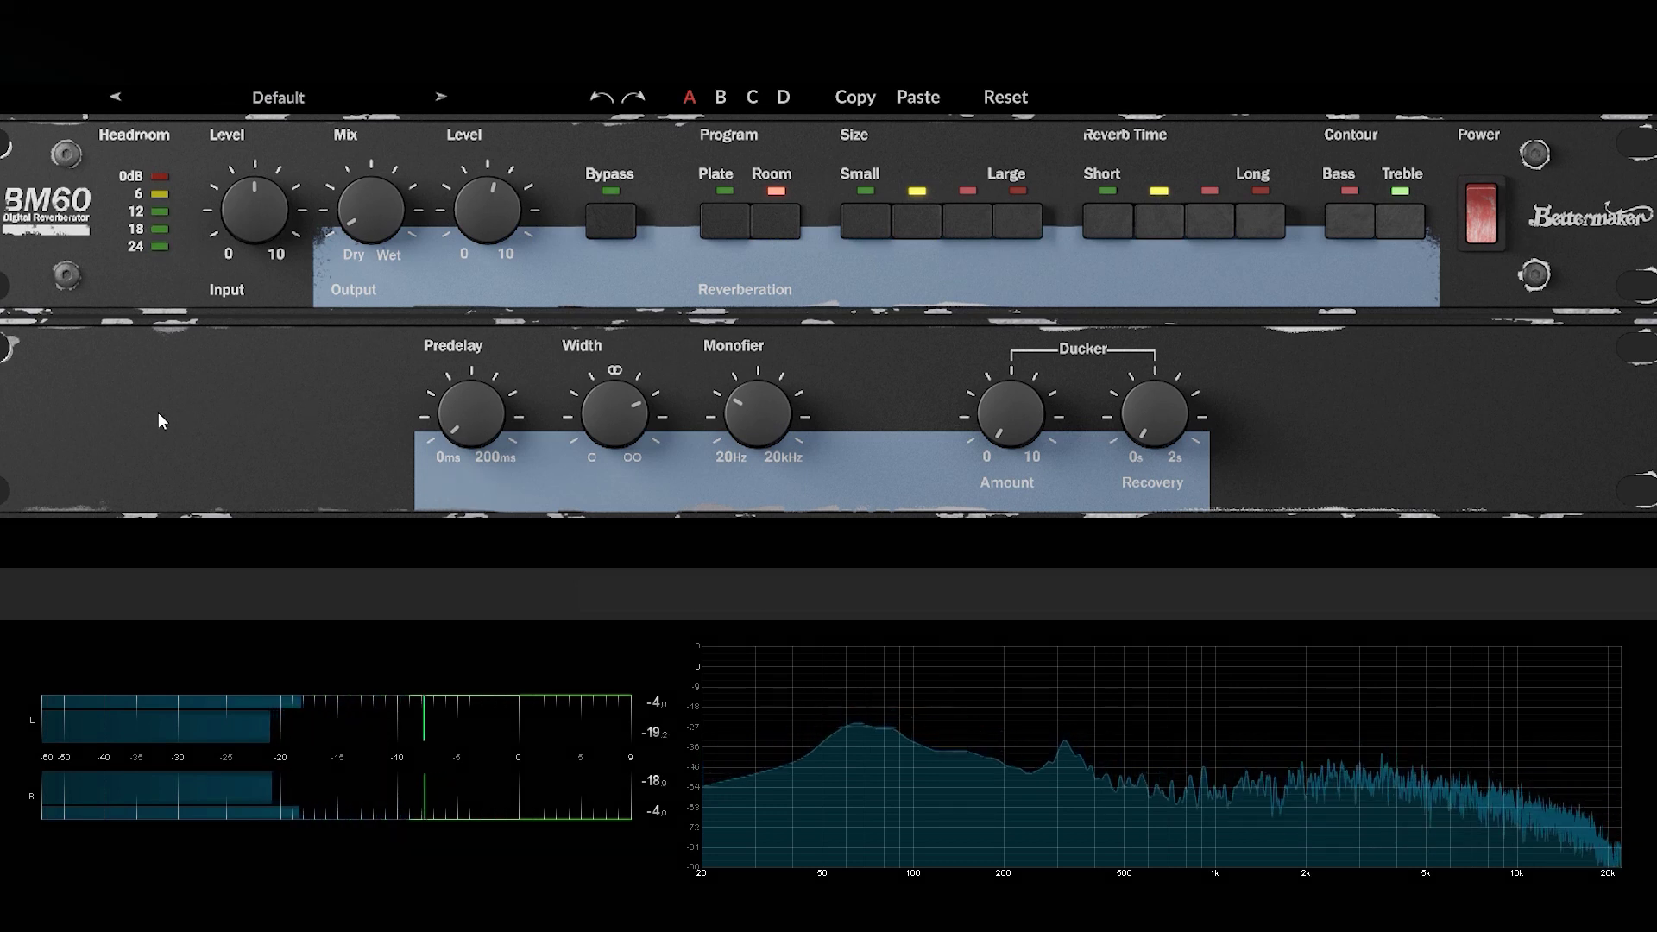
mouse_move(640, 465)
drag(633, 414, 630, 448)
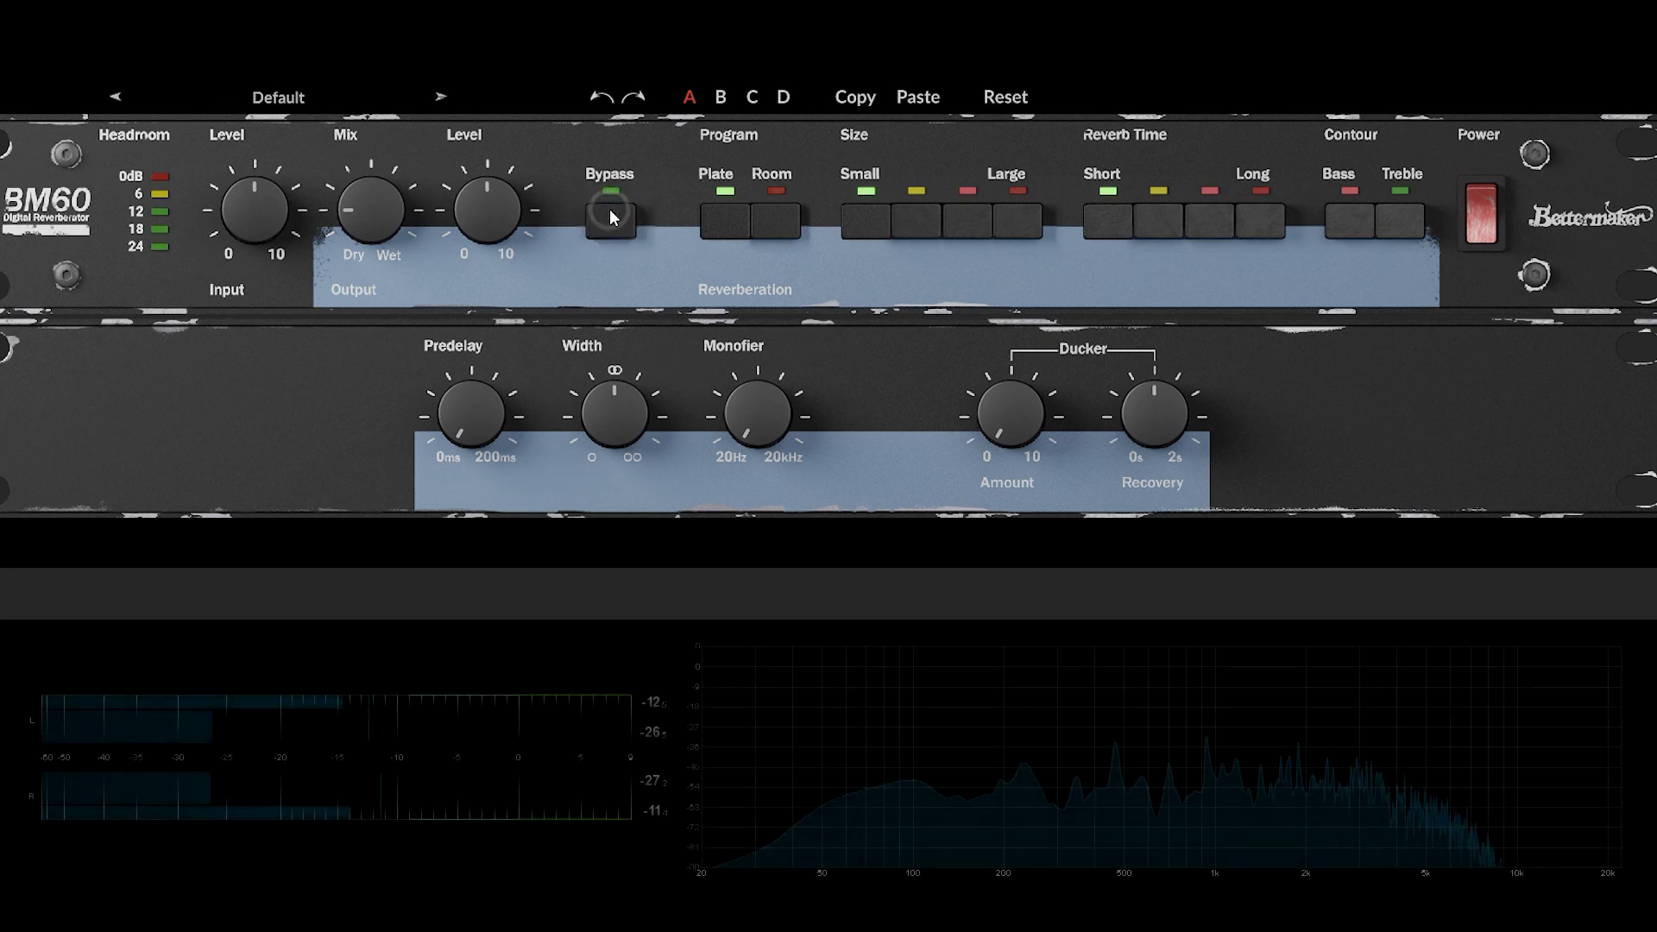
Load the Acoustic guitar chamber preset.
mouse_move(511, 180)
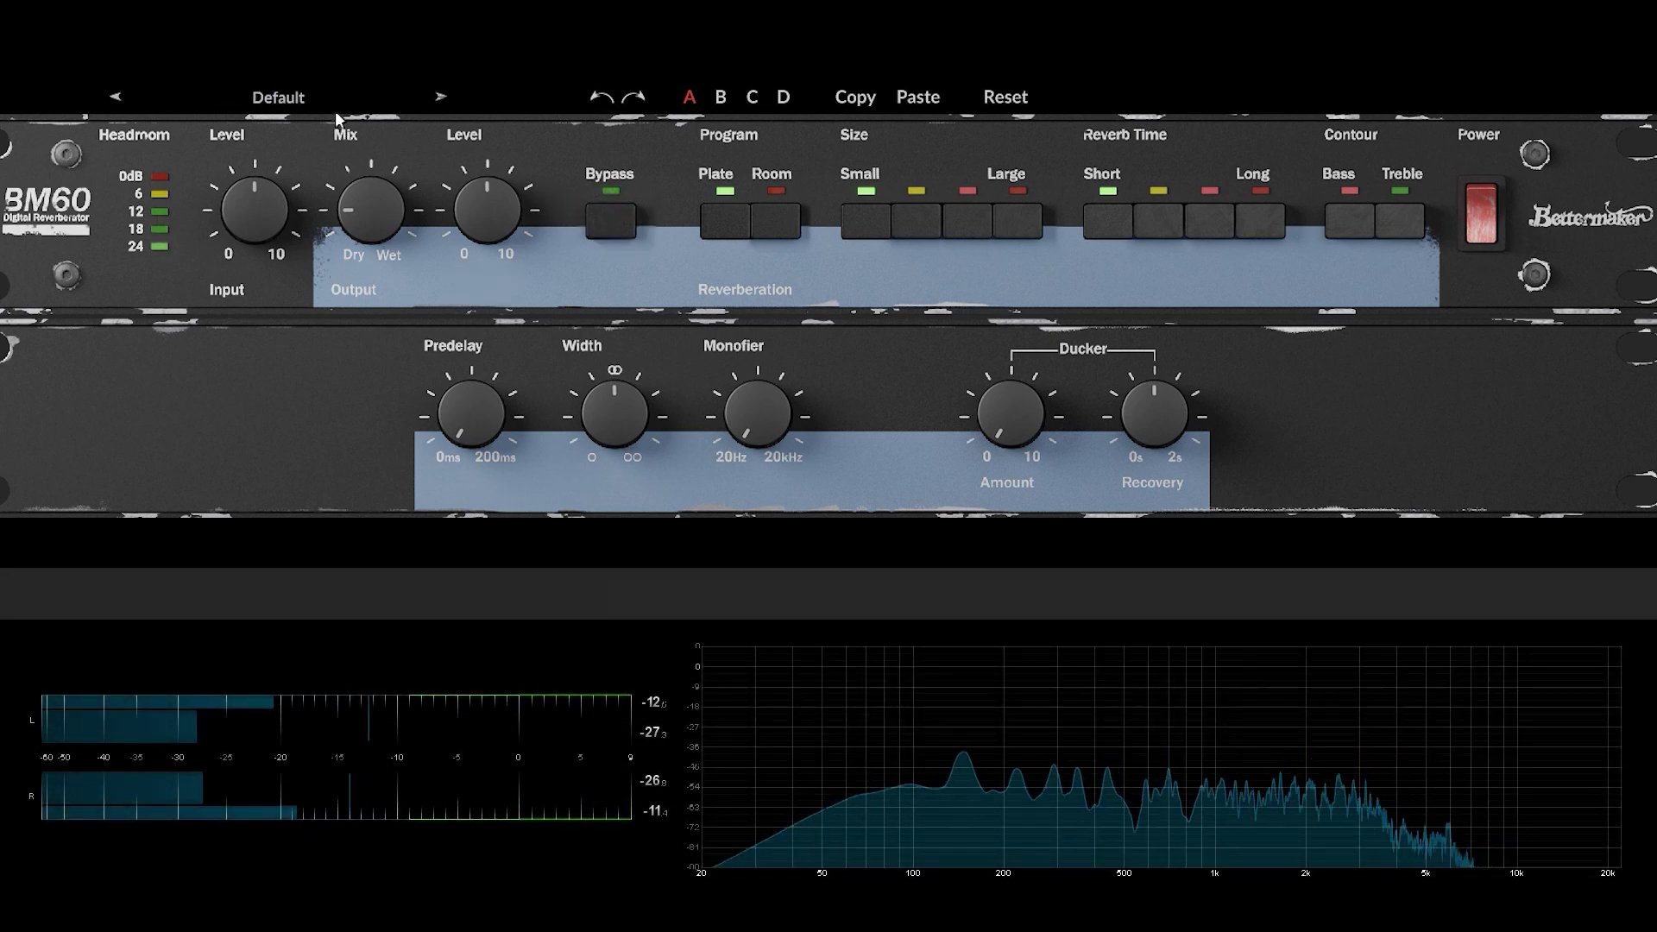
click(312, 102)
mouse_move(294, 130)
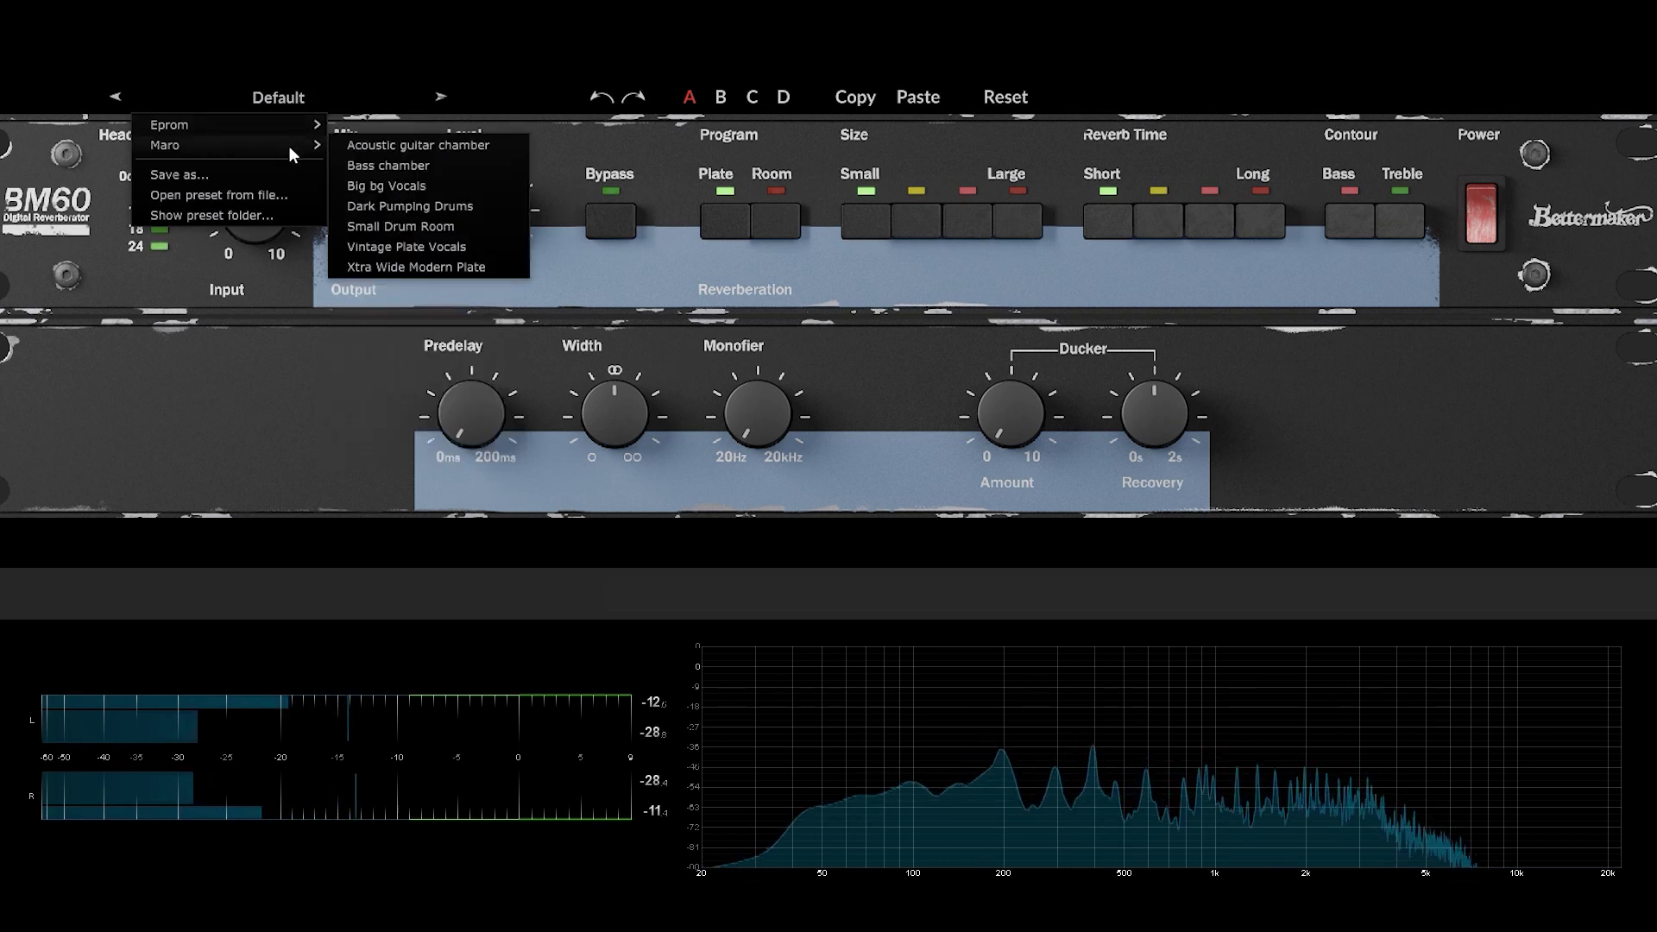
click(356, 144)
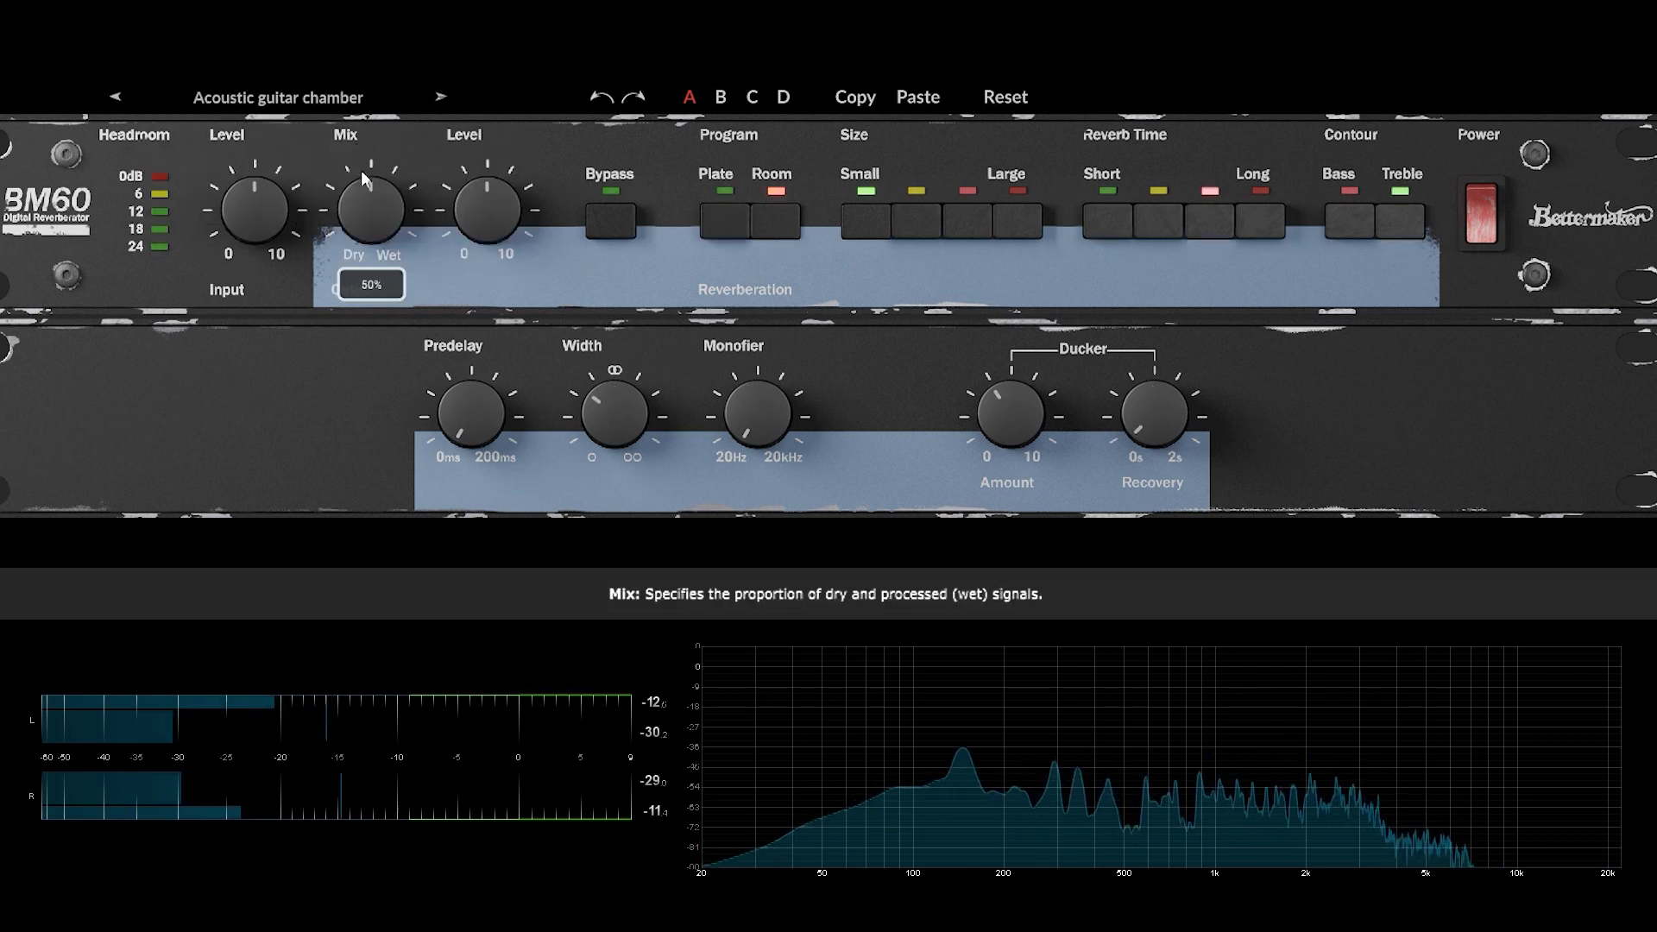
Lower the Mix well below 50%, compare the reverb against bypass and fine-tune the Mix.
drag(364, 208, 372, 302)
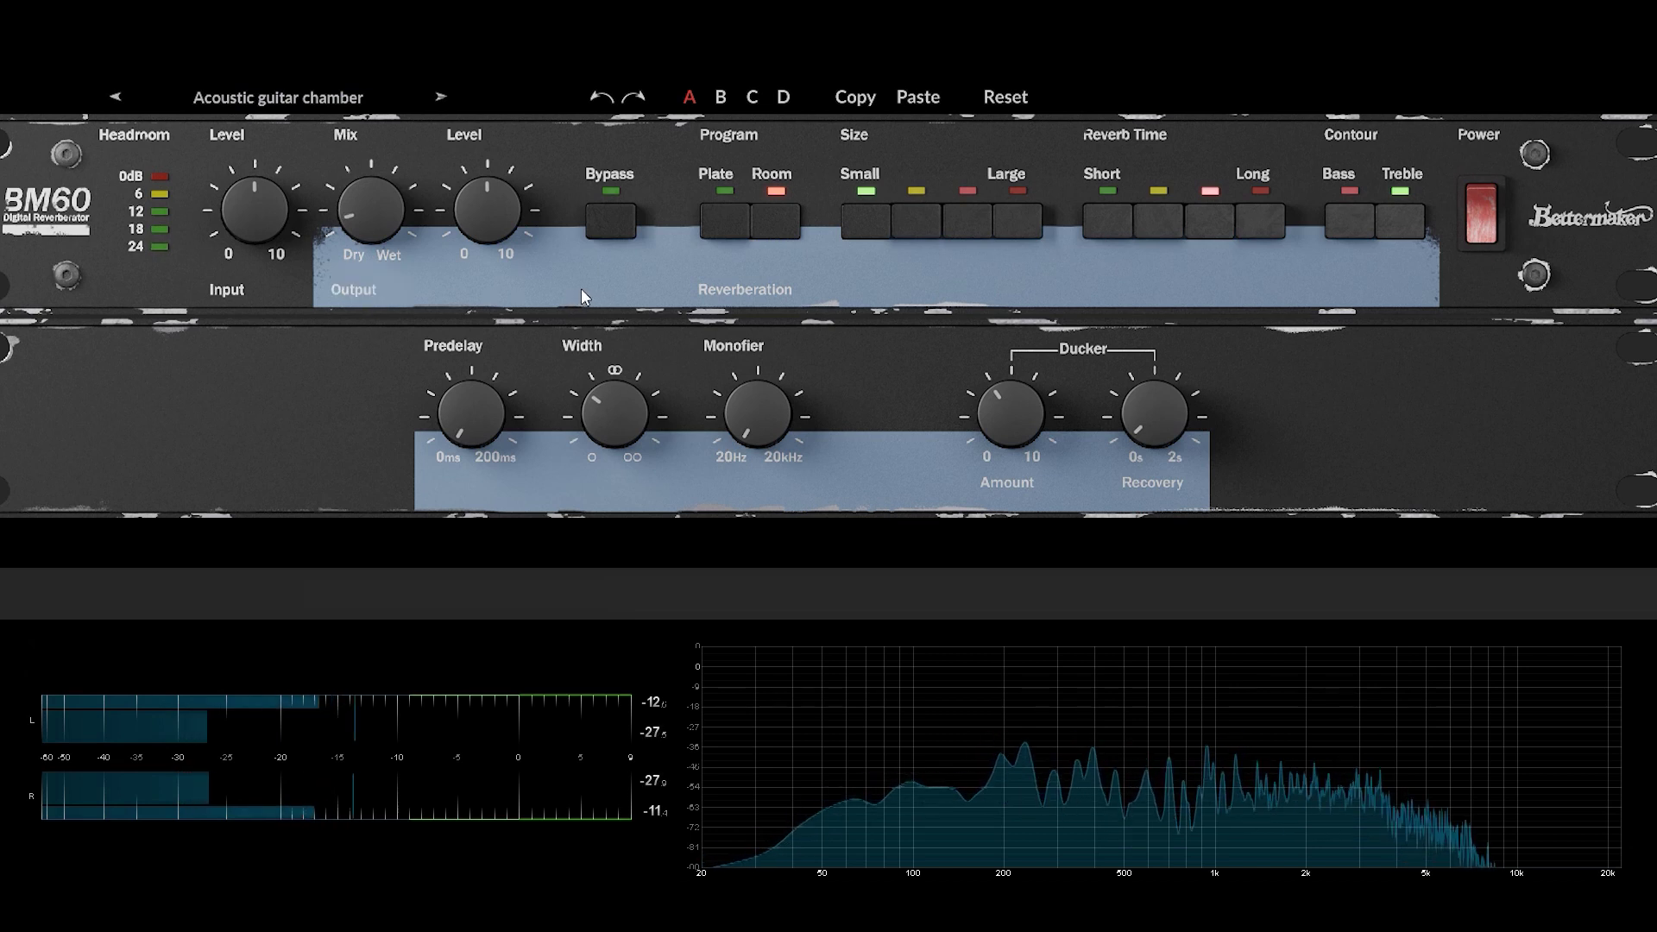
click(602, 222)
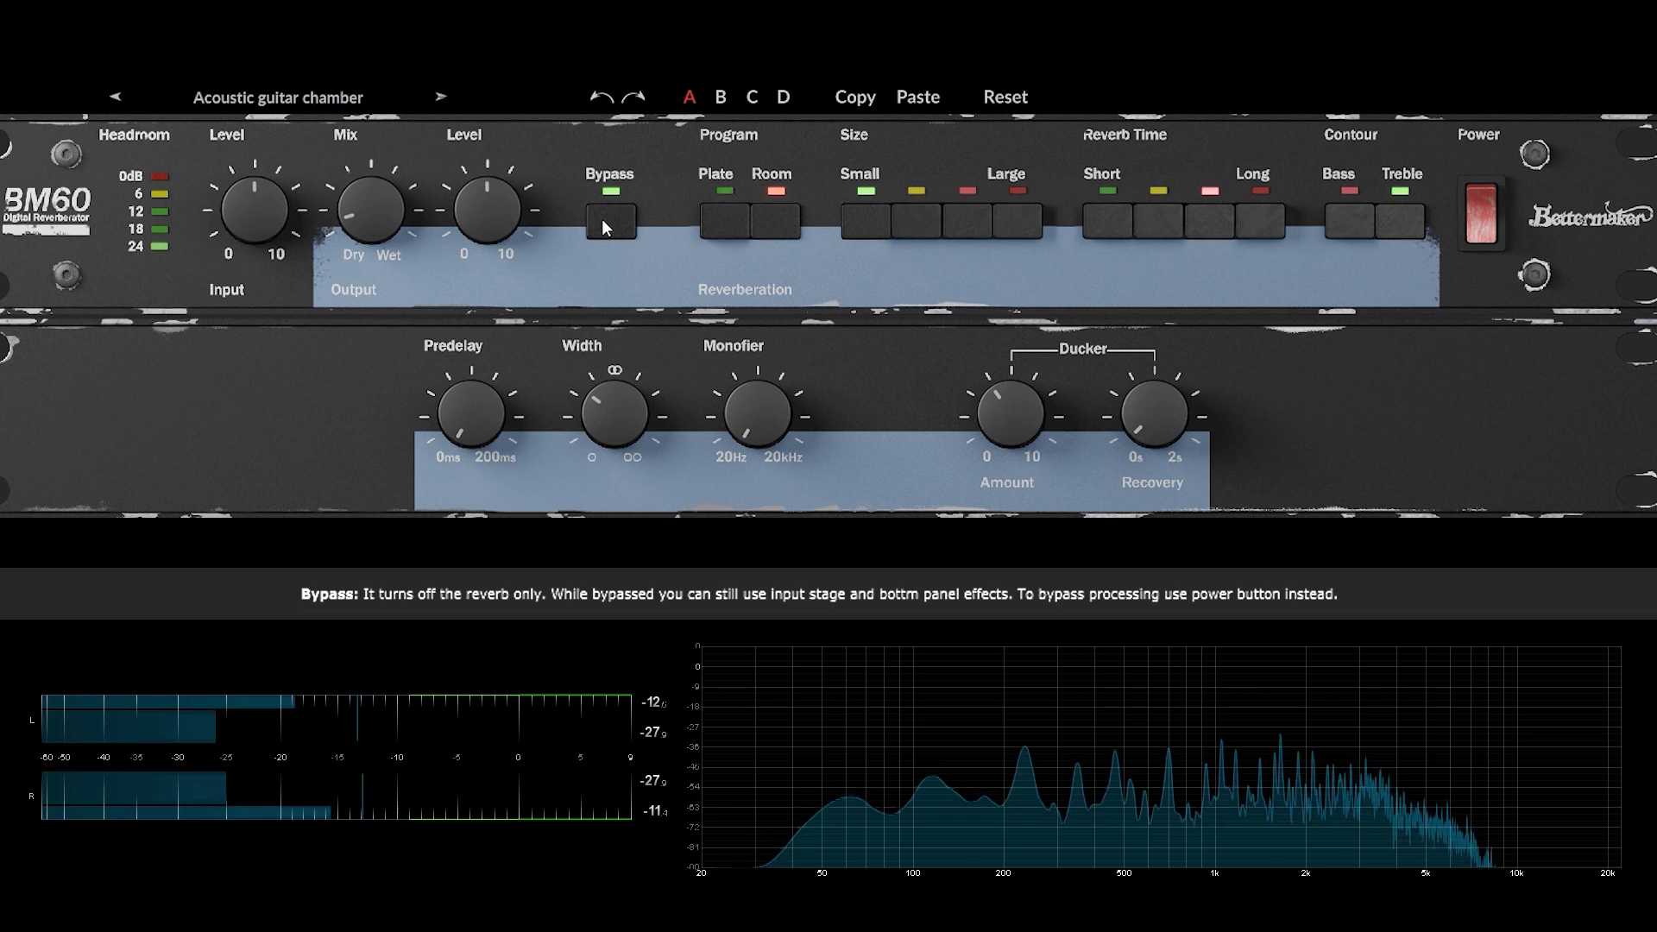
click(602, 220)
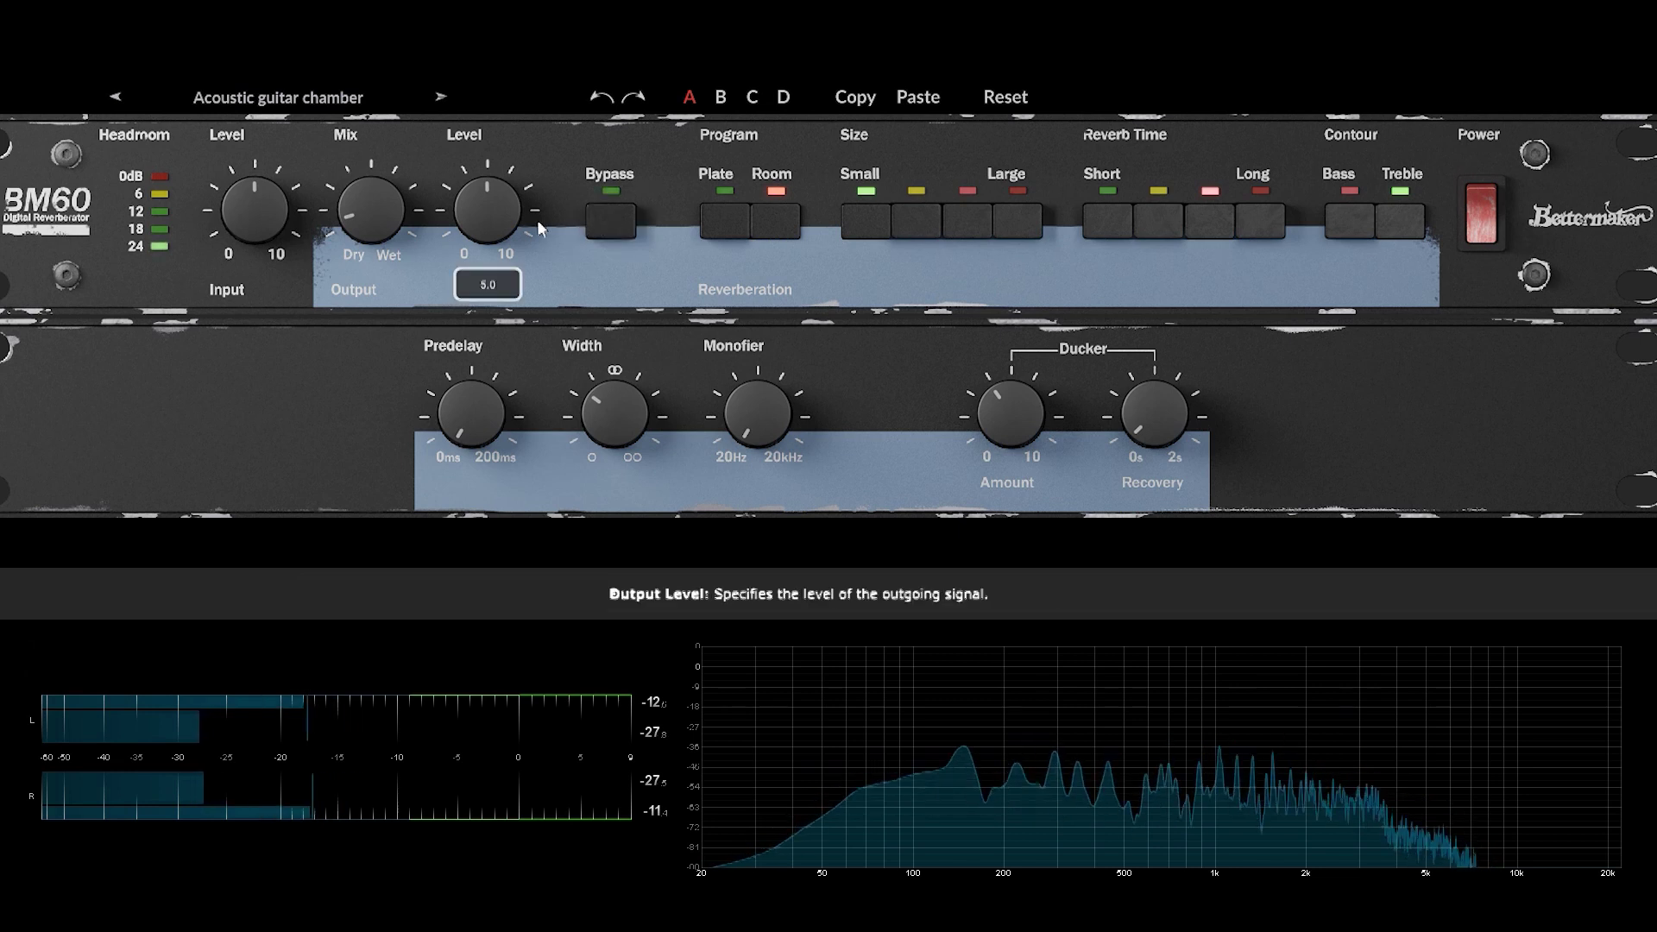
drag(374, 218, 375, 210)
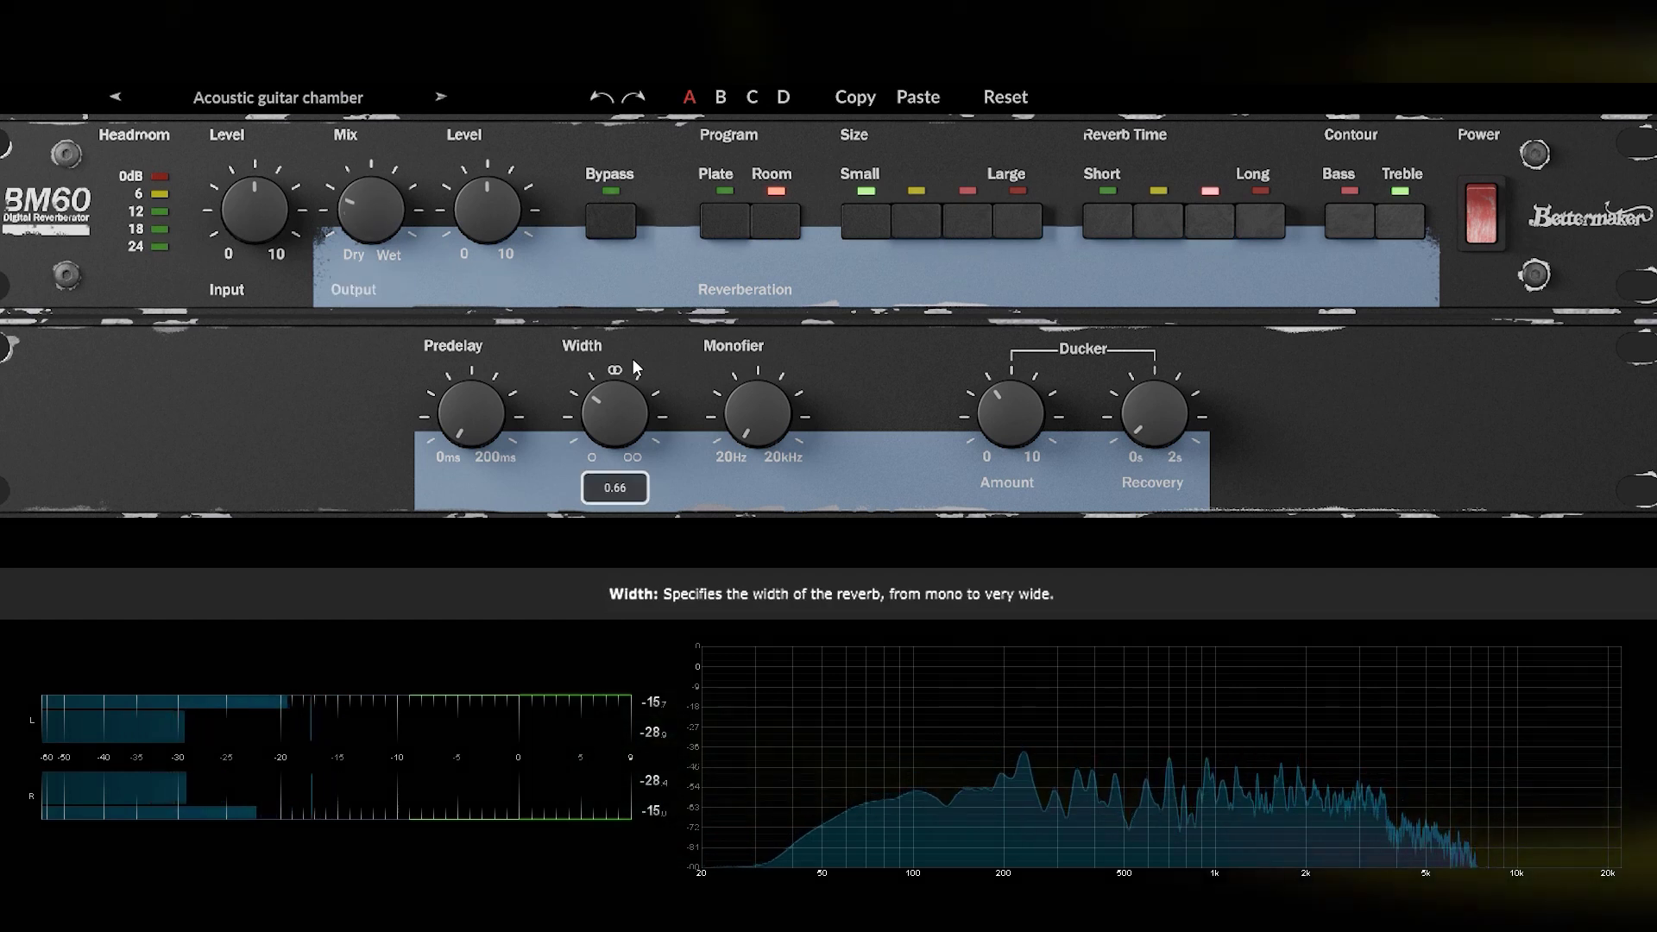
Set the Monofier to about 111 Hz, add a short predelay and reduce the ducker amount.
mouse_move(751, 380)
mouse_move(751, 379)
mouse_down()
mouse_move(742, 404)
mouse_move(739, 386)
mouse_up()
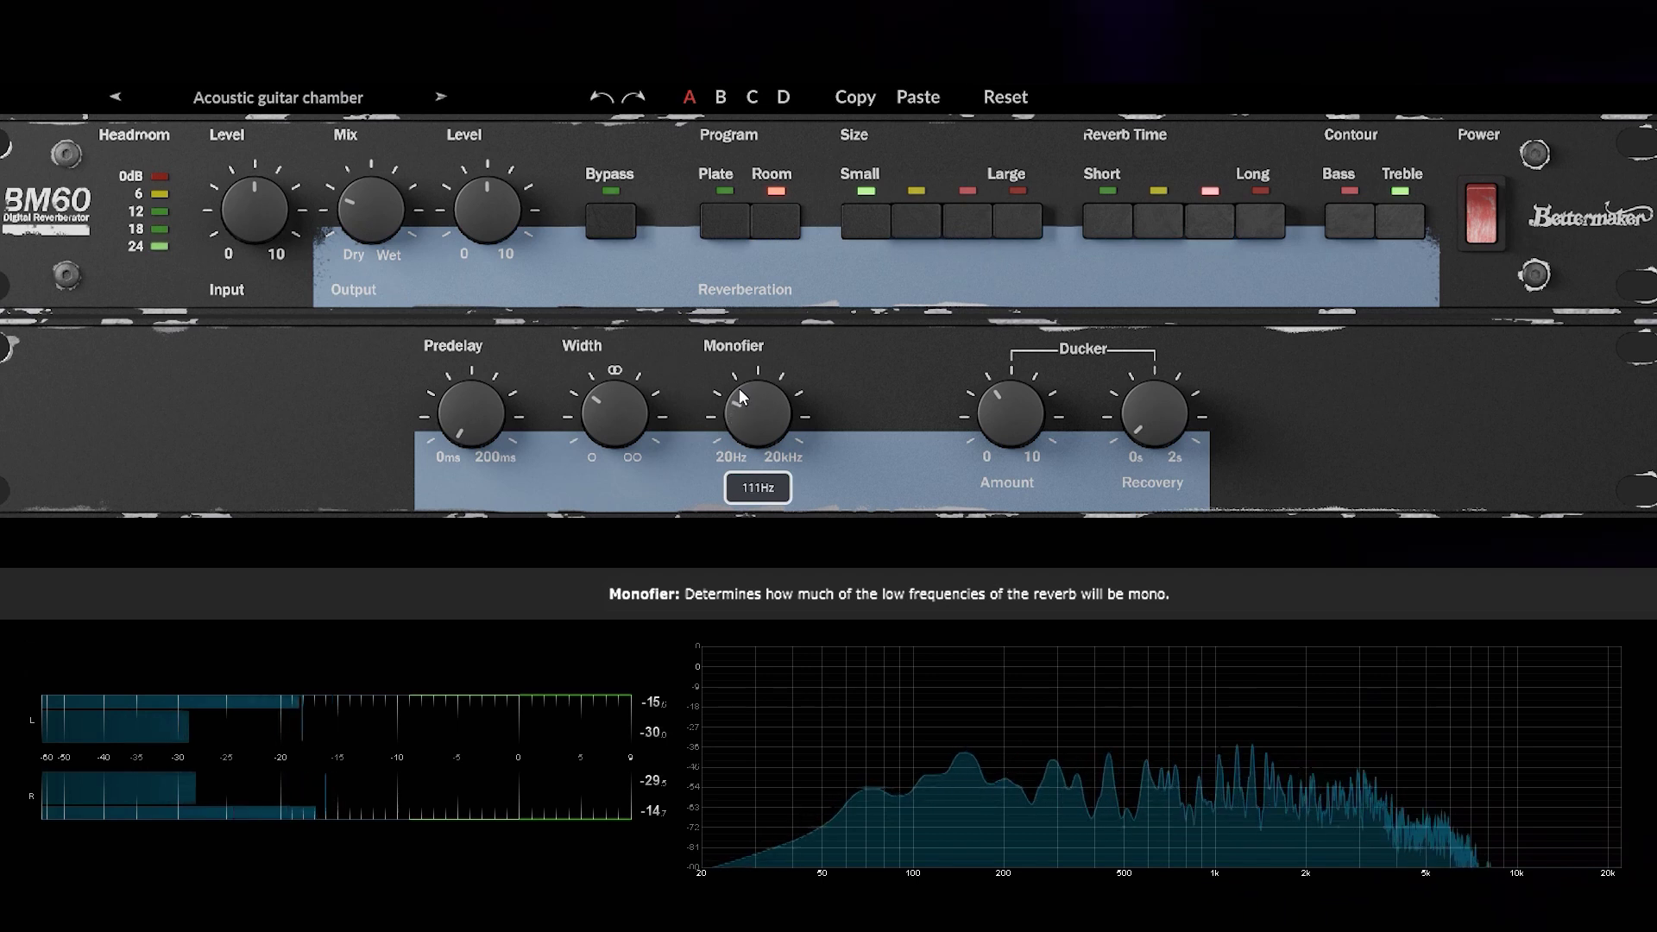
mouse_move(500, 392)
drag(469, 417, 468, 349)
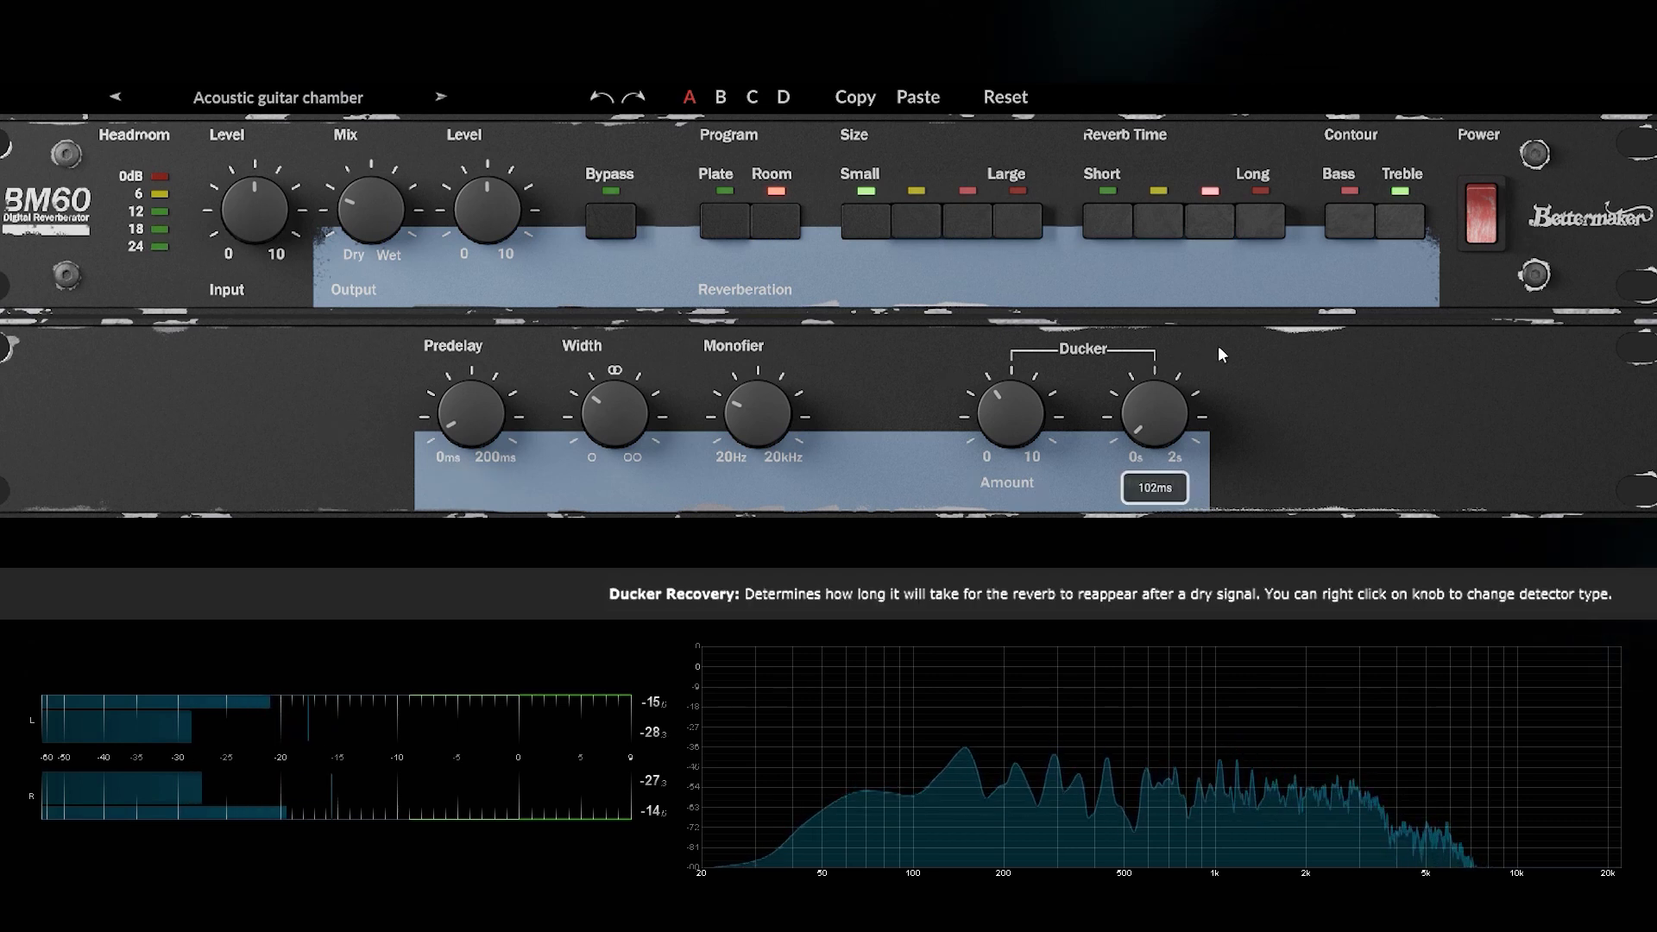
drag(1019, 417, 1014, 433)
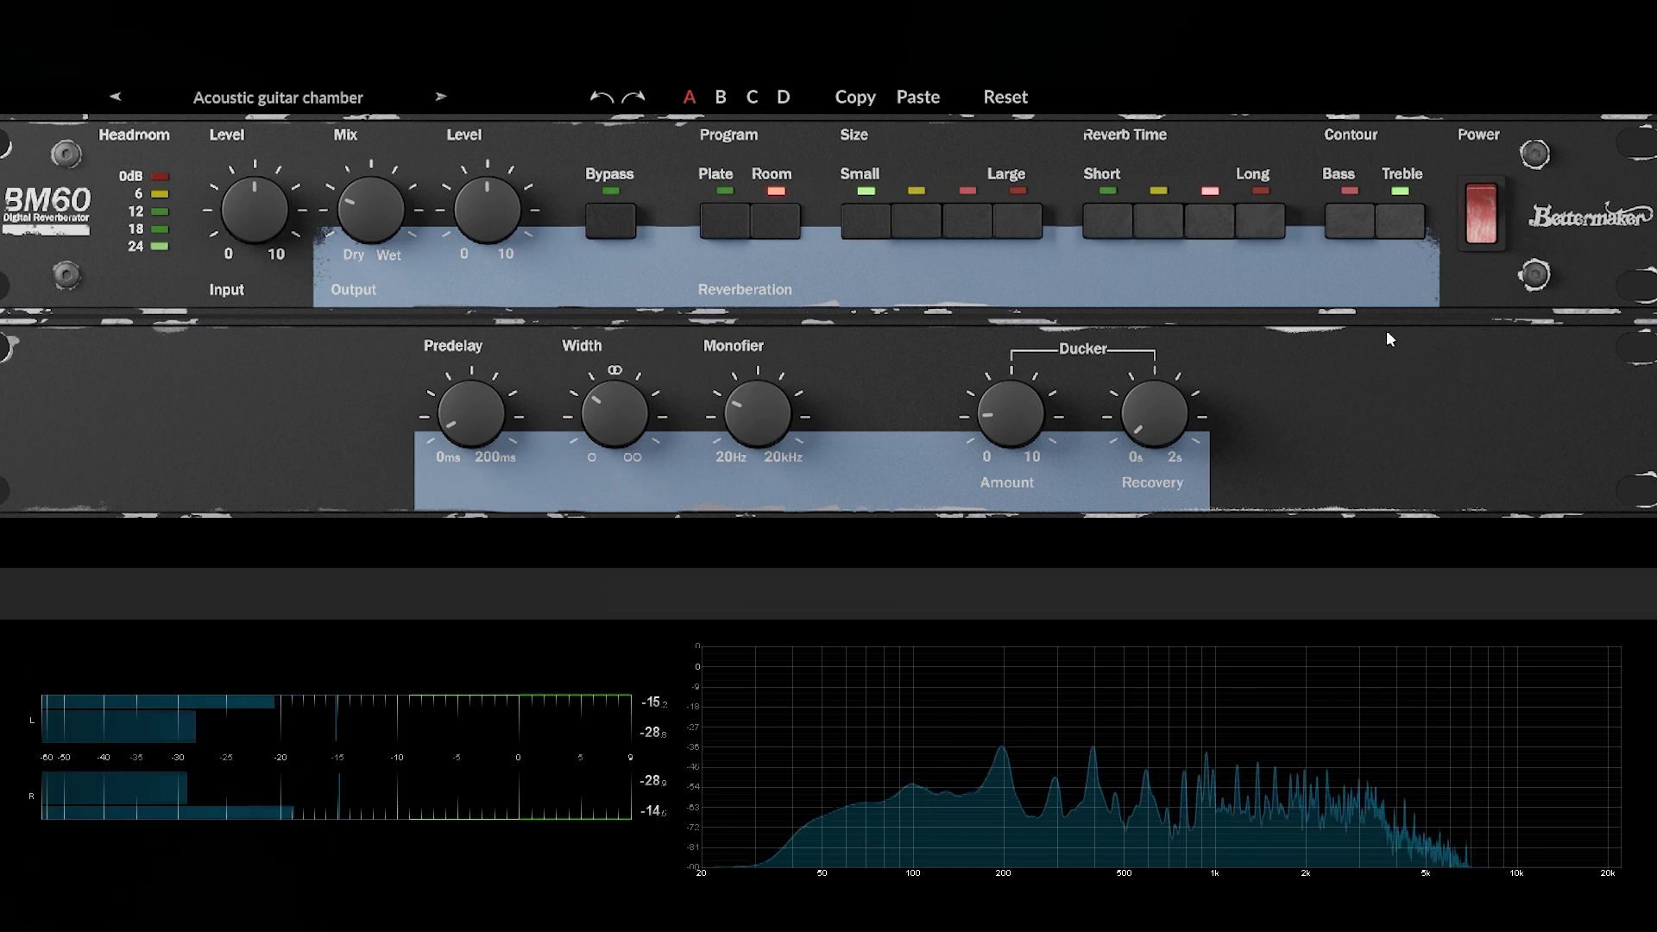
Set the reverb time to the second setting and the reverb size to Large after trying the second size.
click(1160, 217)
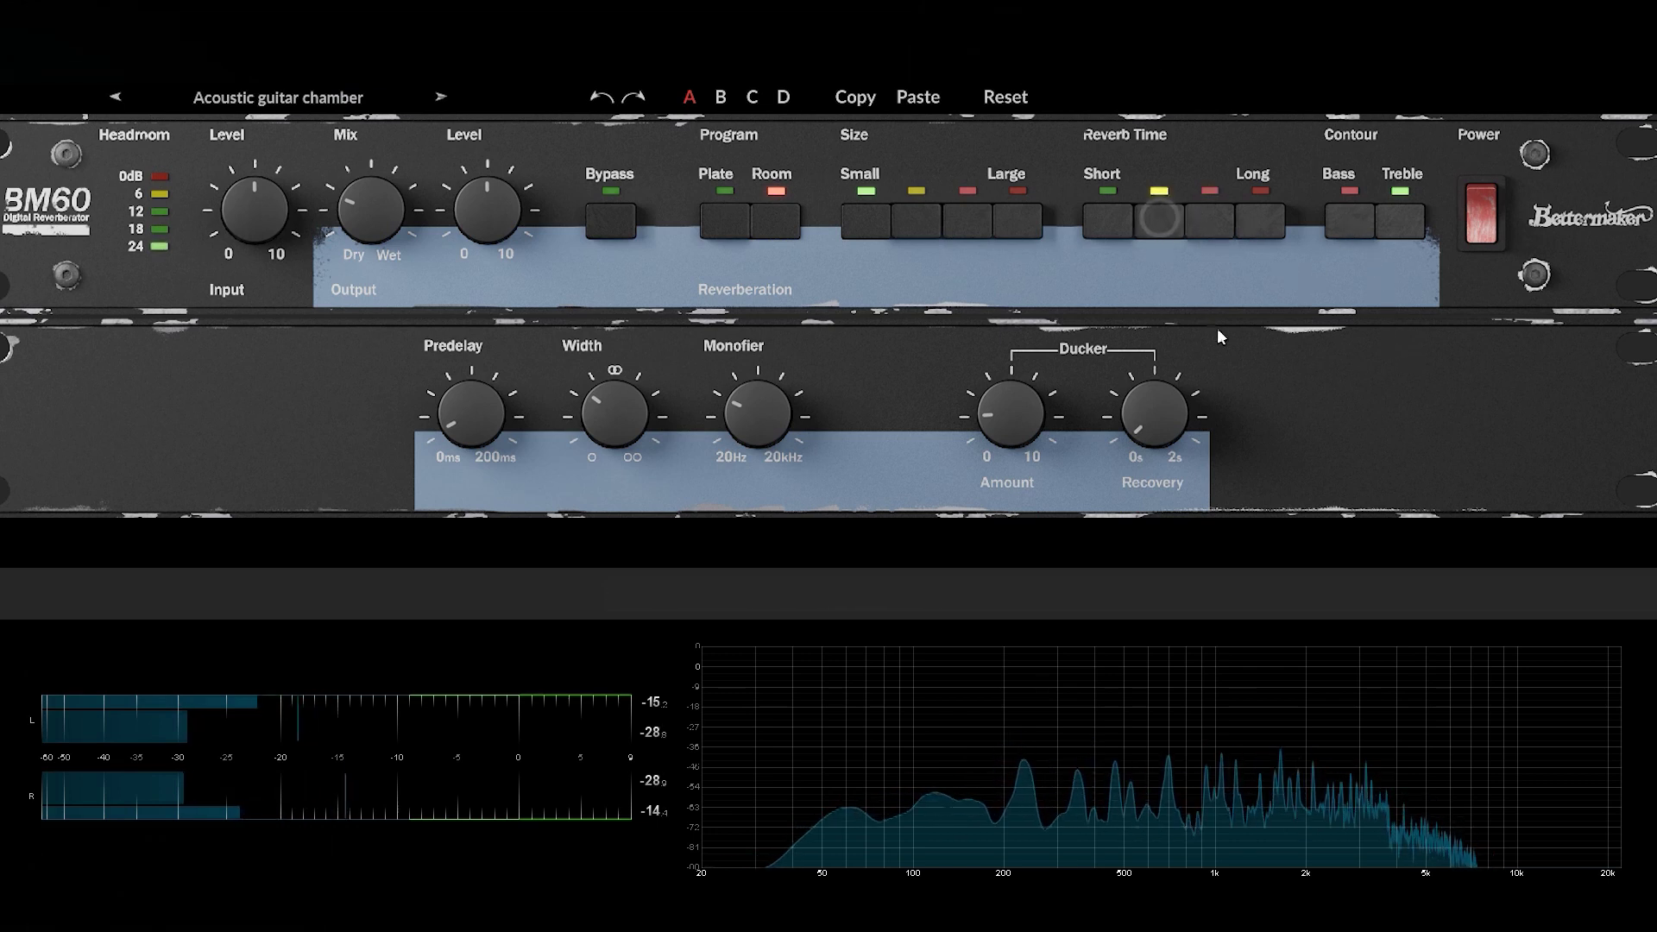
click(939, 234)
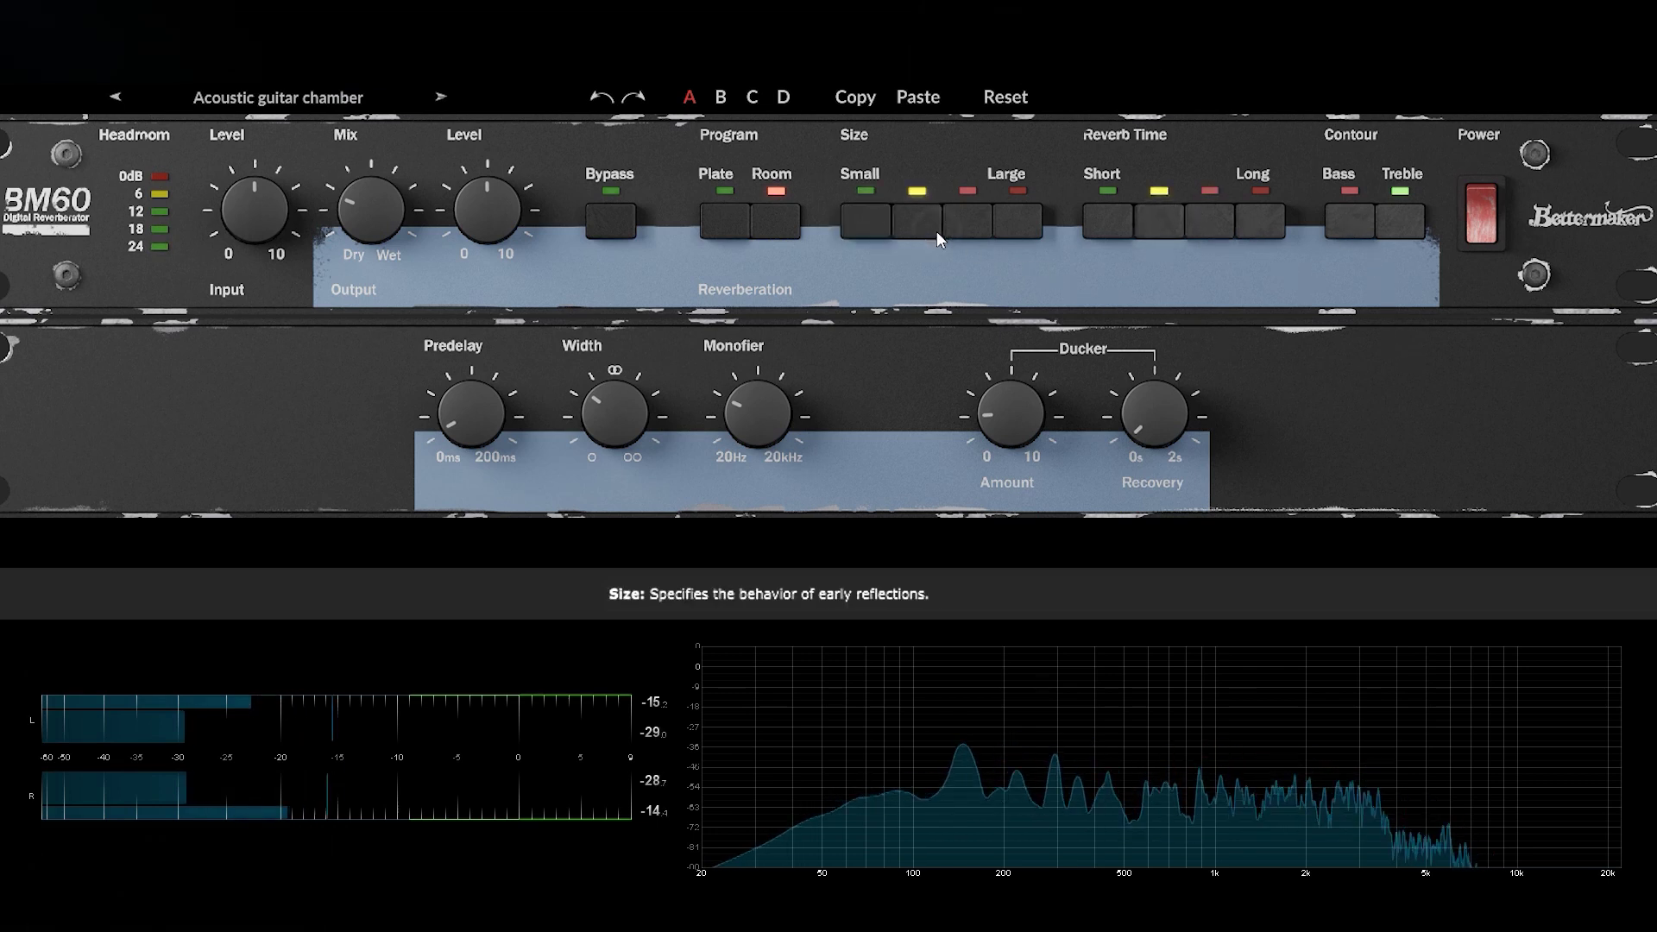
click(1018, 223)
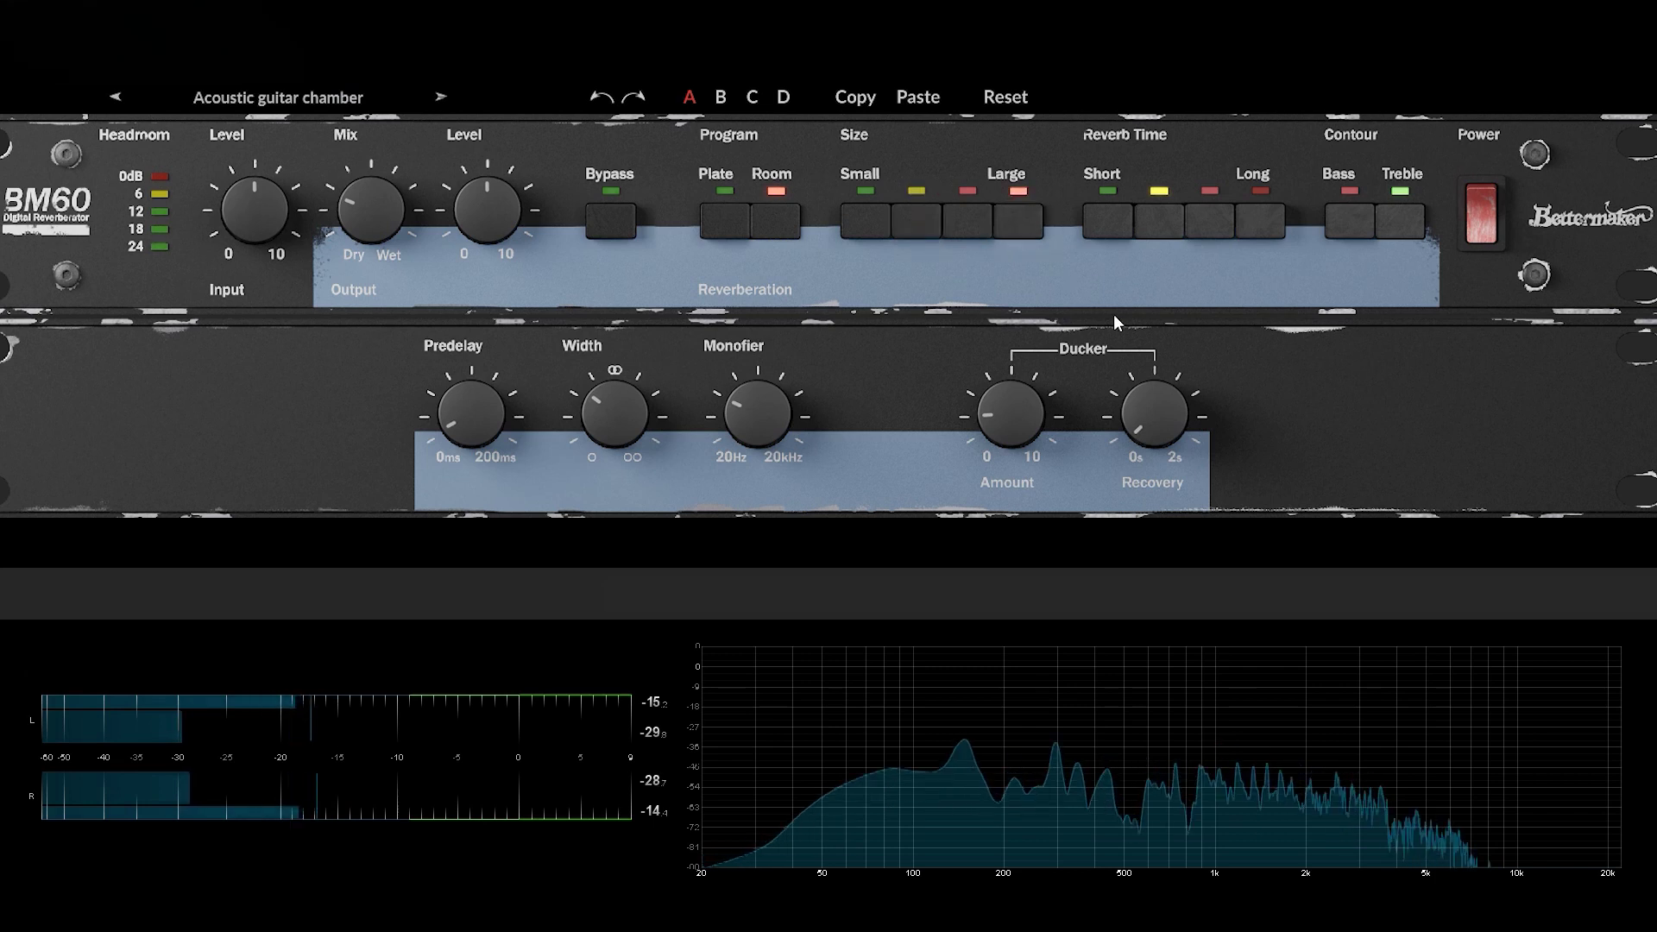
Fine-tune the predelay to slightly under 57 ms and compare the reverb against bypass.
mouse_move(475, 444)
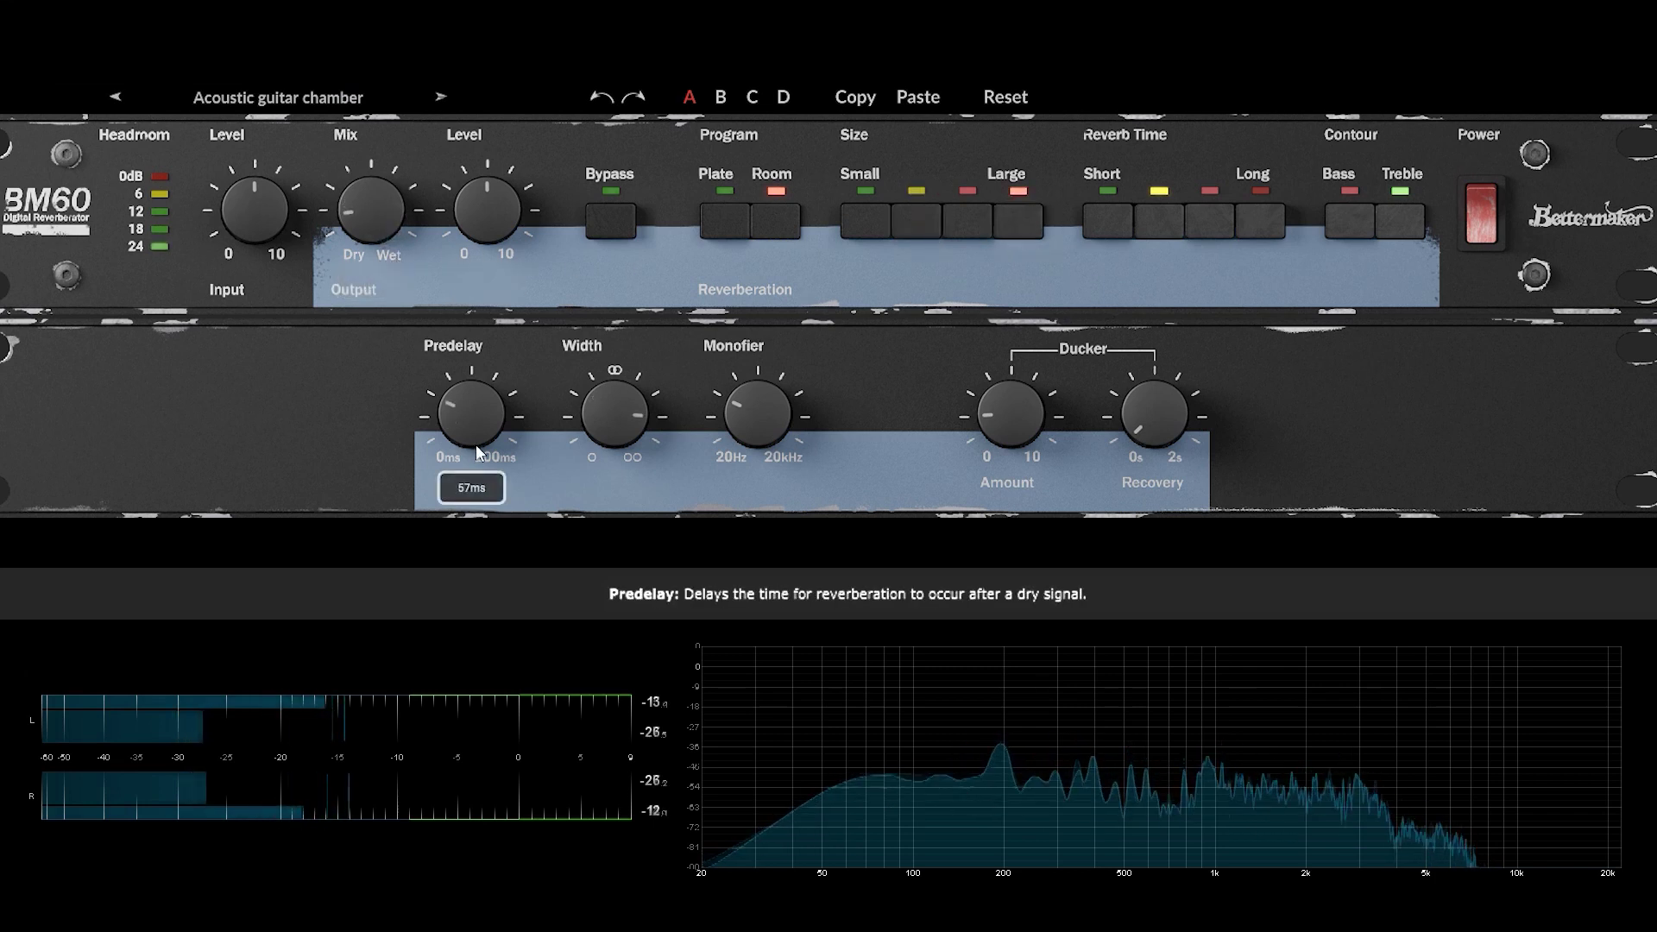
drag(478, 451, 478, 456)
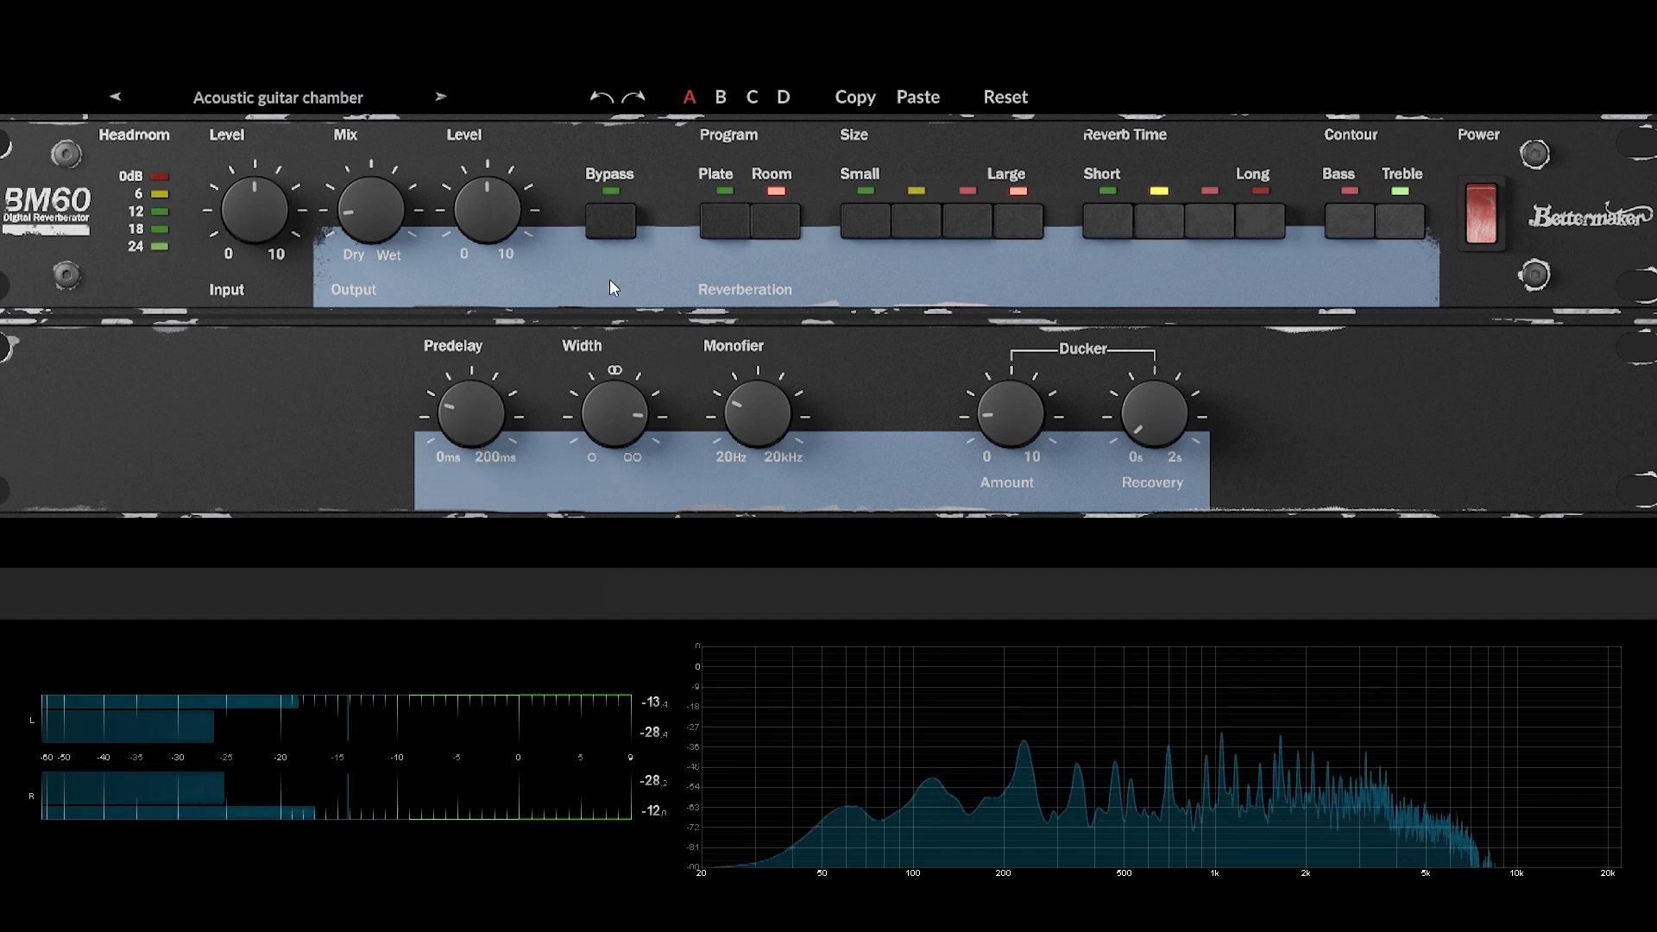
click(627, 213)
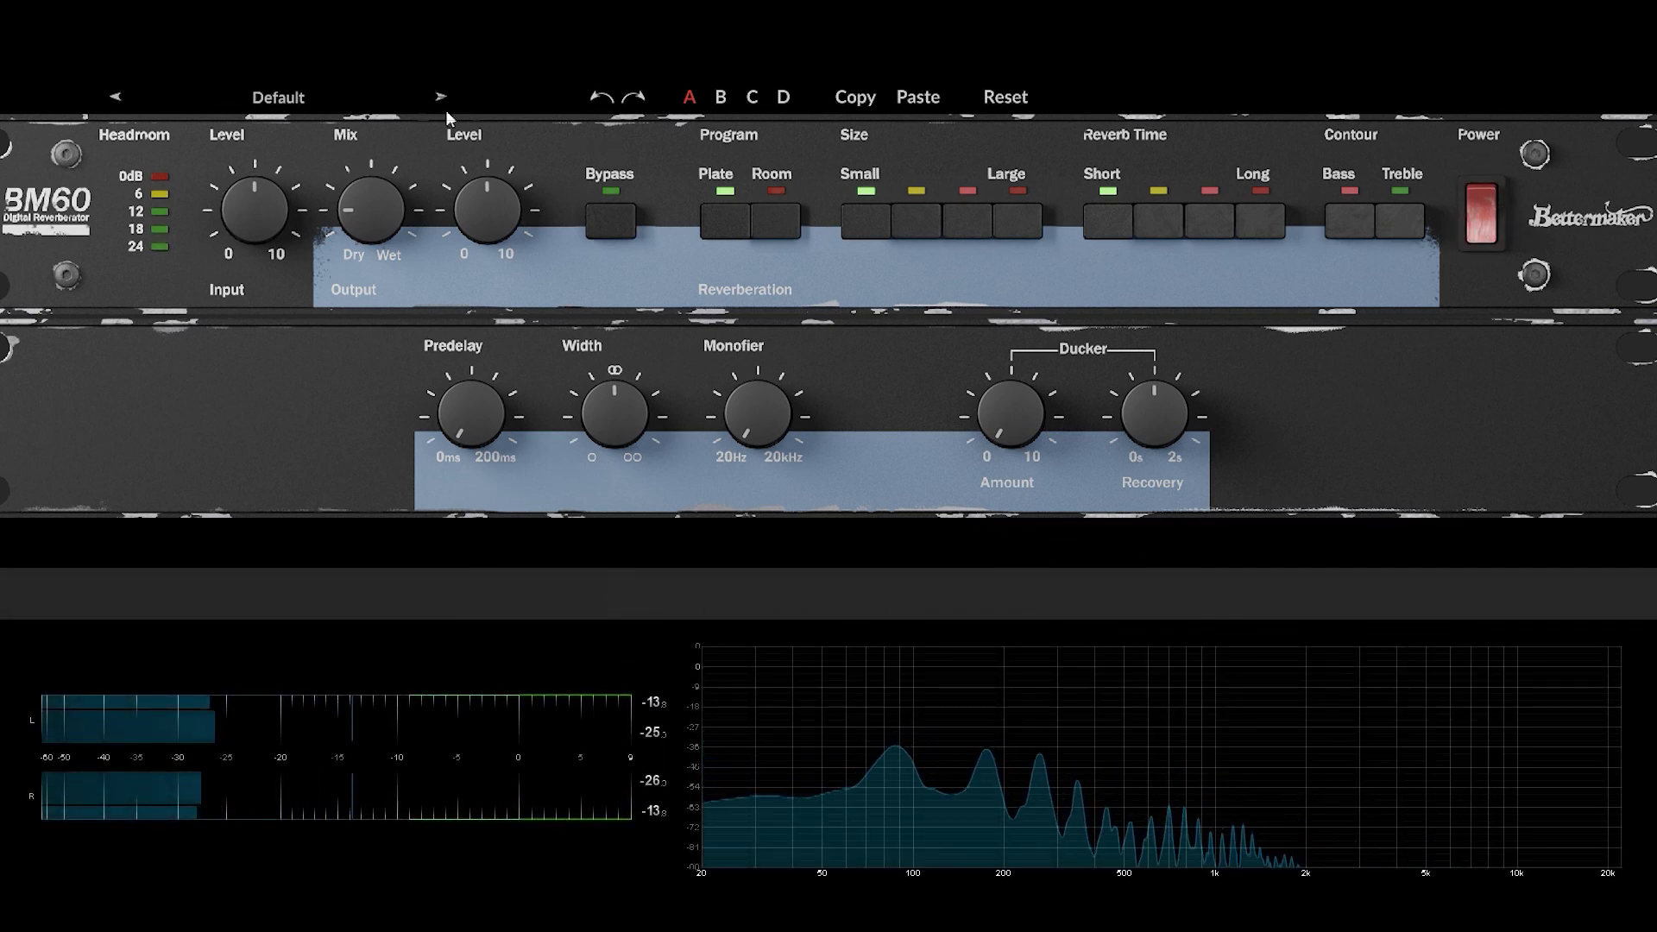
Load the Bass chamber preset from the Maro folder and lower the Mix well below 50%.
click(304, 97)
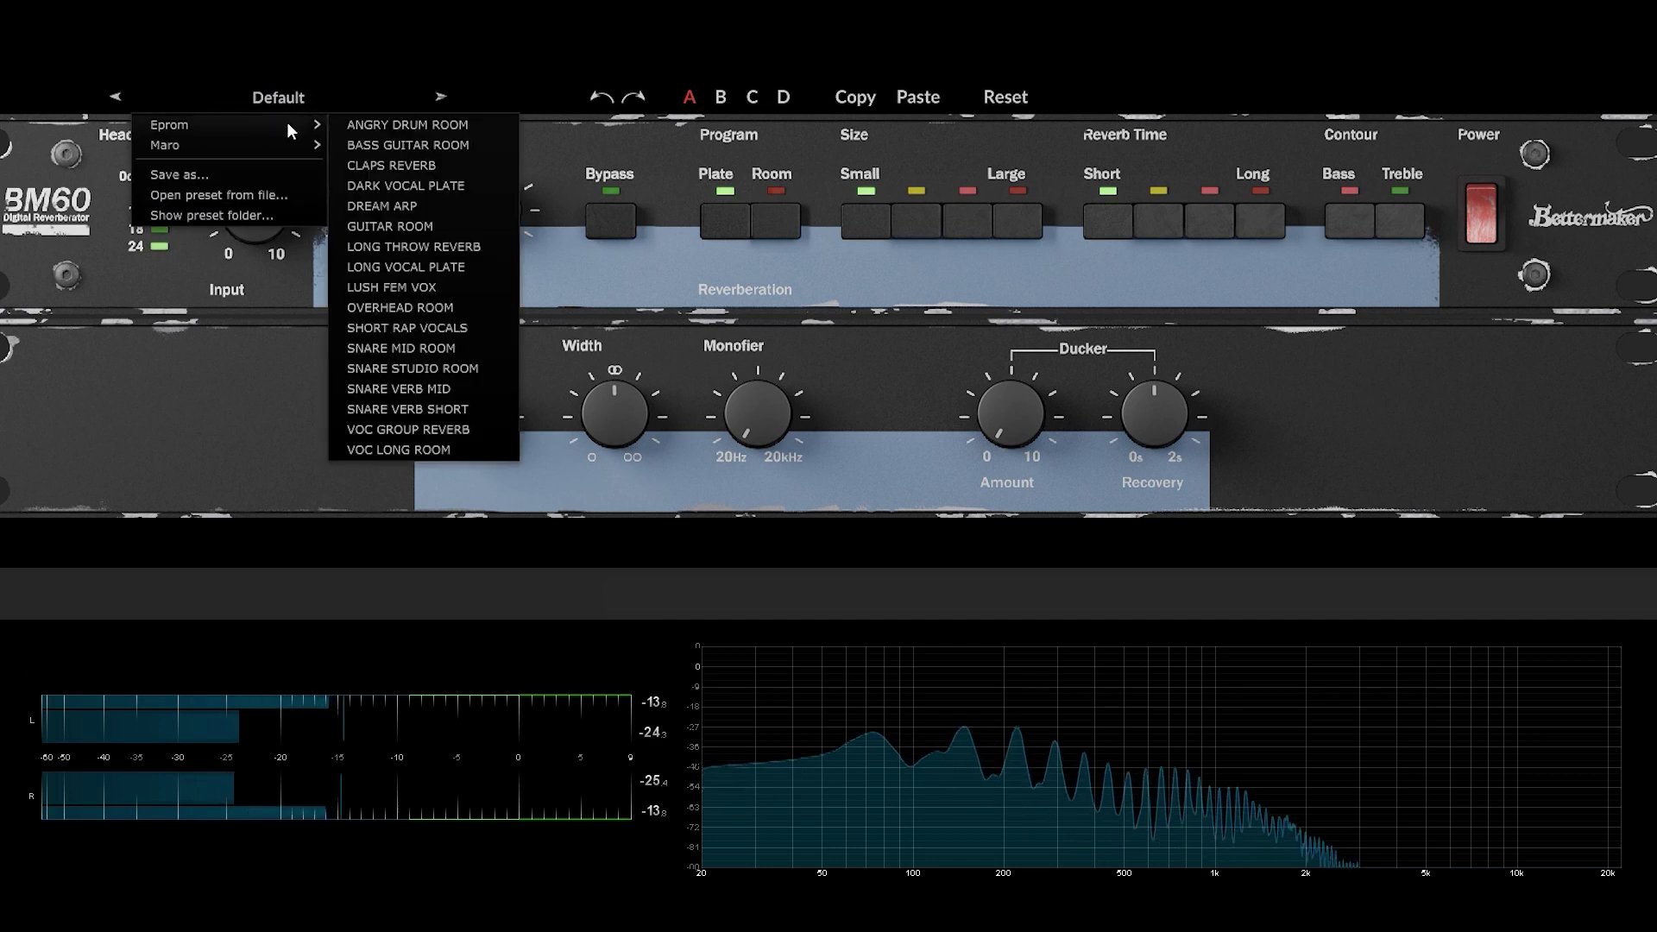
mouse_move(278, 149)
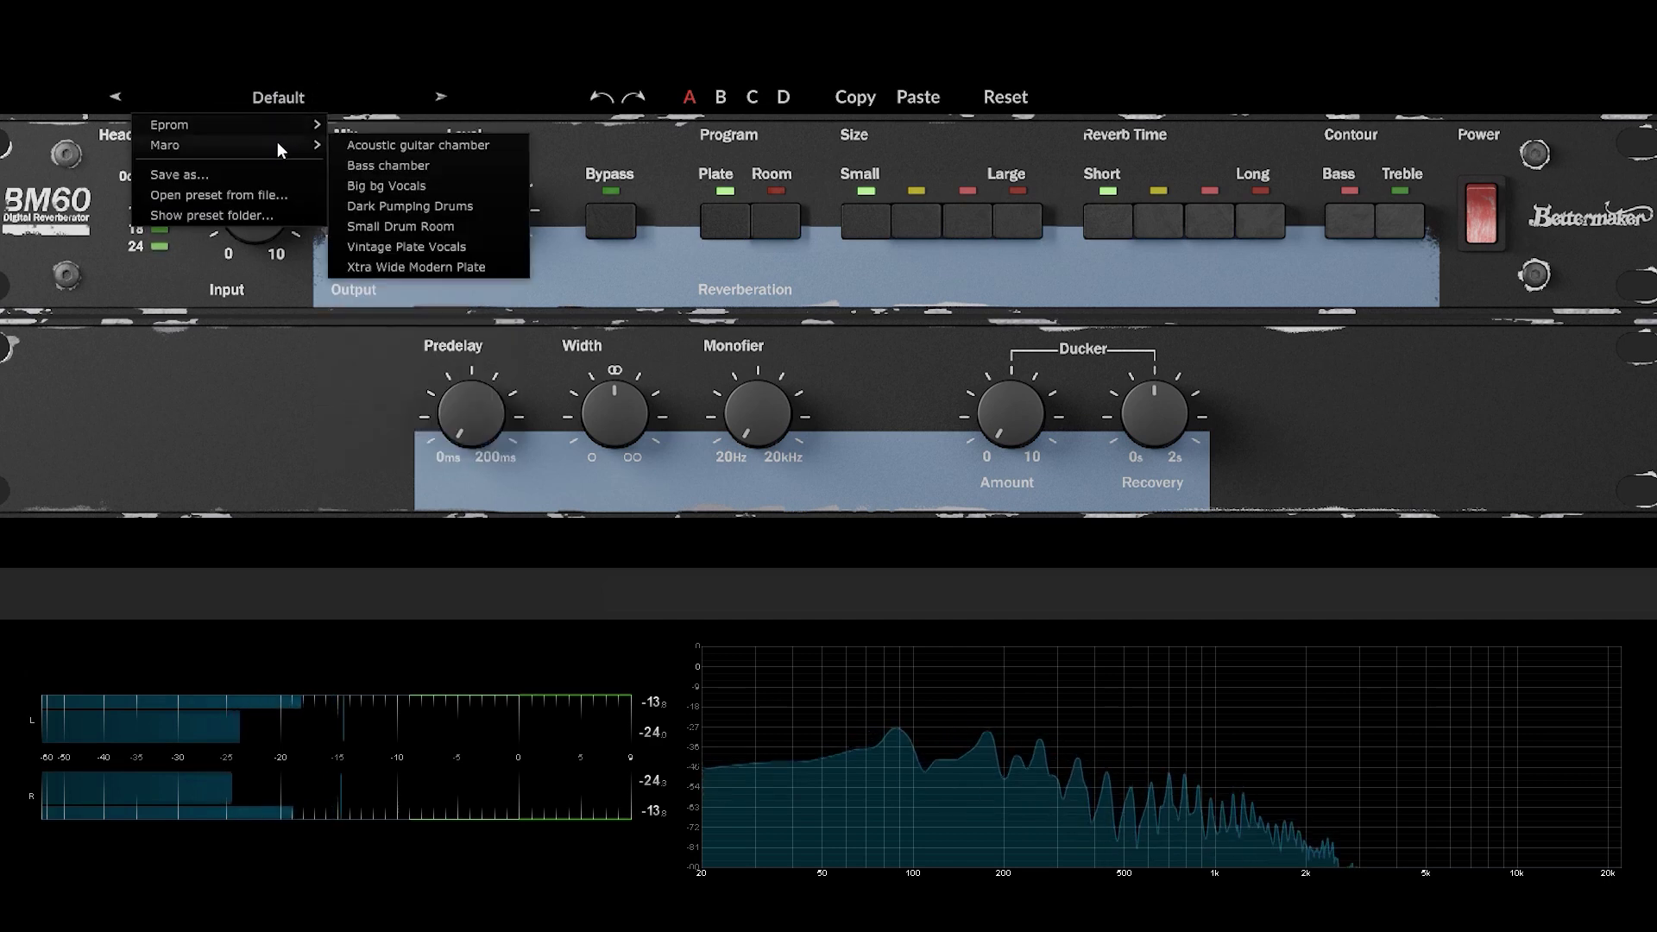
click(421, 167)
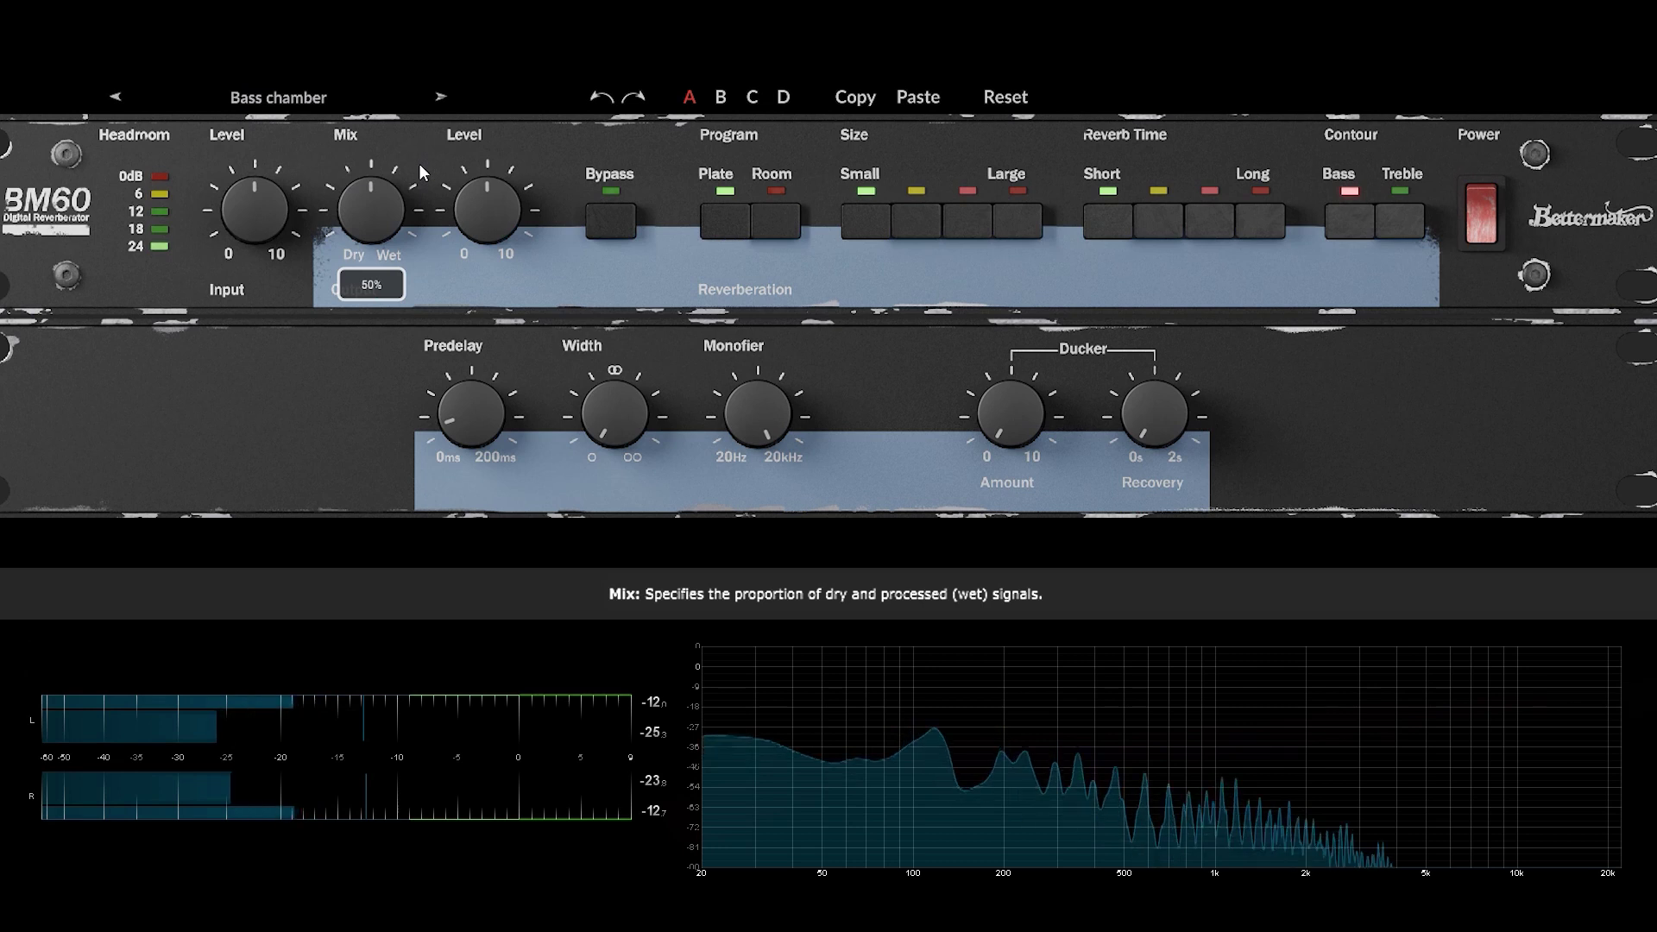
drag(392, 189, 390, 203)
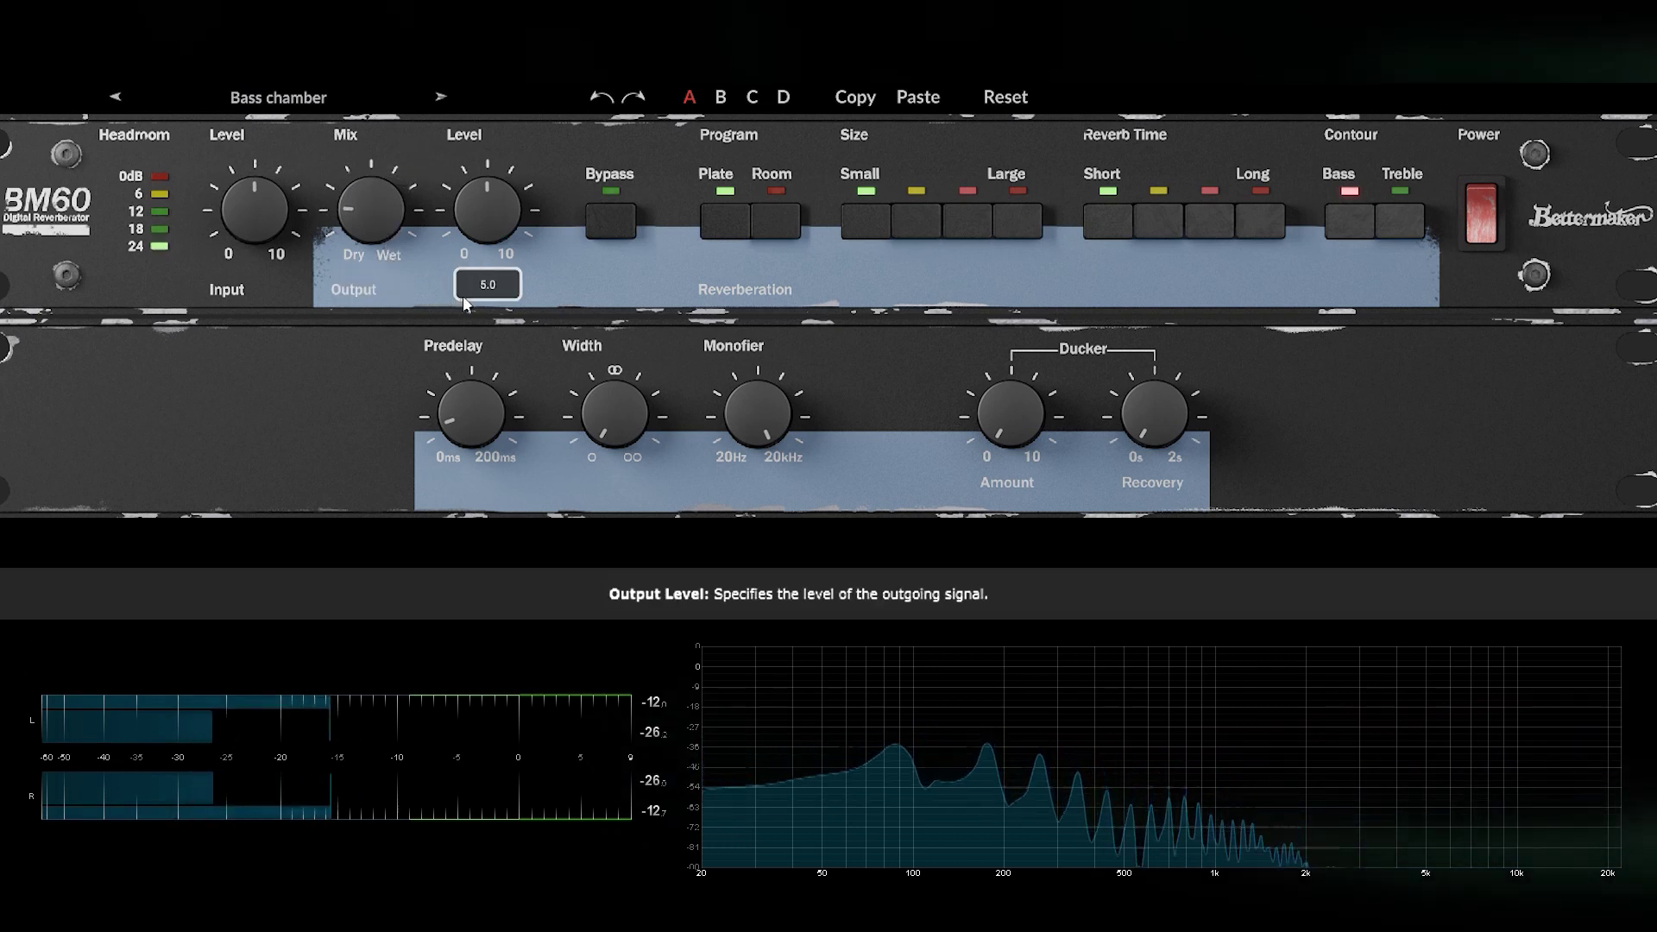
Set the reverb size to the second setting and the reverb time to the third, and raise the Mix slightly.
click(938, 222)
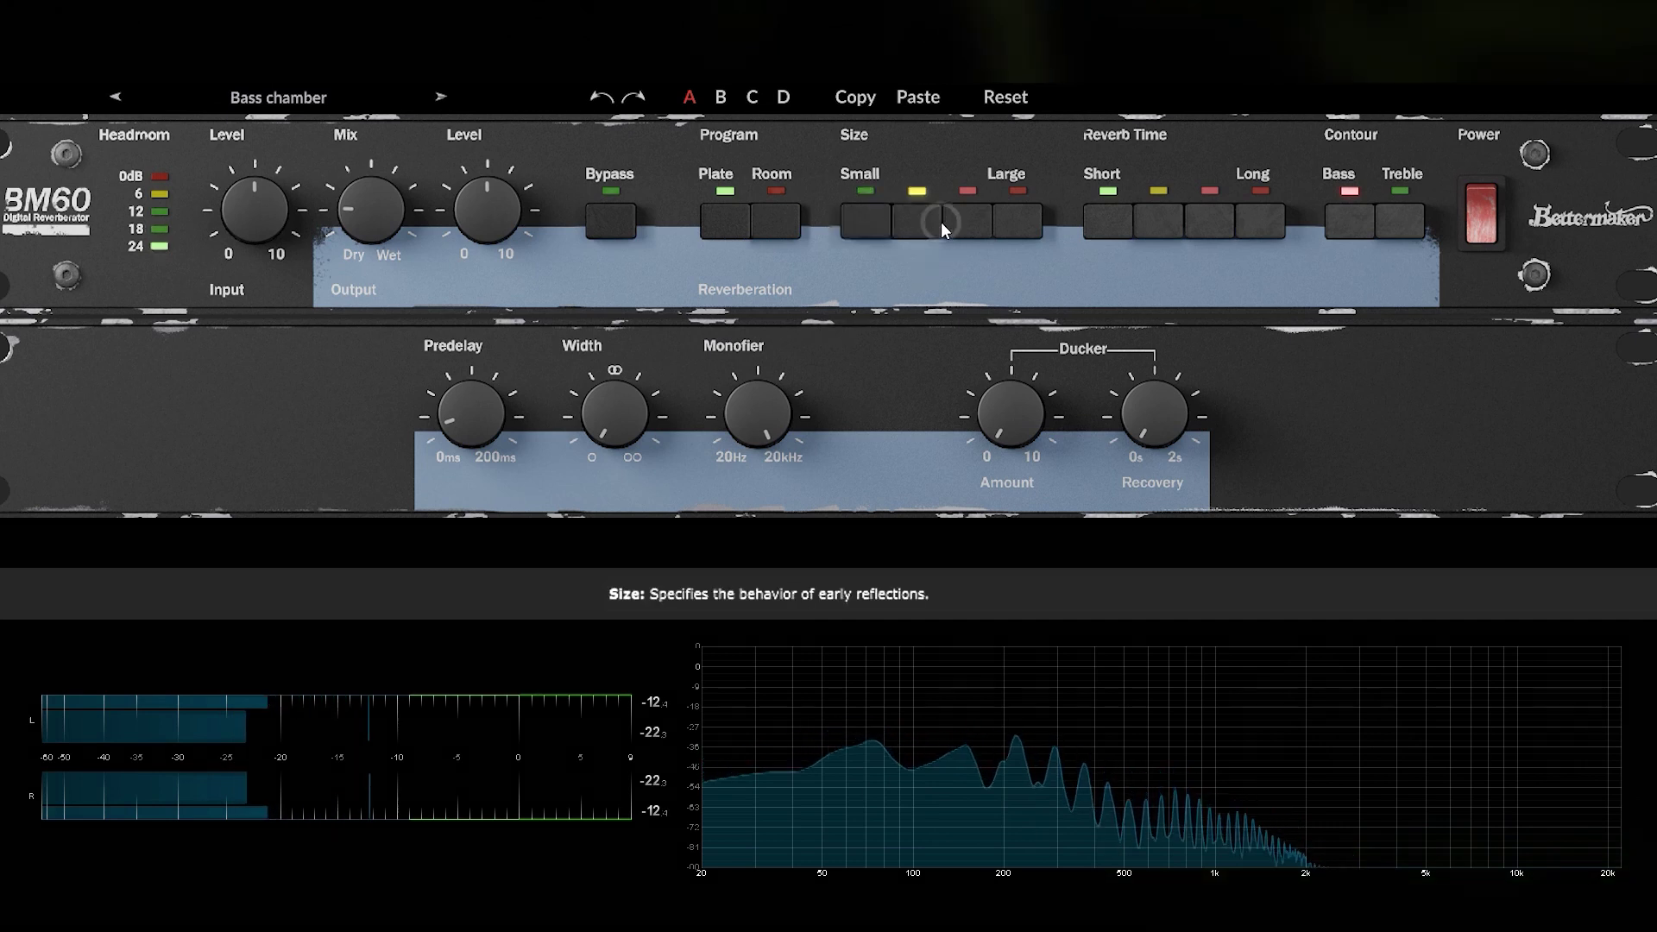
click(1228, 220)
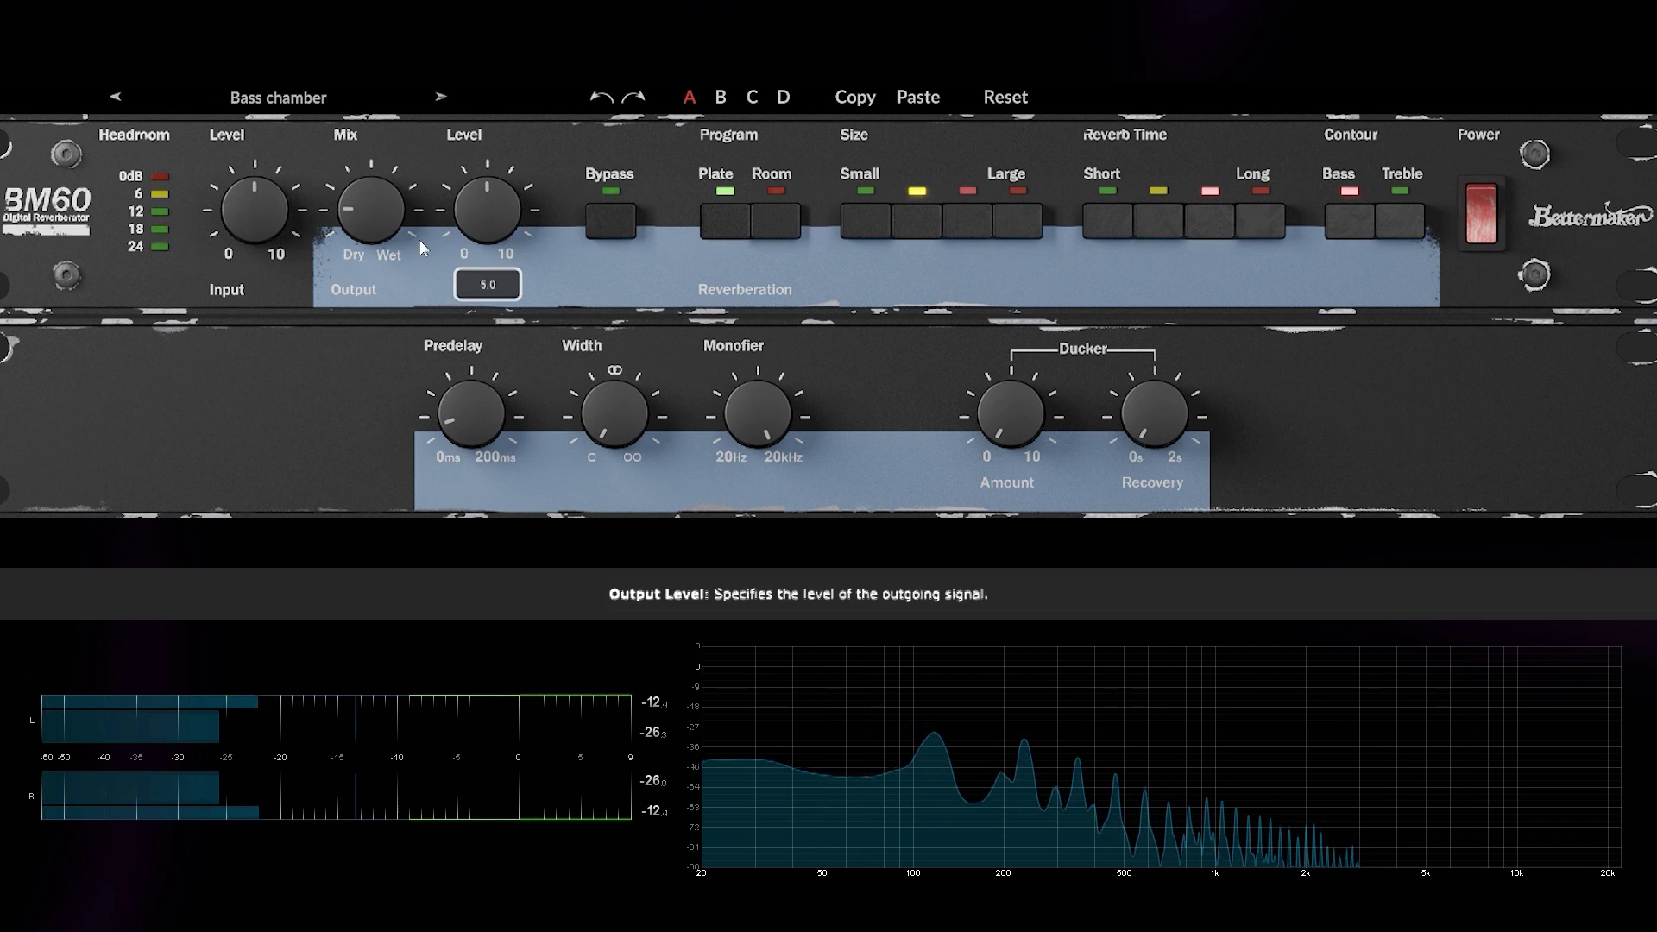
mouse_move(348, 185)
drag(355, 144, 343, 184)
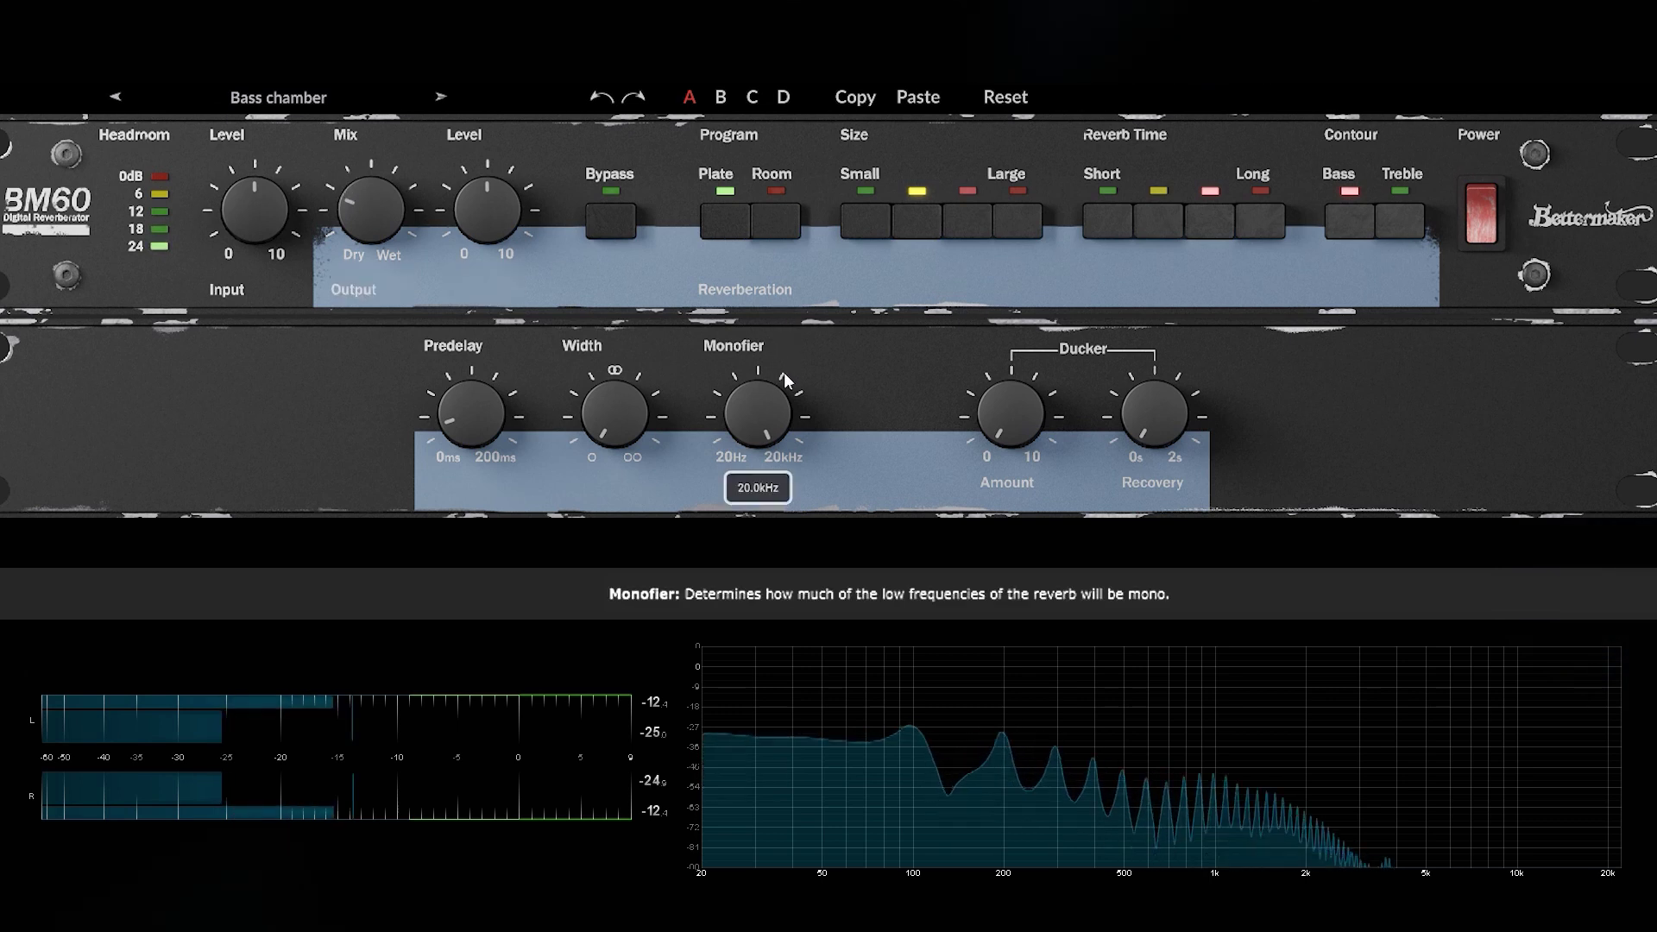
Raise the ducker Amount to slightly above 6.8 and fine-tune the ducker Recovery.
mouse_move(628, 395)
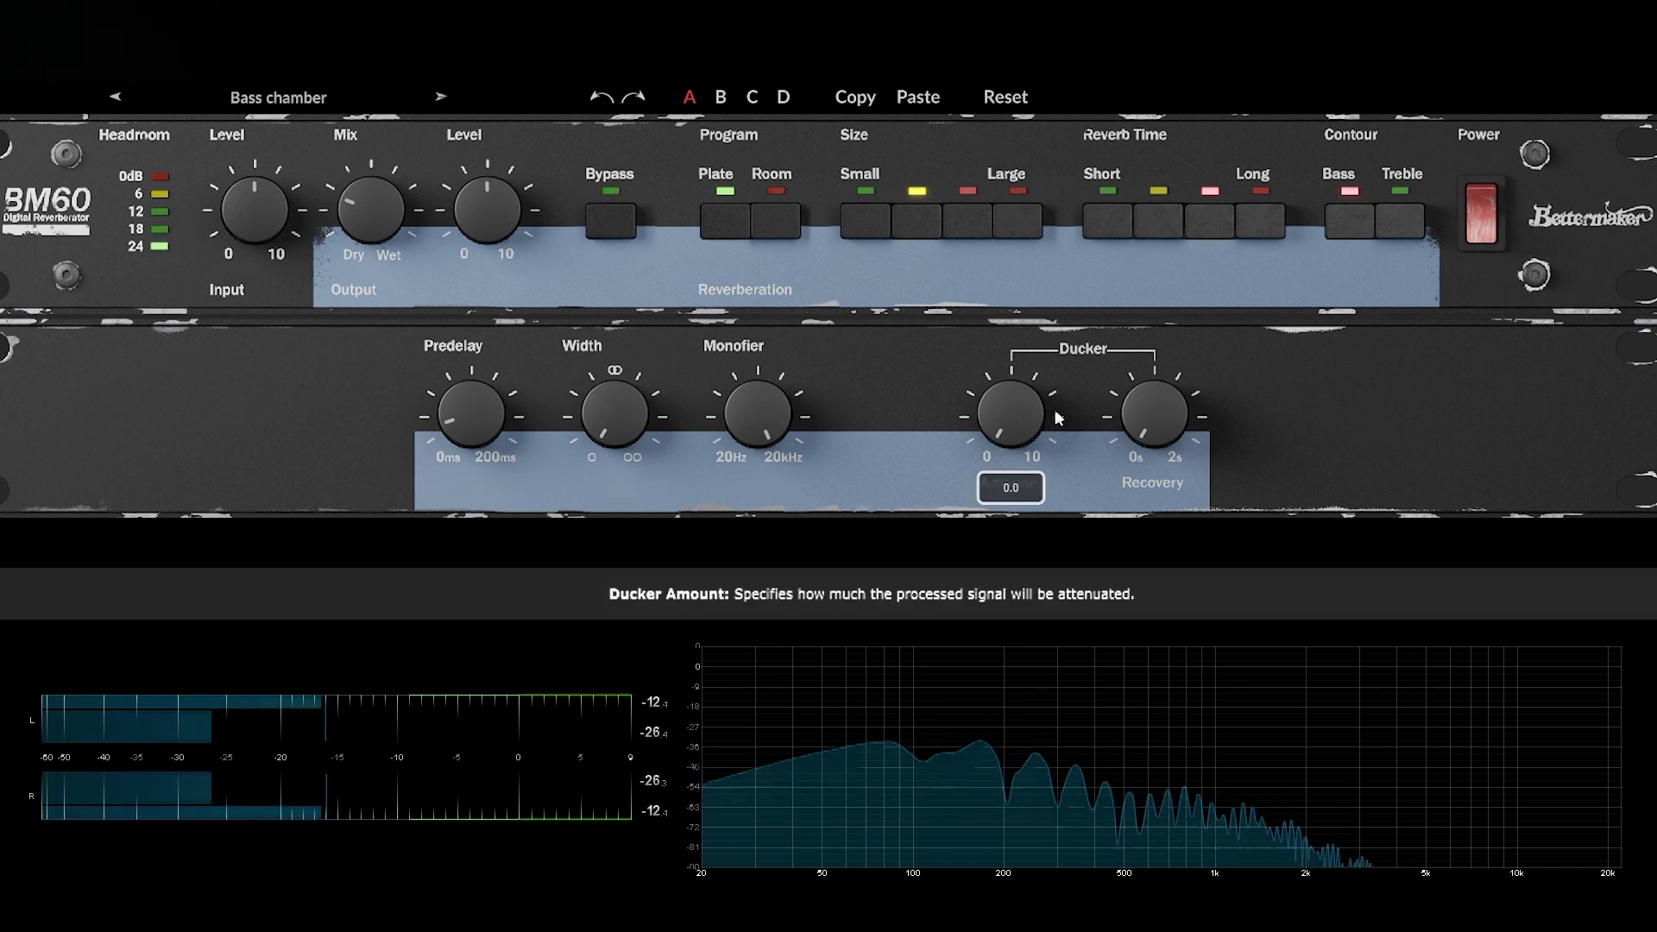
mouse_move(1133, 420)
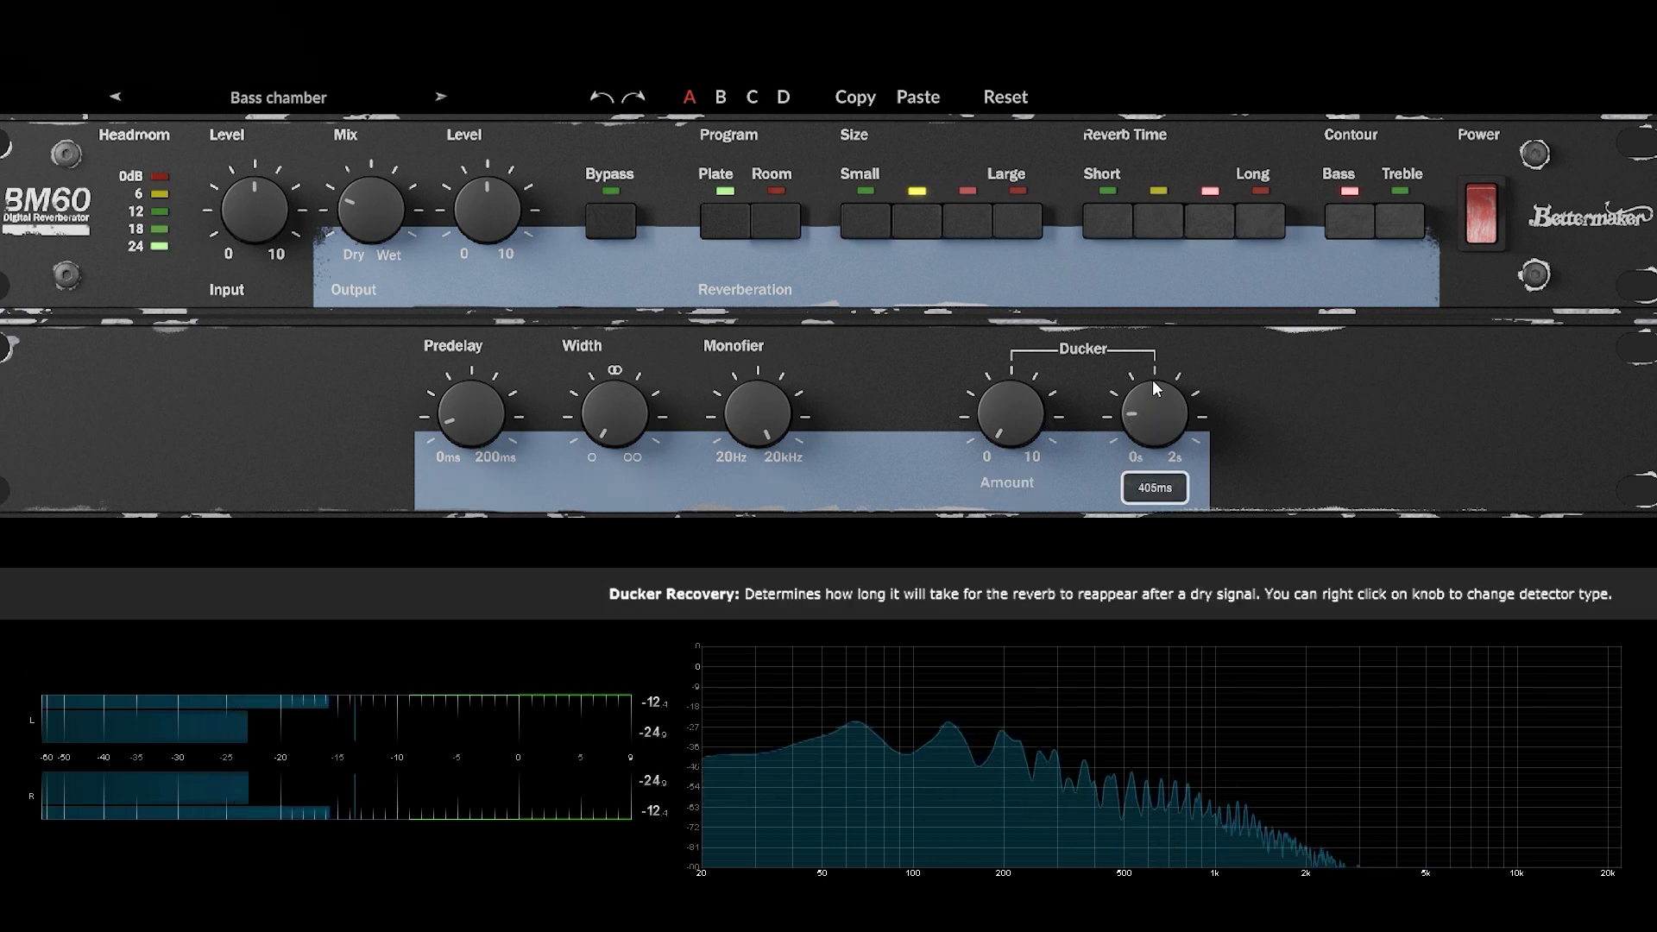
mouse_move(1008, 425)
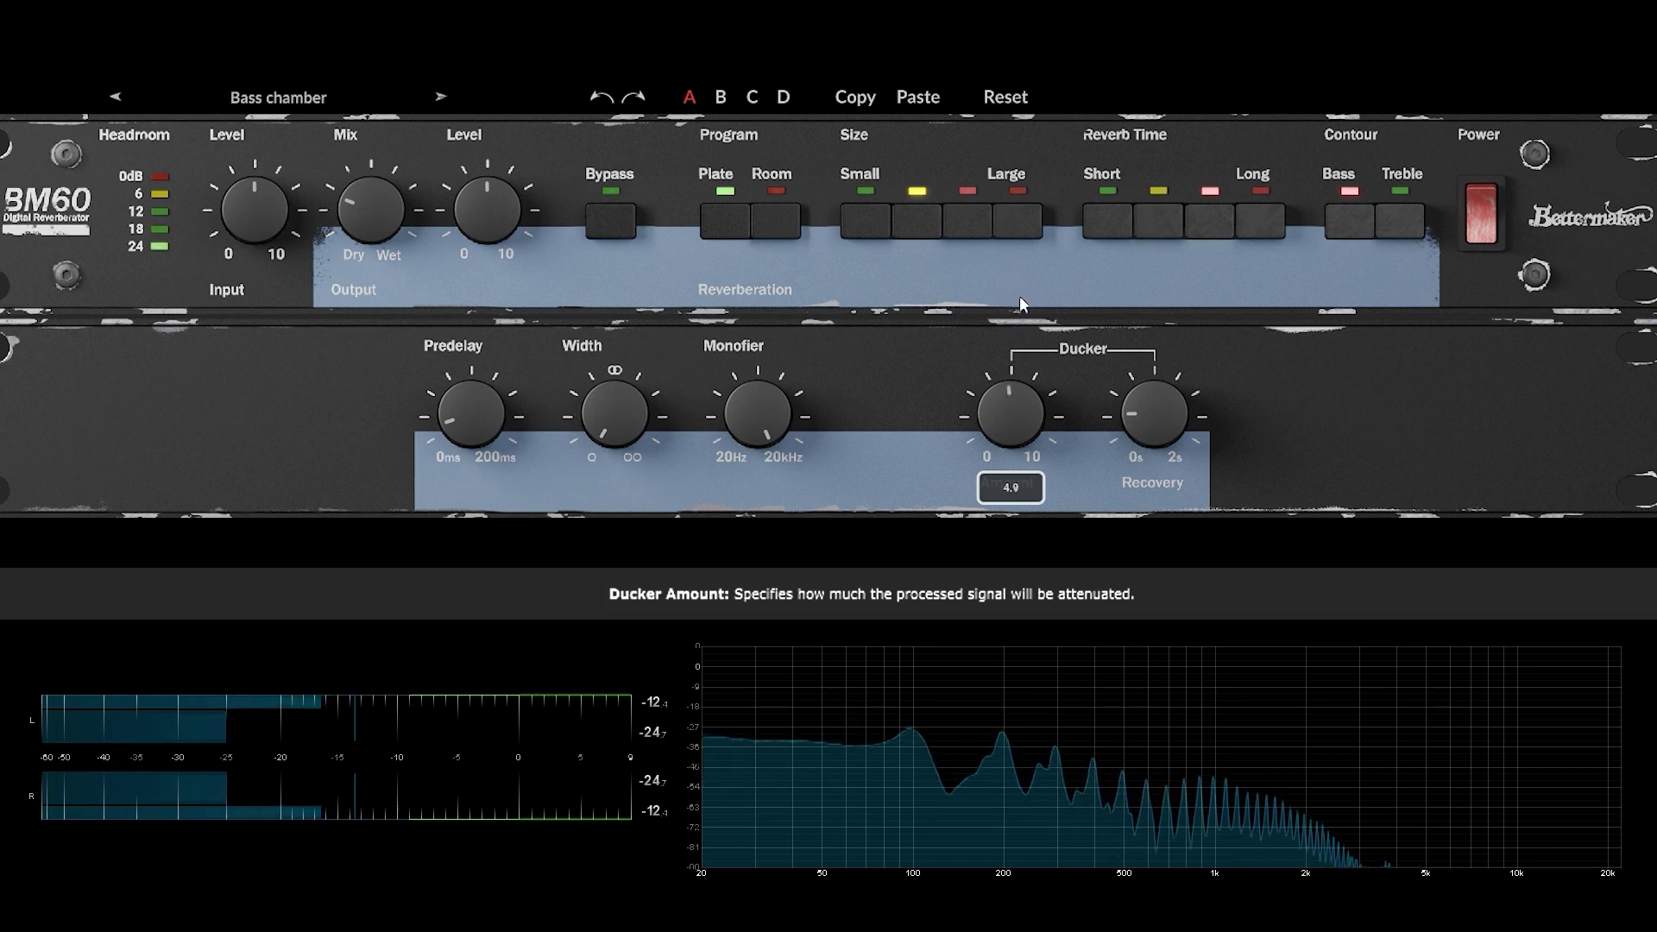
drag(1156, 404, 1173, 369)
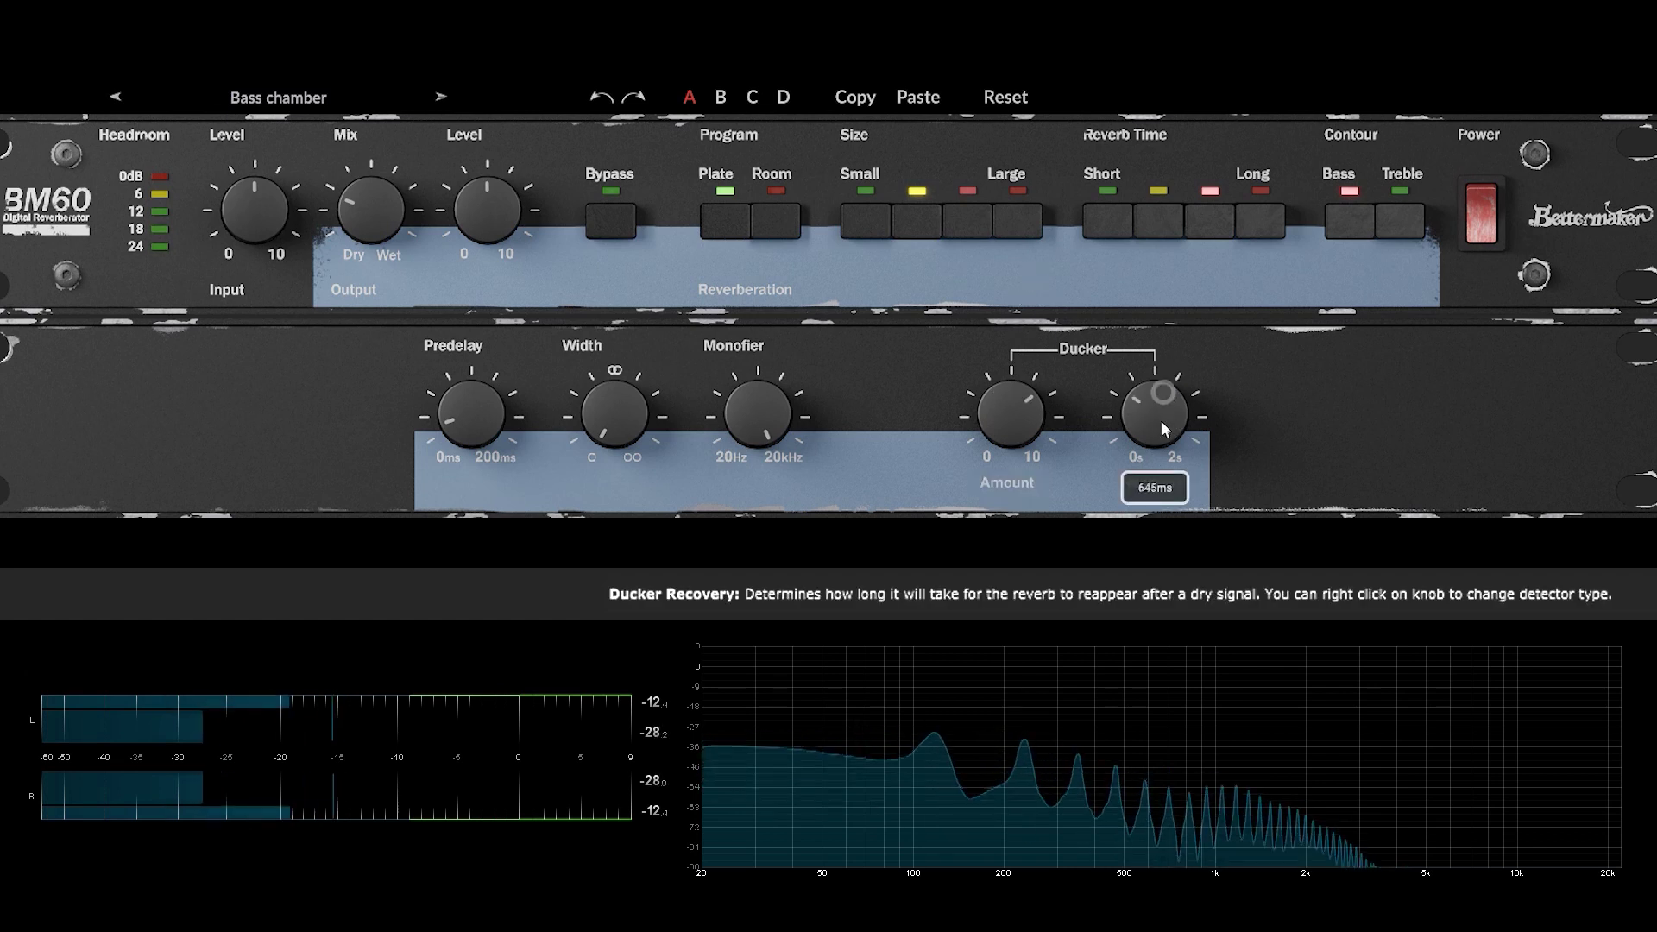
mouse_move(1029, 425)
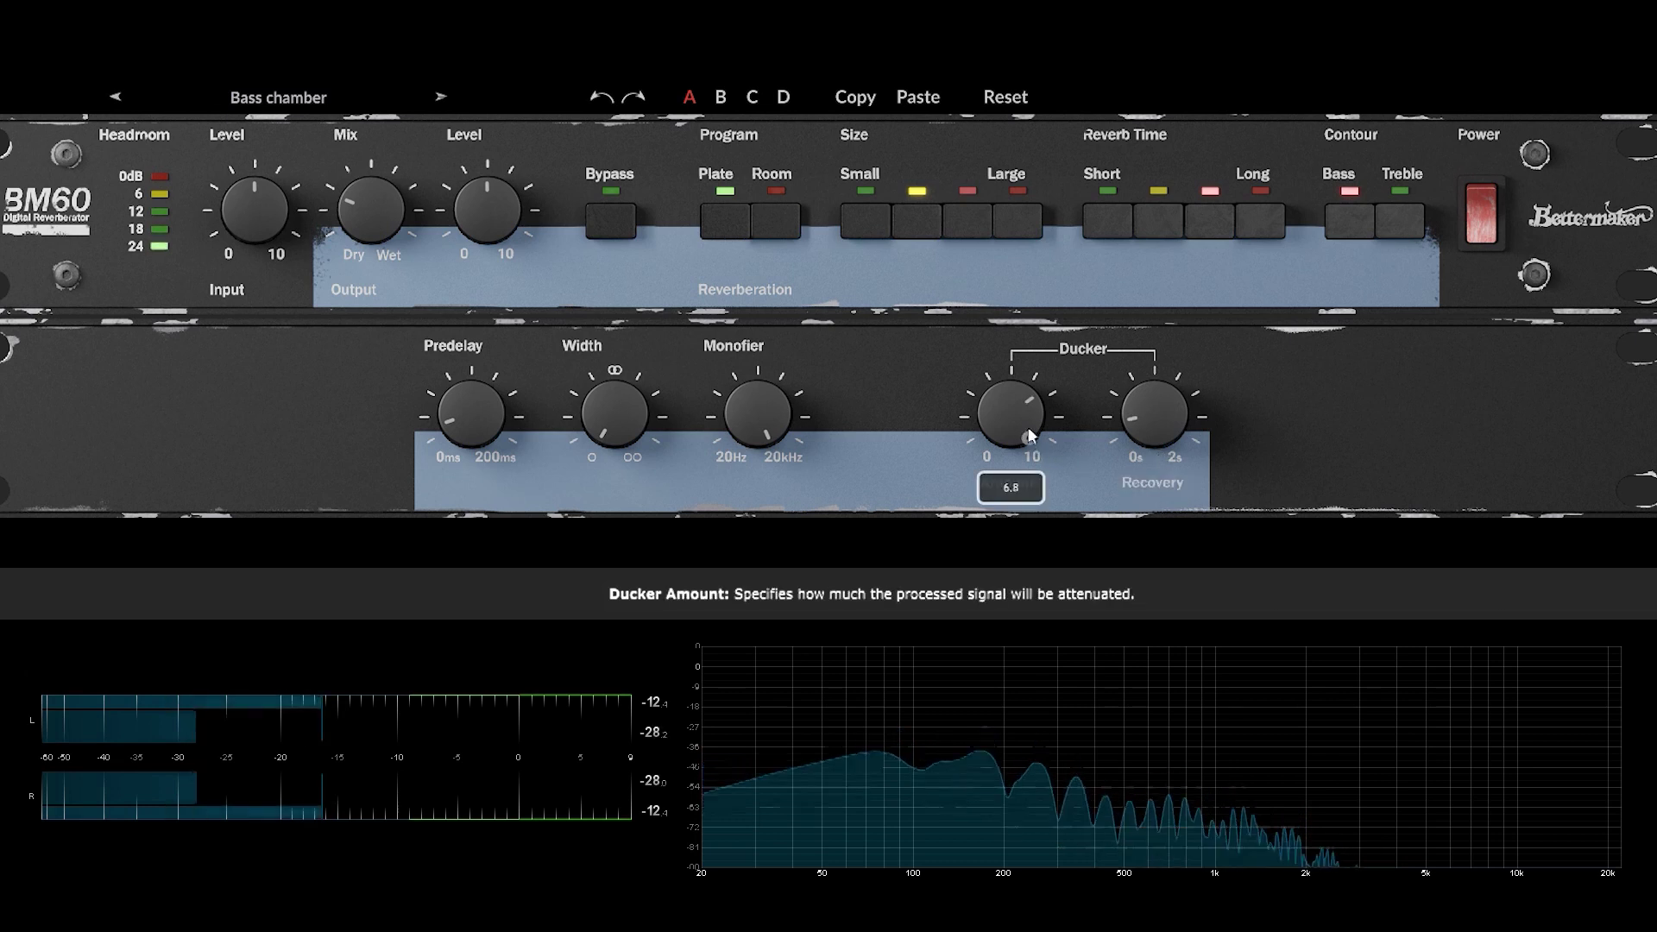
drag(1031, 410, 1033, 408)
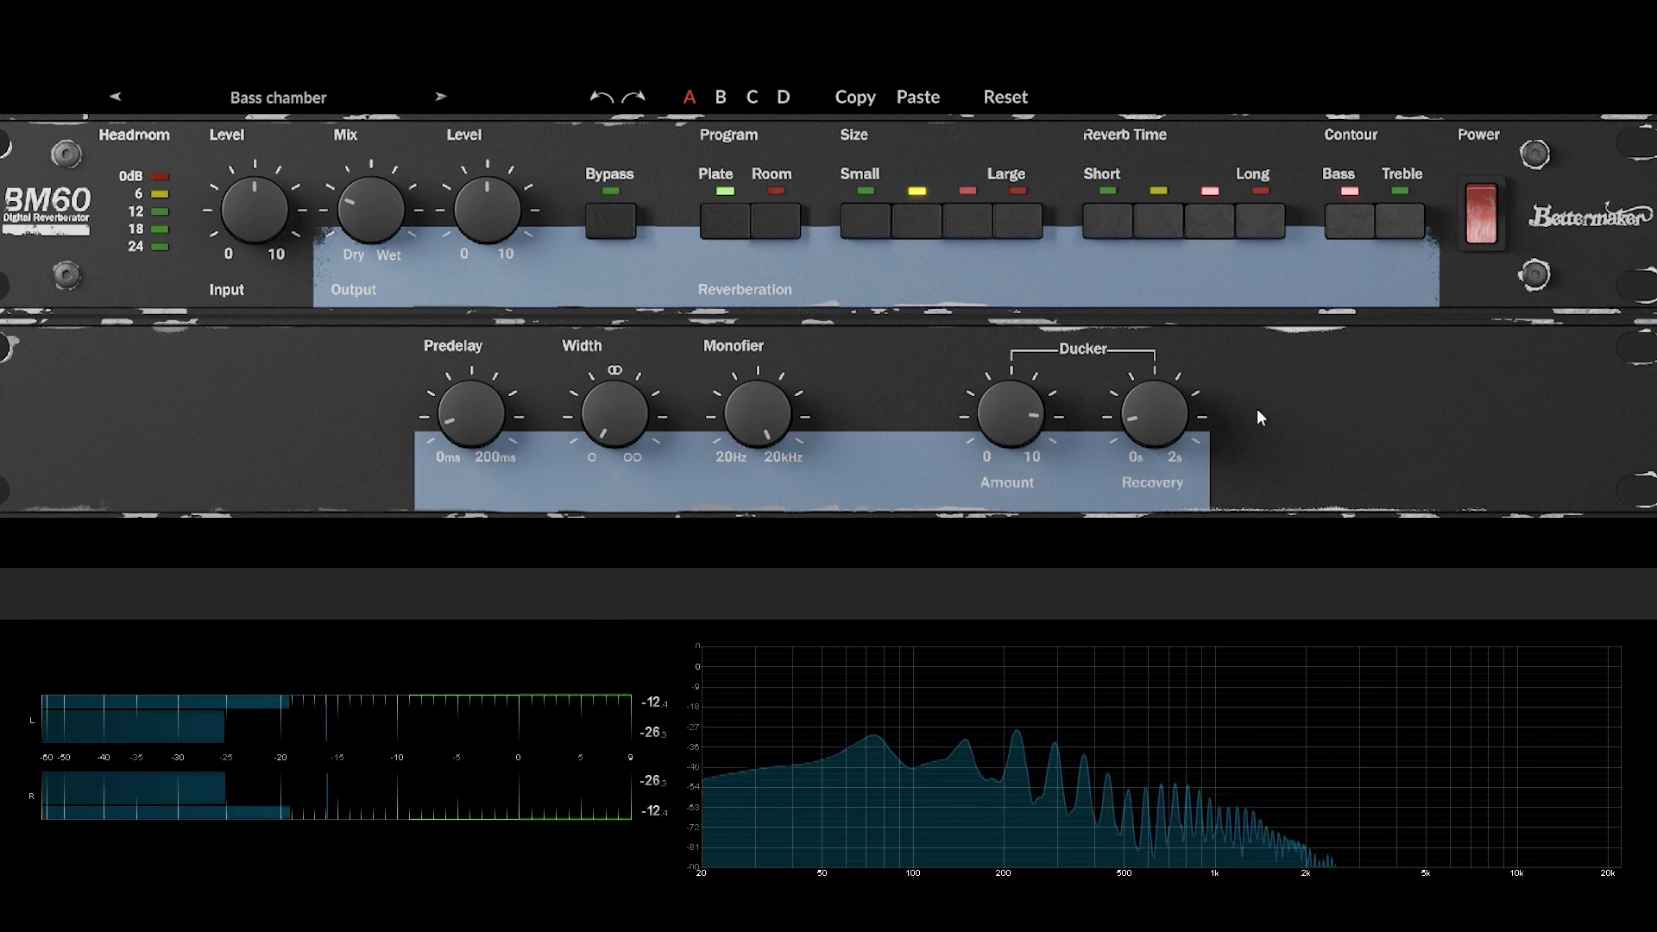
Lower the Mix to about 19% and compare the reverb against bypass.
mouse_move(370, 234)
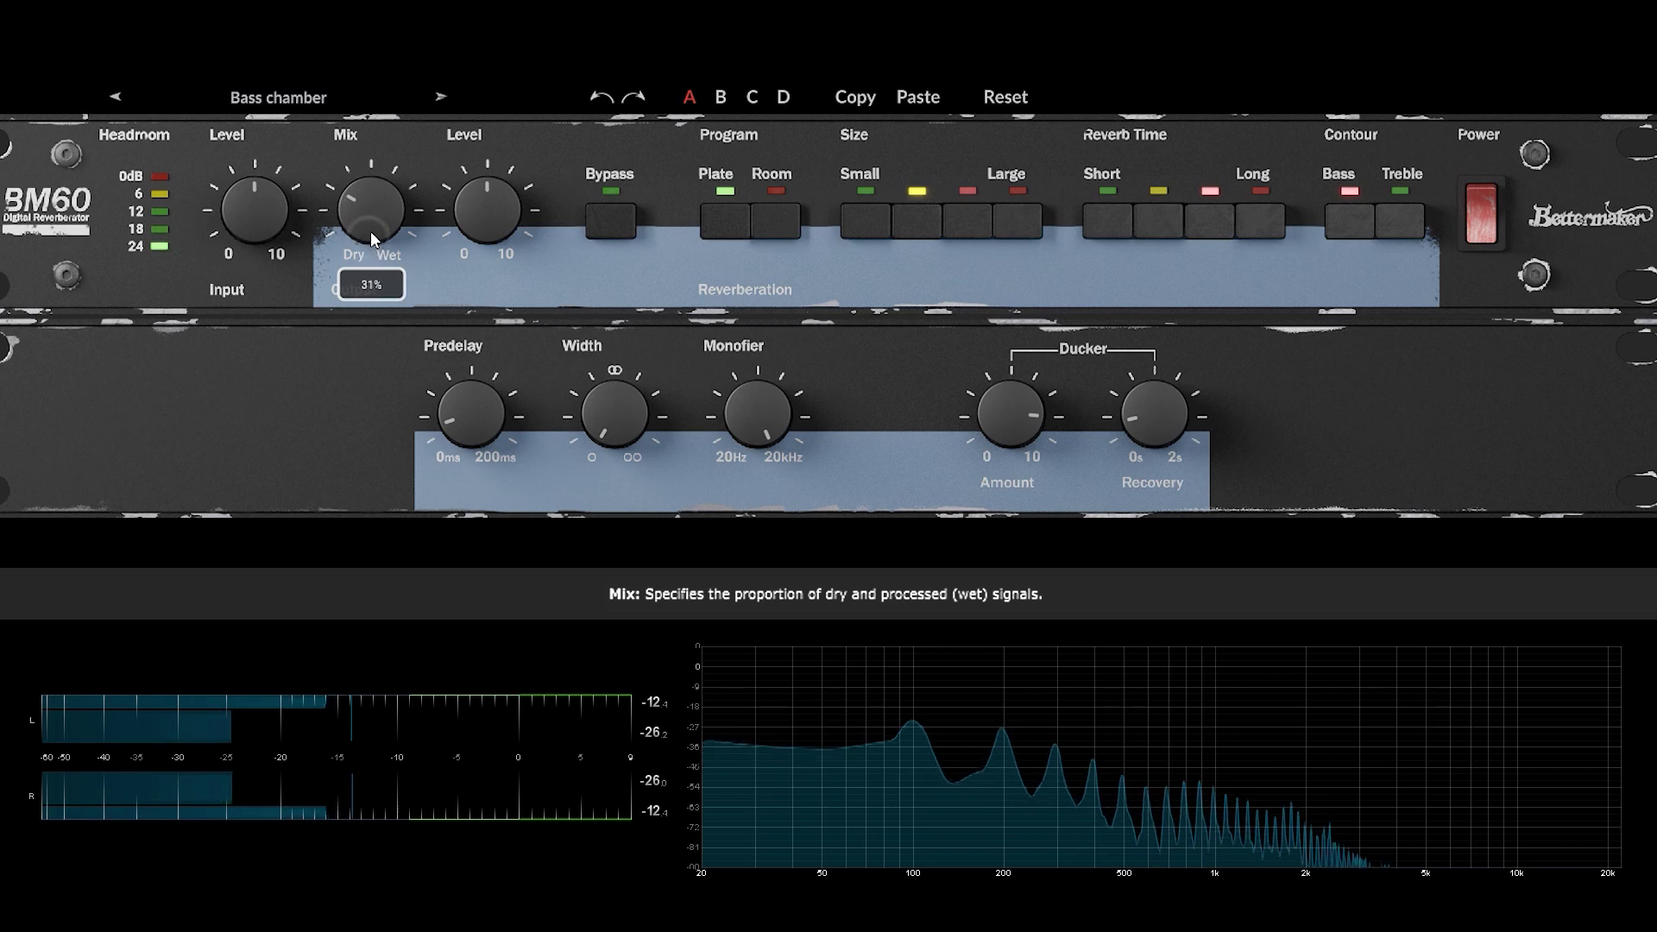
drag(382, 232, 382, 258)
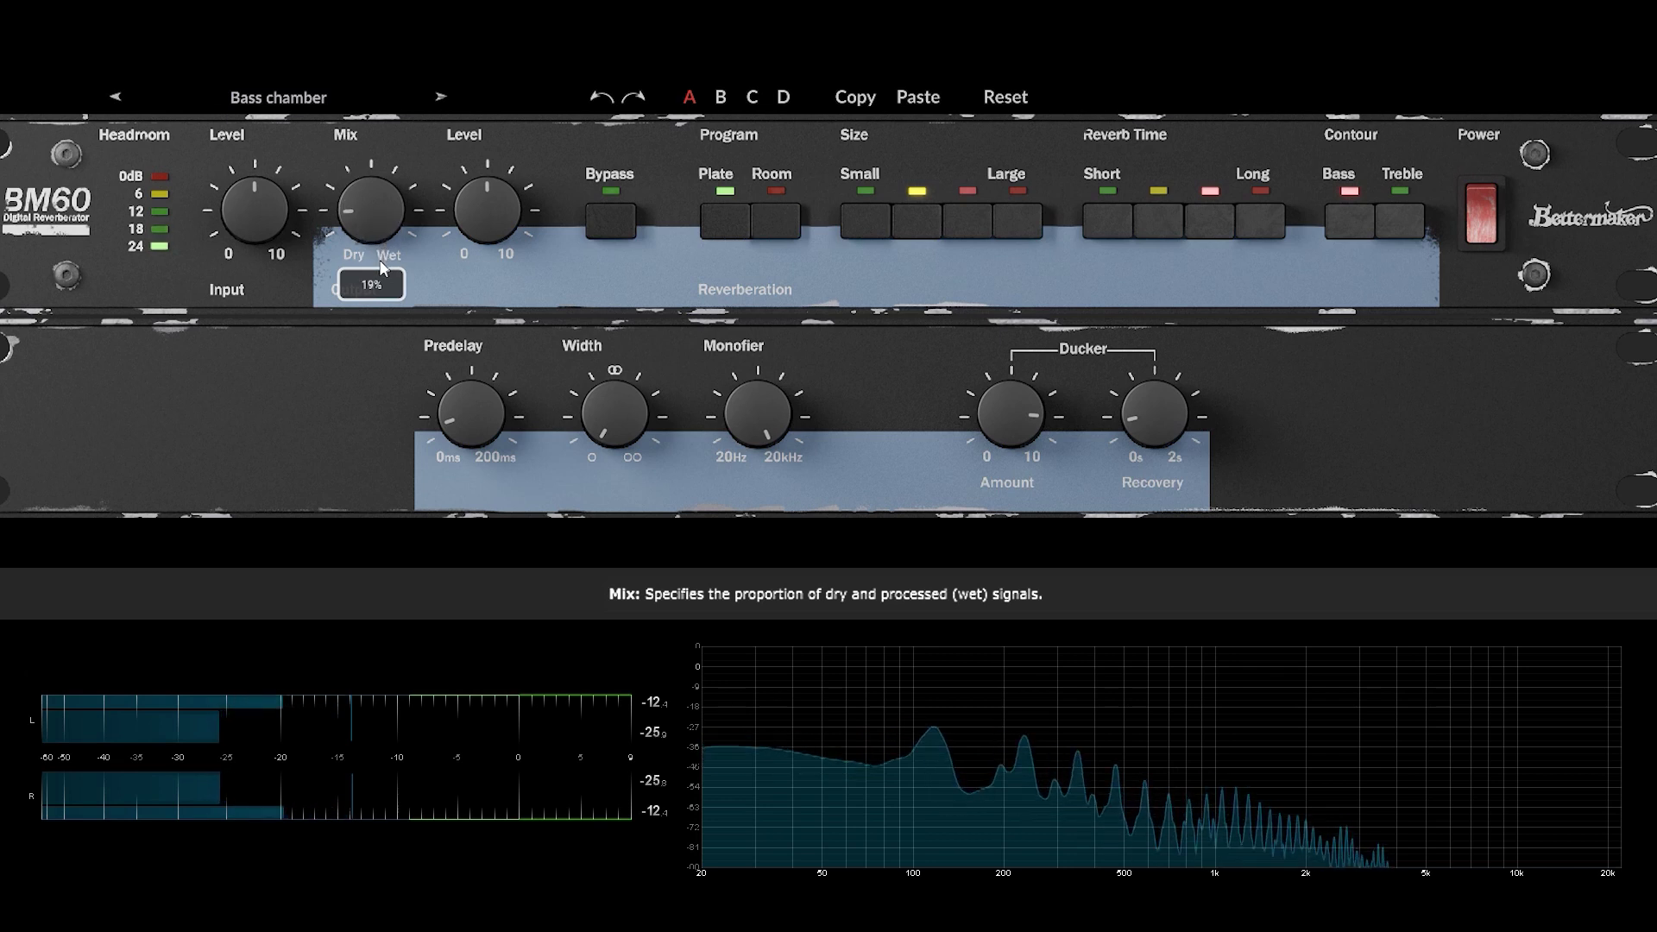
click(614, 234)
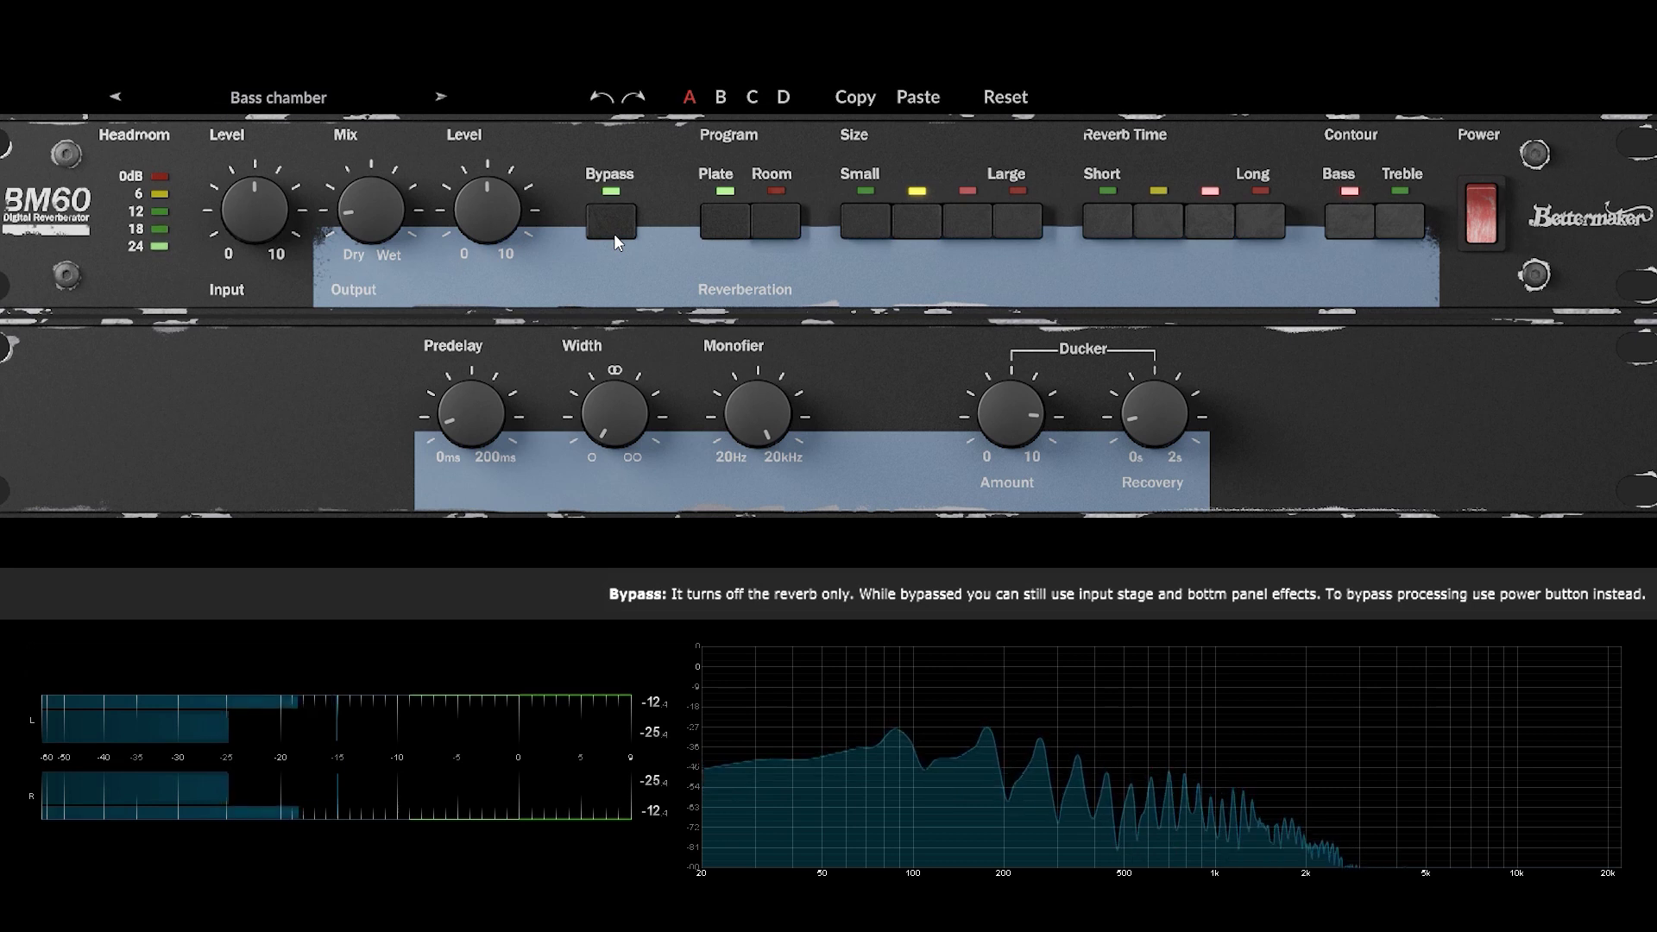
Raise the output level to about 5.7, set the Mix to about 22% and check the result against bypass.
mouse_move(480, 236)
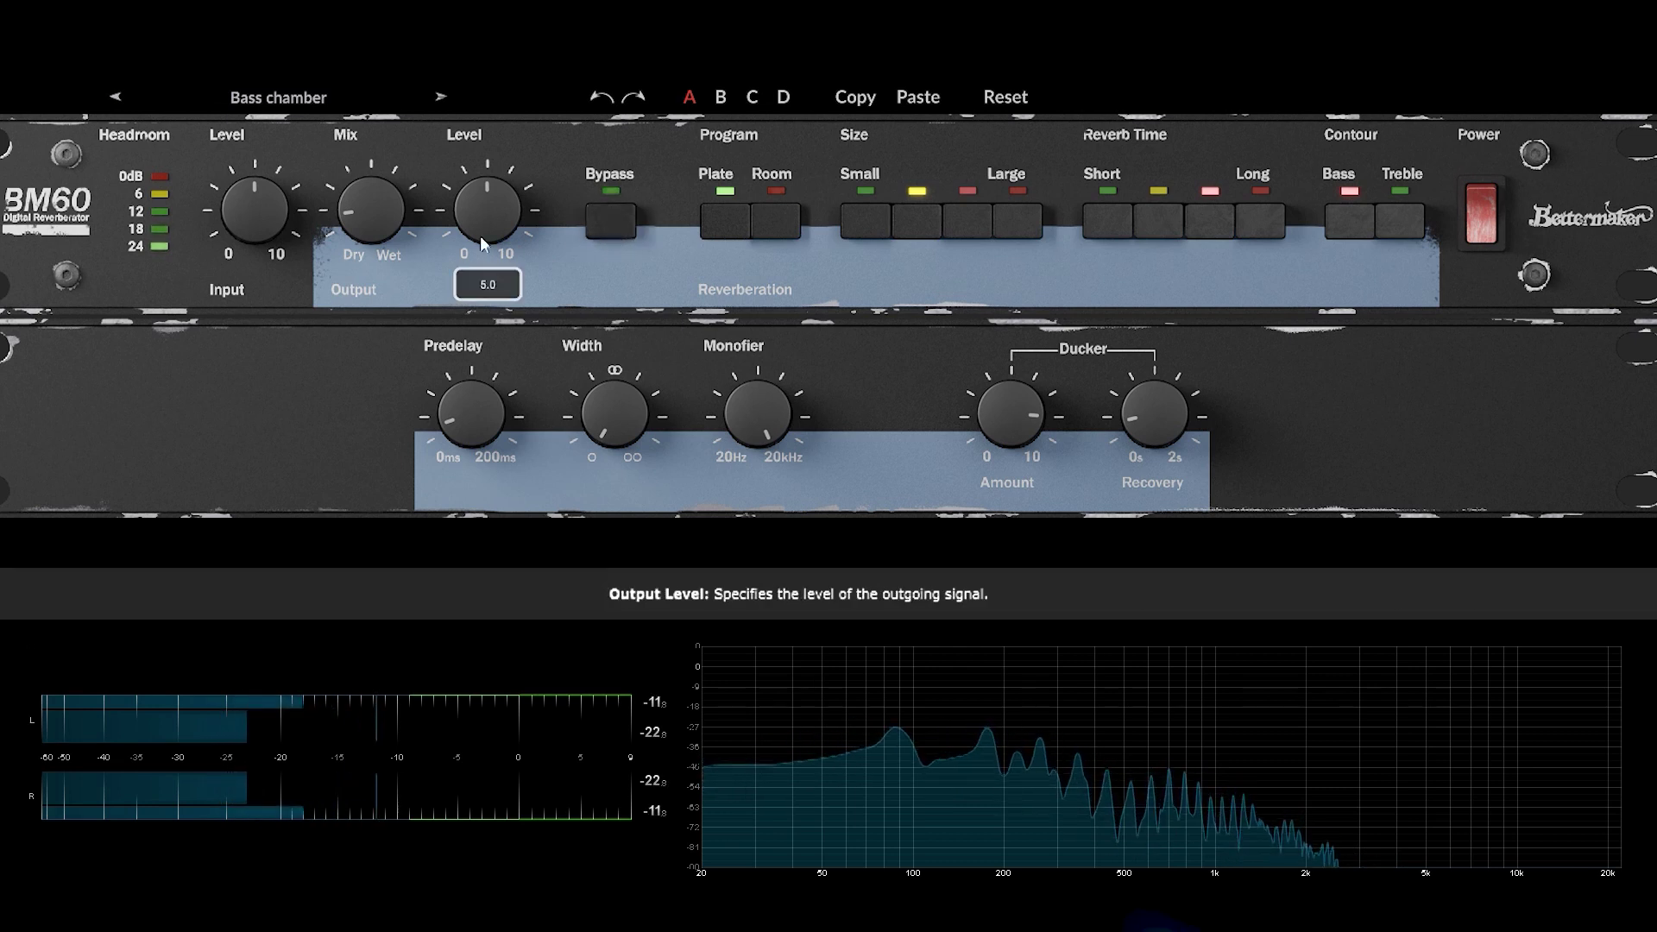
drag(476, 216, 475, 213)
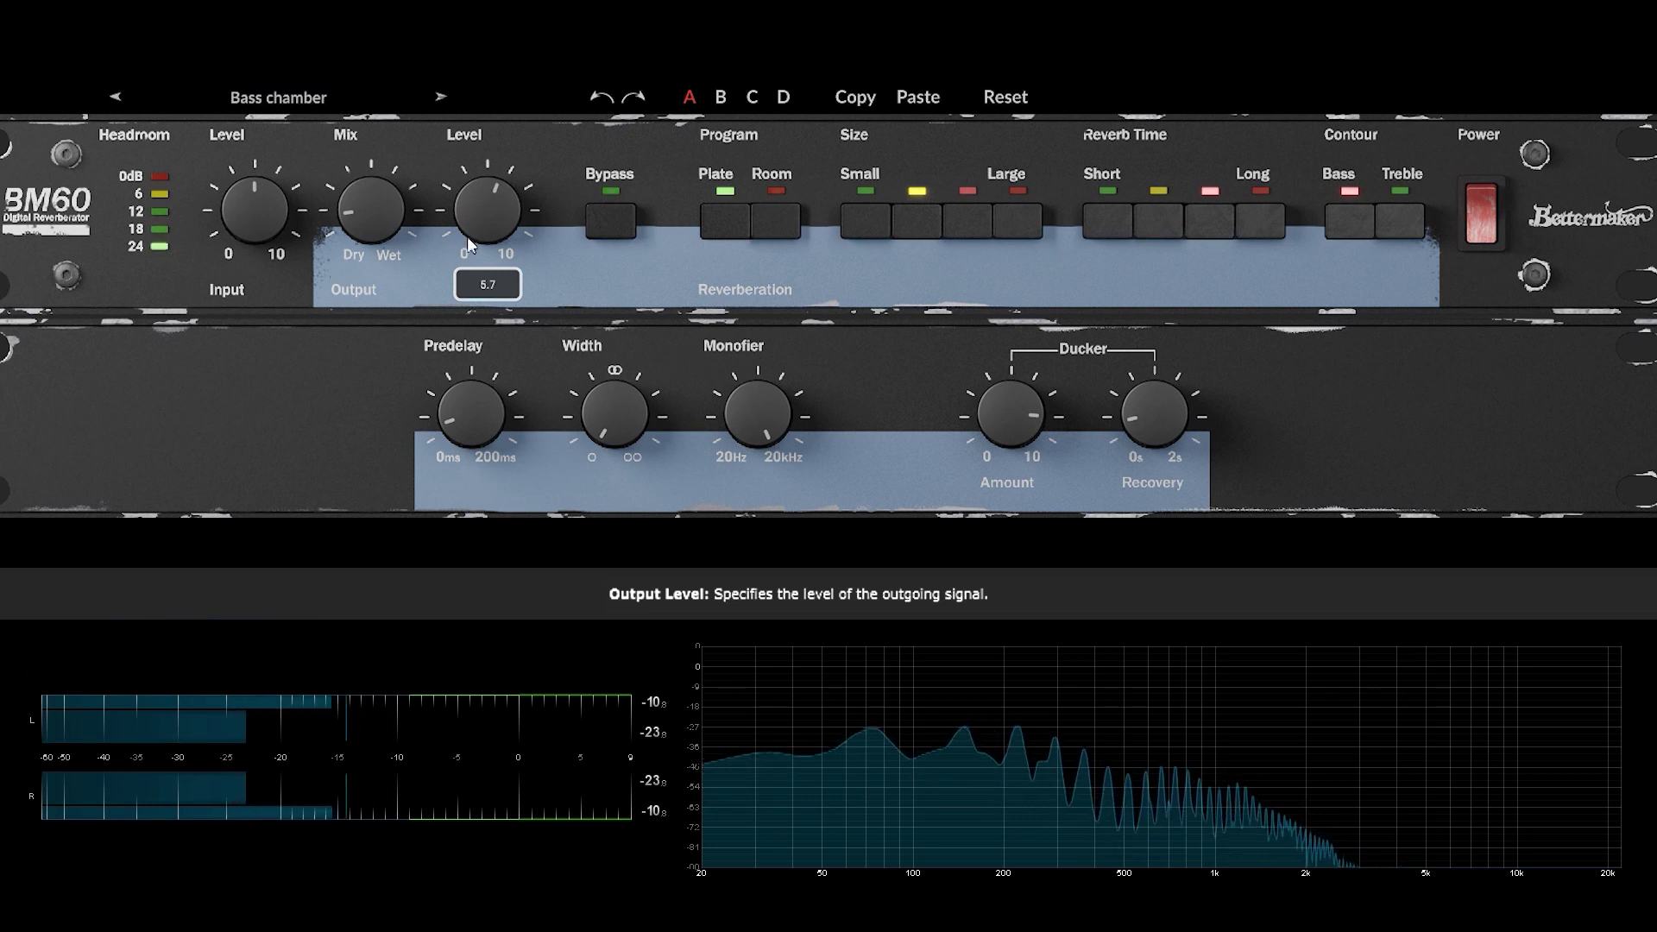
drag(364, 204, 359, 193)
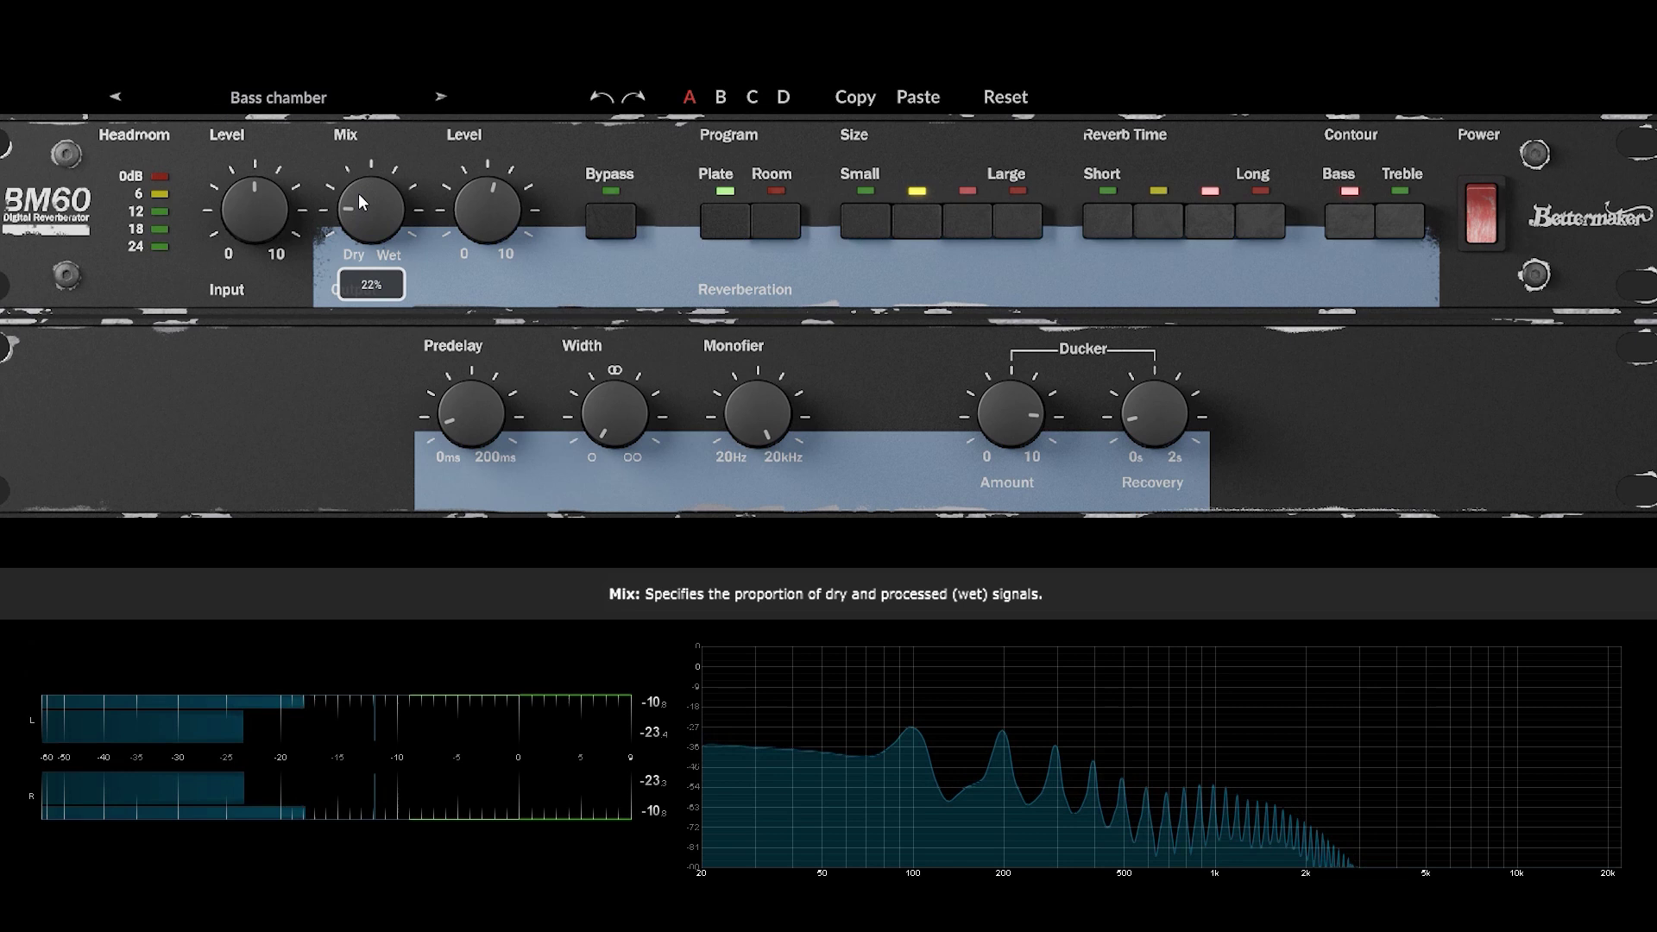
click(611, 217)
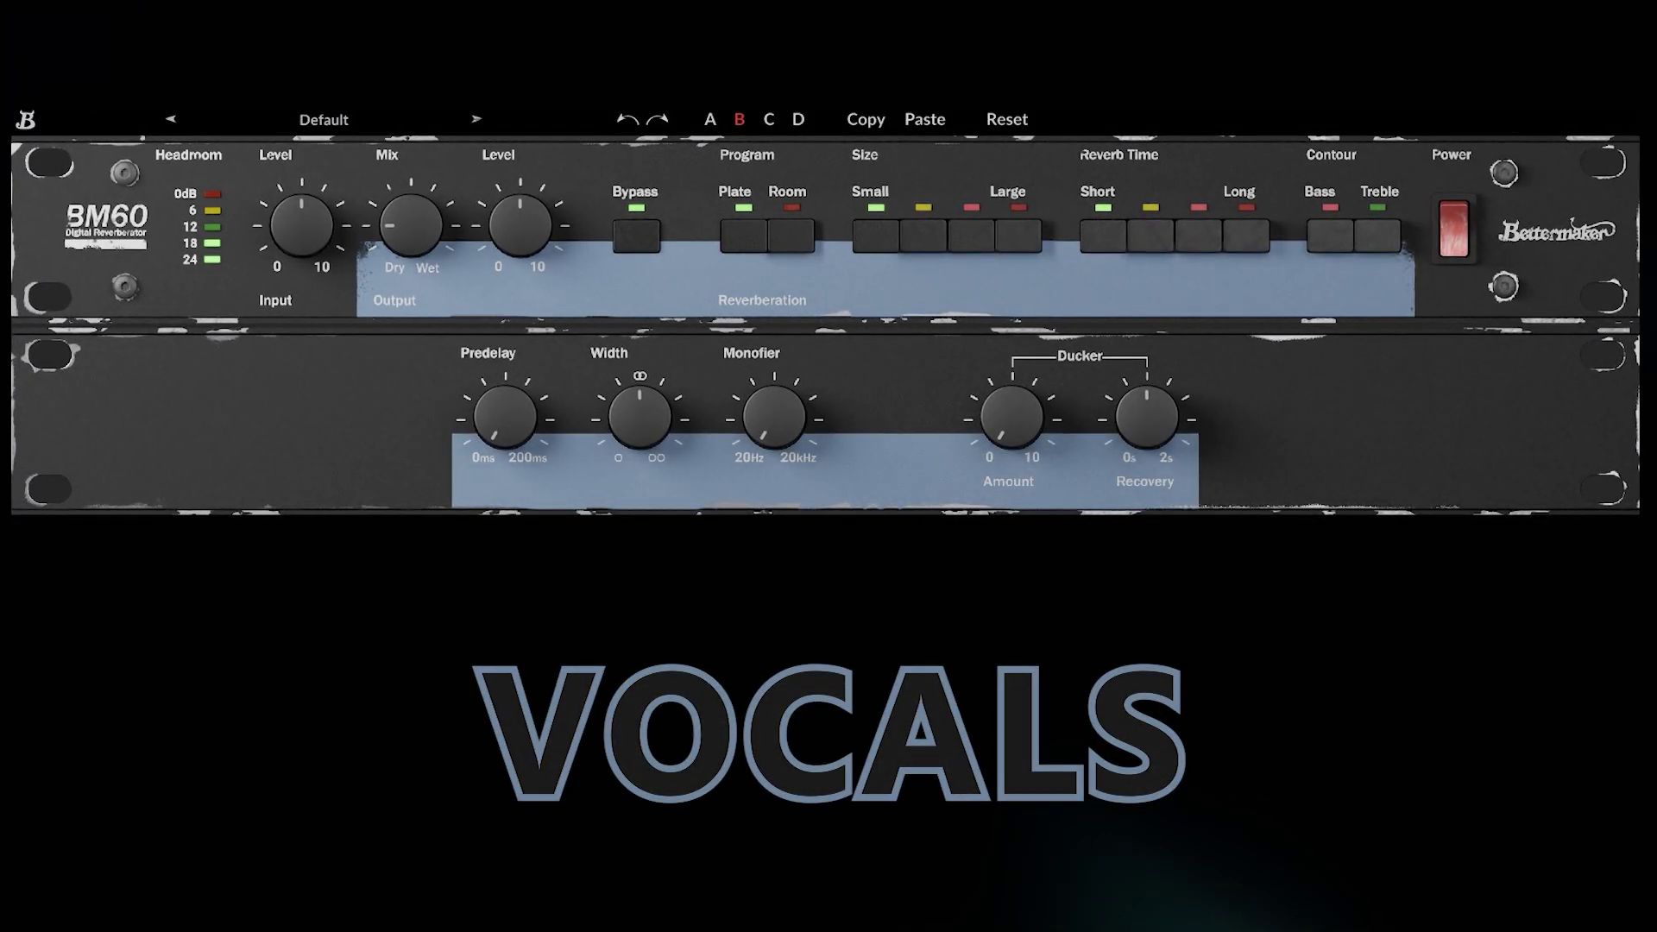
Take the vocal reverb out of bypass, load Maro's Vintage Plate Vocals preset and lower the Mix below 50%.
click(631, 226)
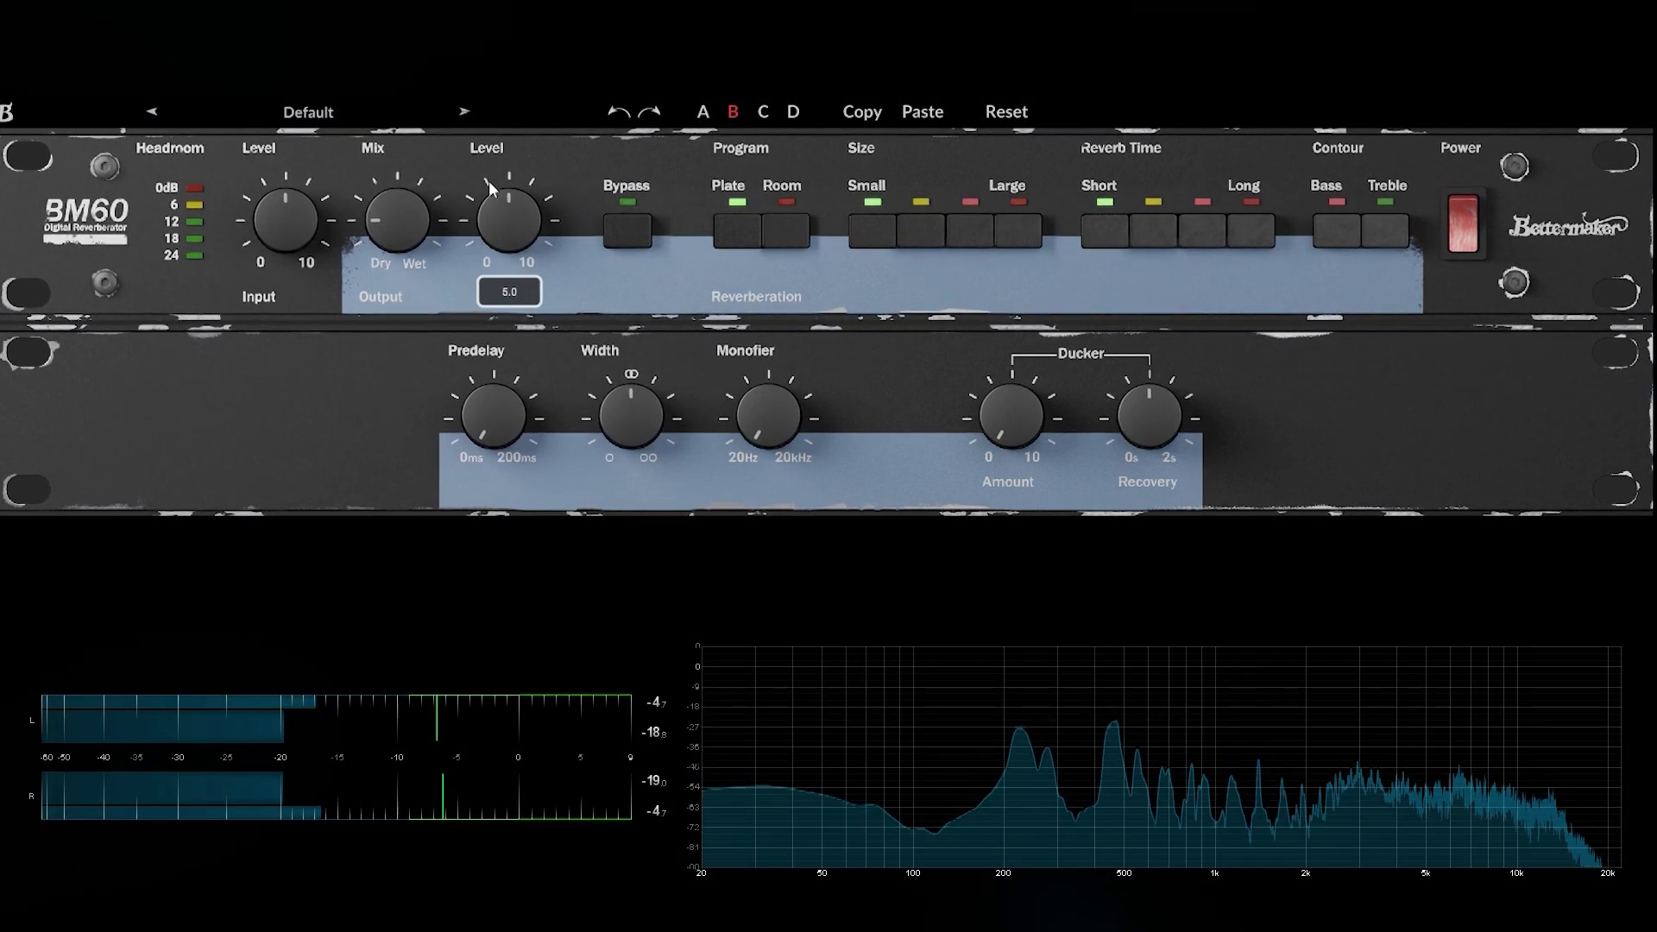
click(325, 114)
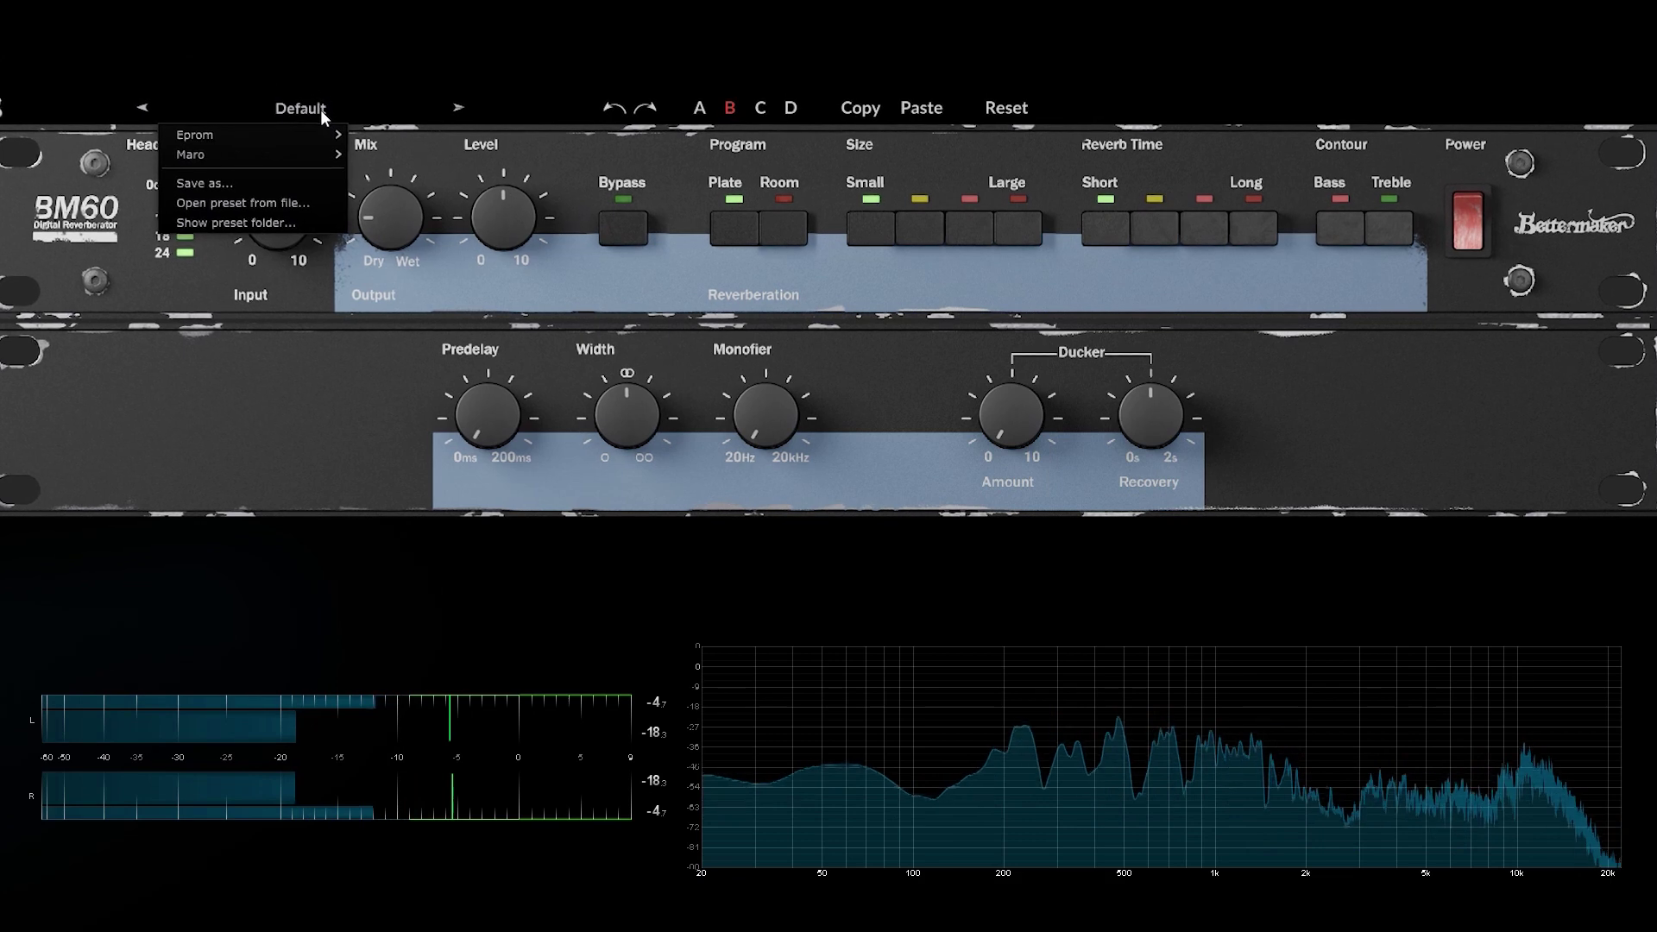
mouse_move(311, 155)
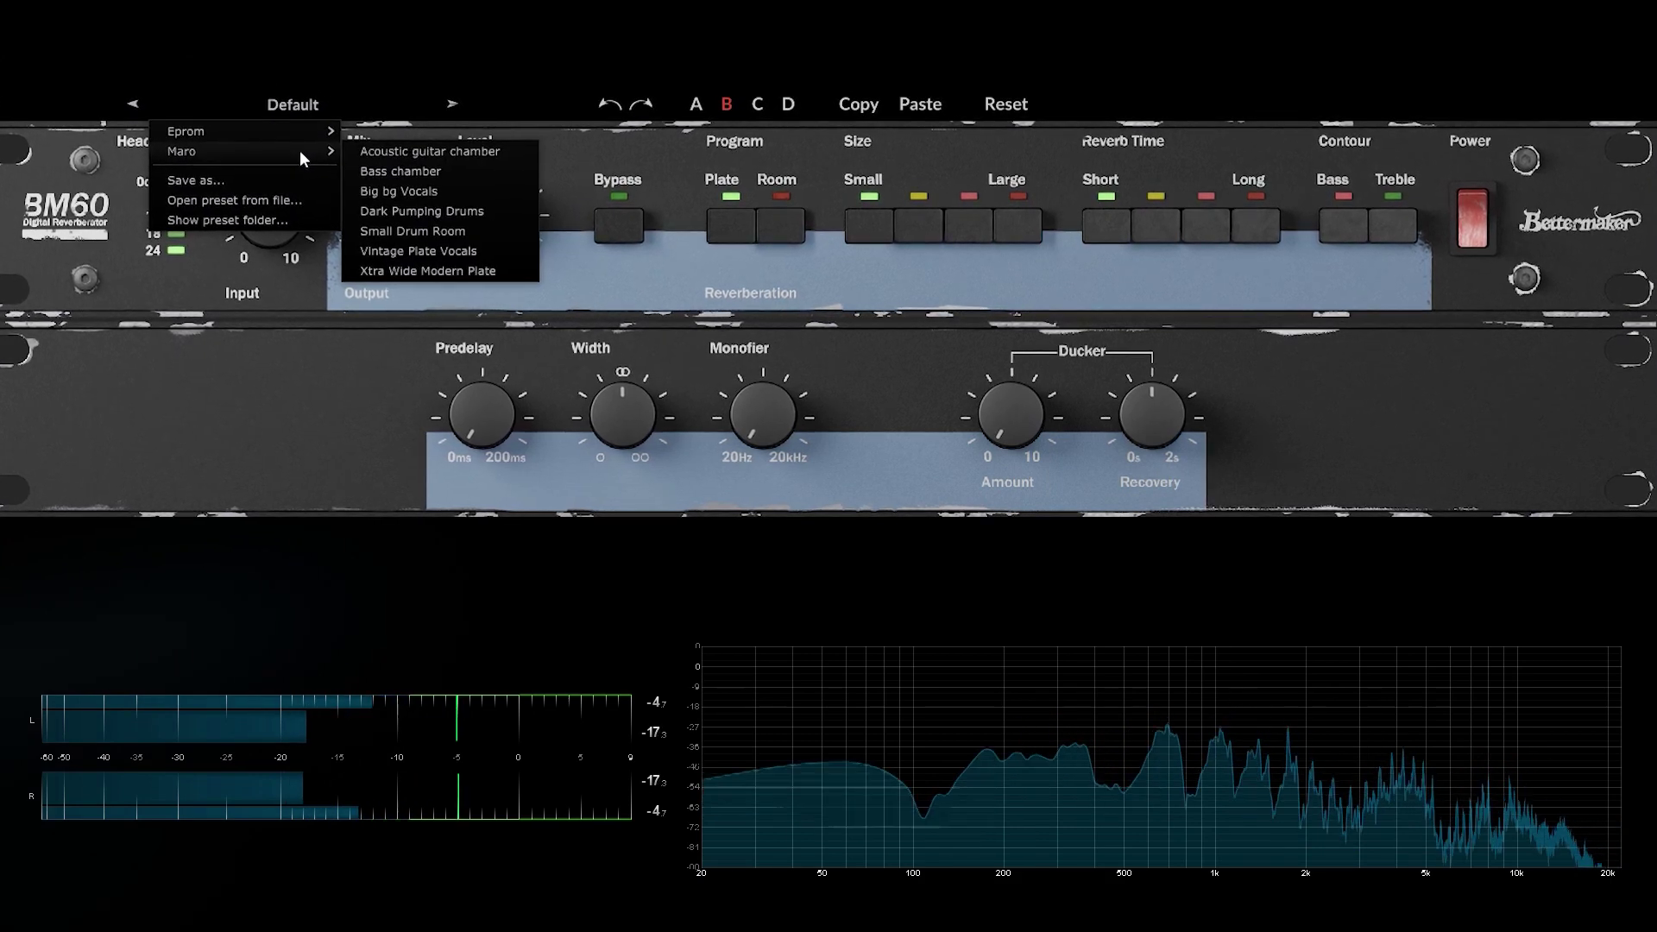
click(380, 248)
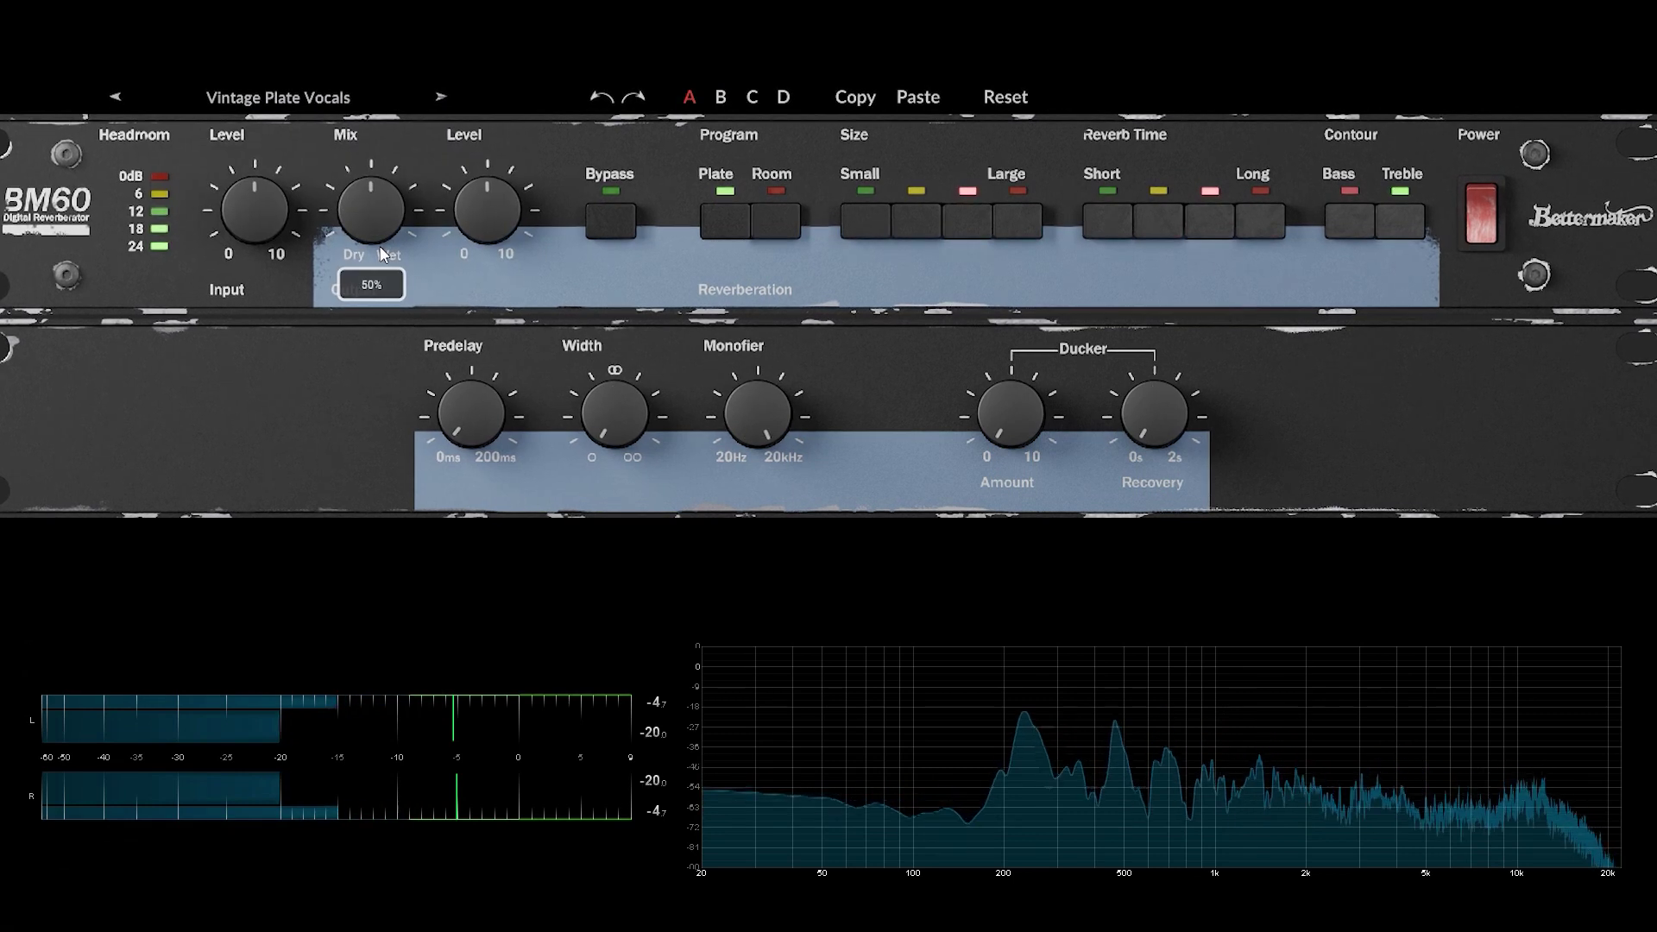
drag(384, 215, 377, 302)
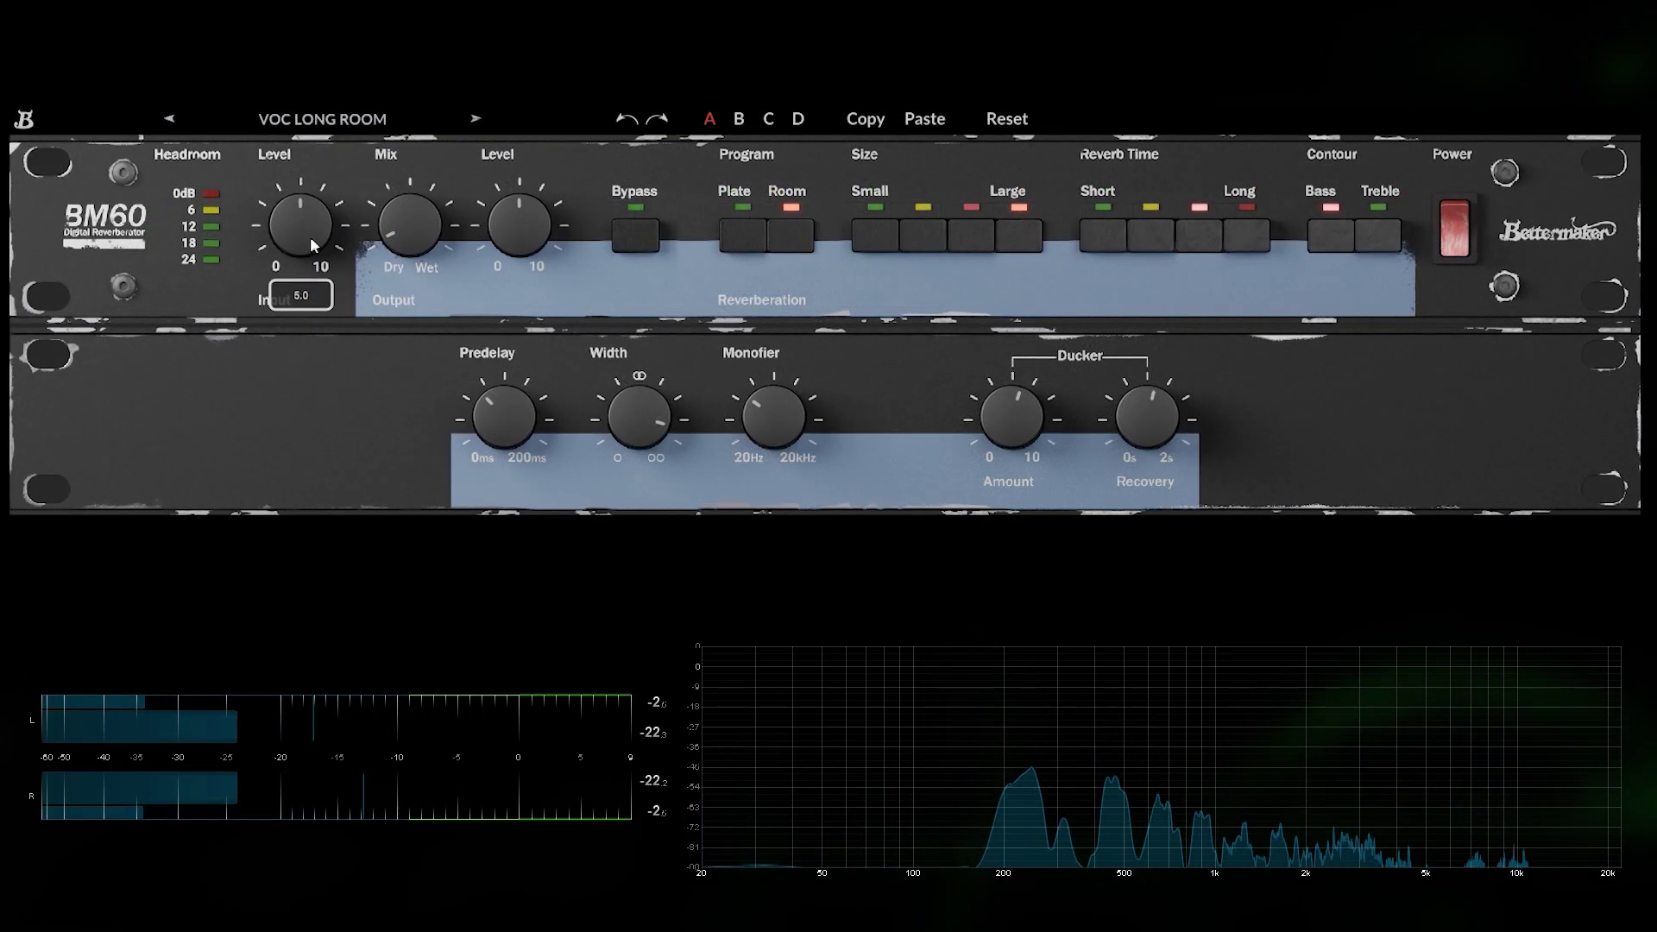
Fine-tune the output level and Mix of the VOC LONG ROOM preset.
mouse_move(514, 211)
mouse_down()
mouse_move(504, 266)
mouse_move(500, 194)
mouse_up()
mouse_move(390, 222)
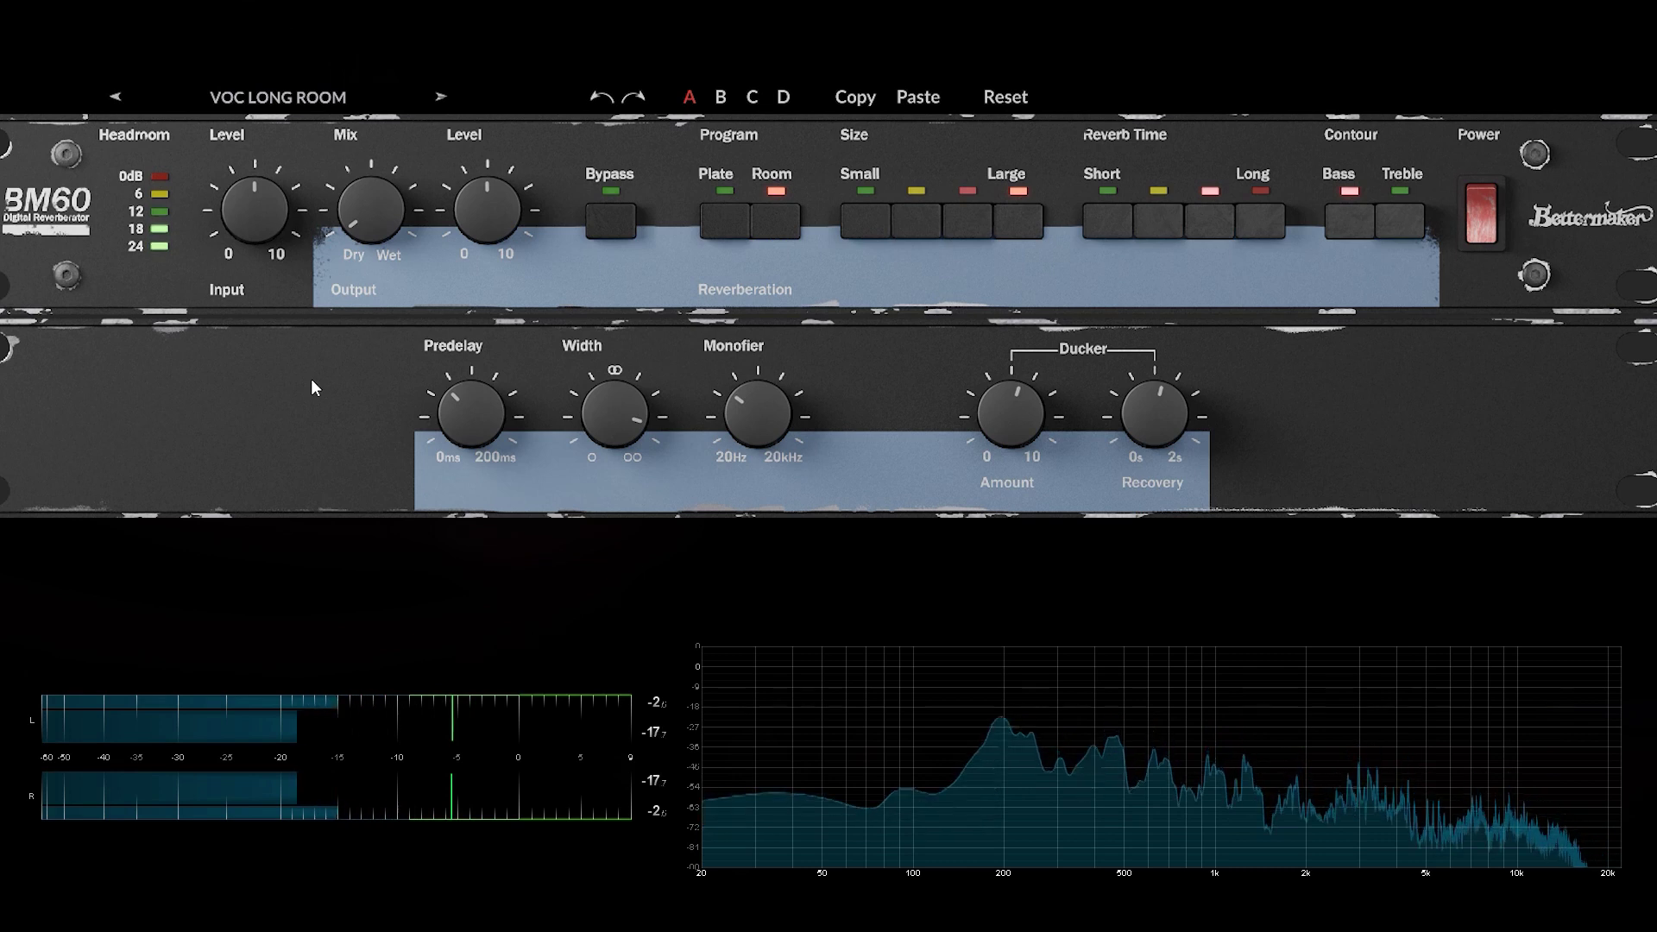
Audition the Eprom vocal presets LONG VOCAL PLATE and LUSH FEM VOX and compare the reverb against bypass.
click(306, 101)
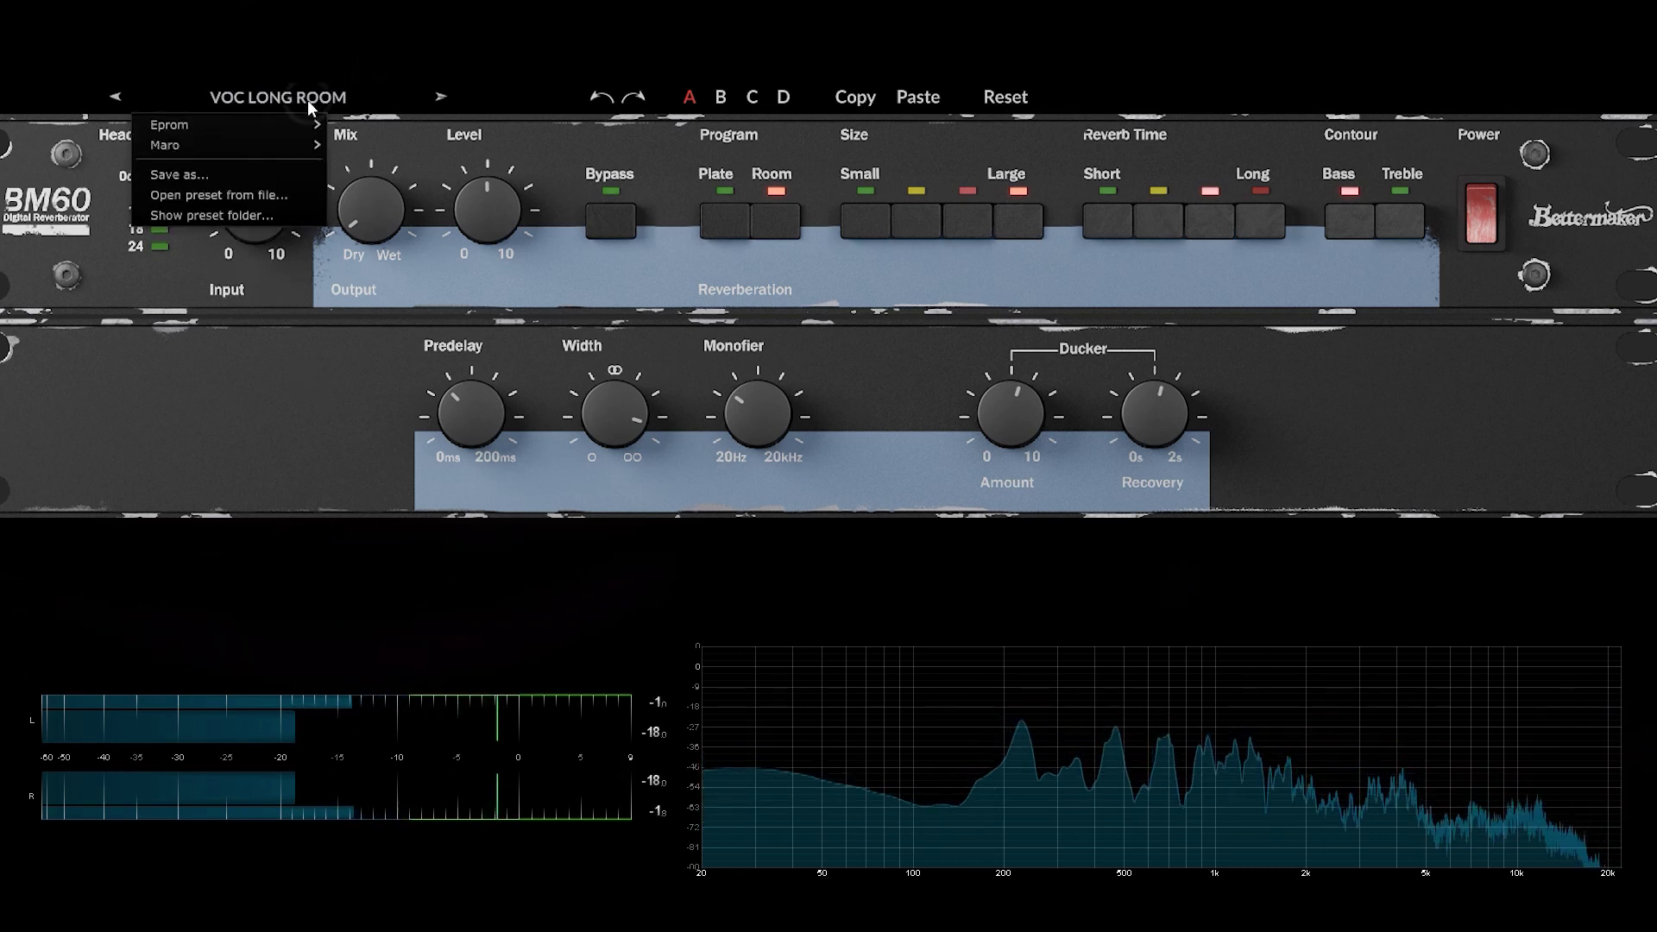
mouse_move(294, 126)
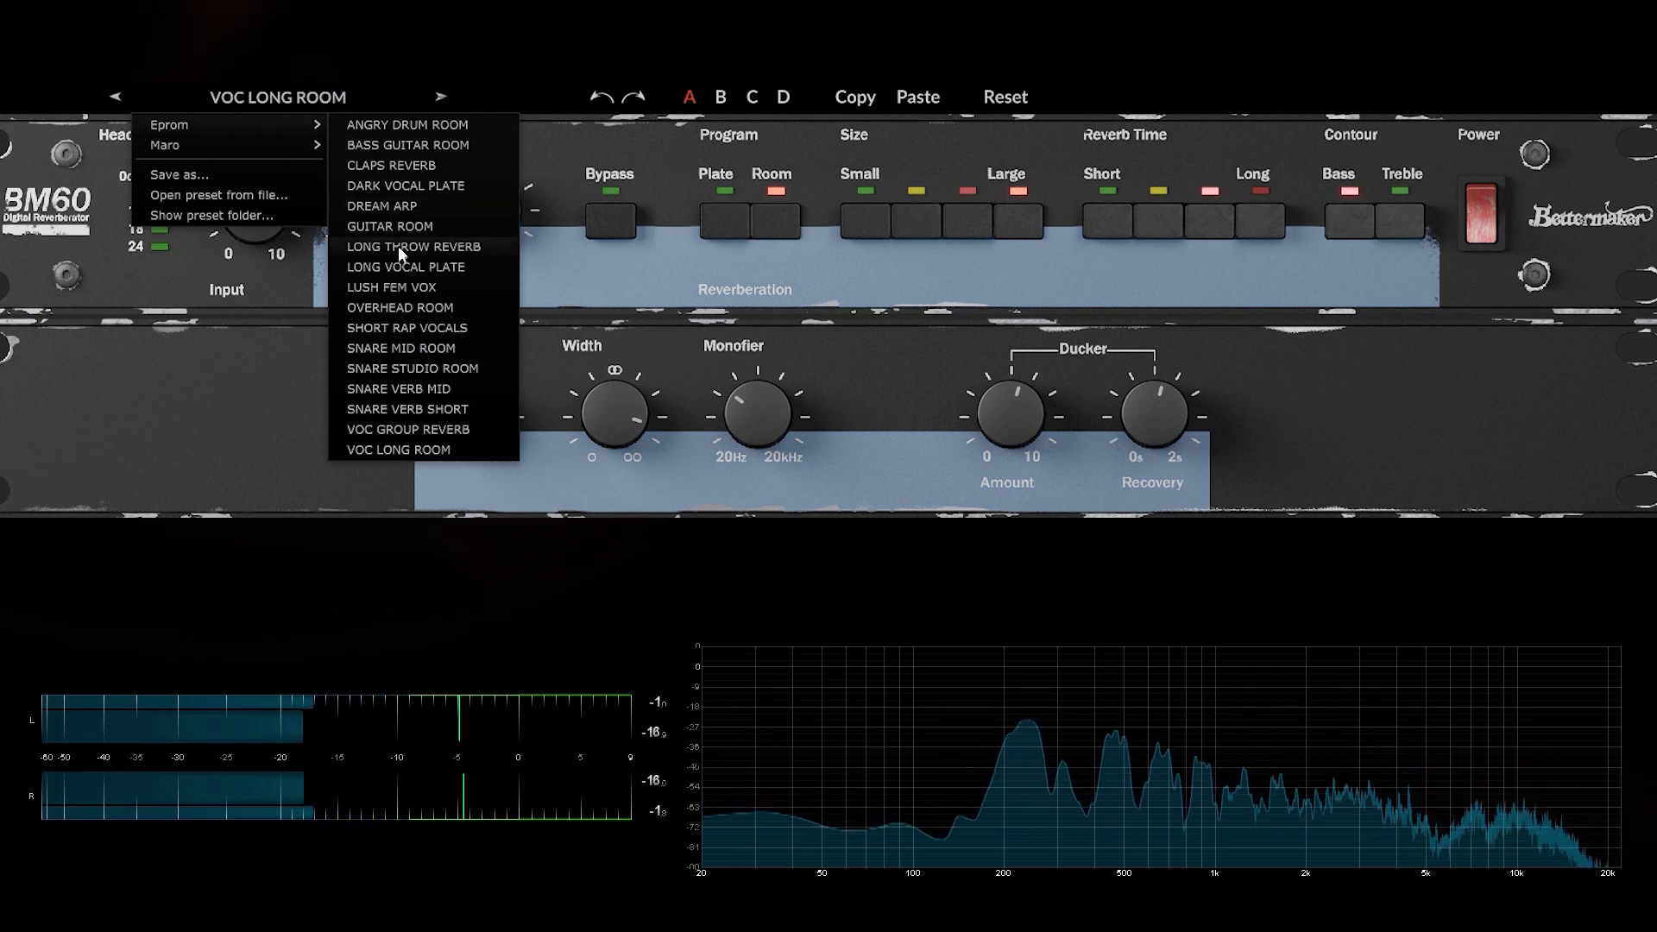
click(402, 265)
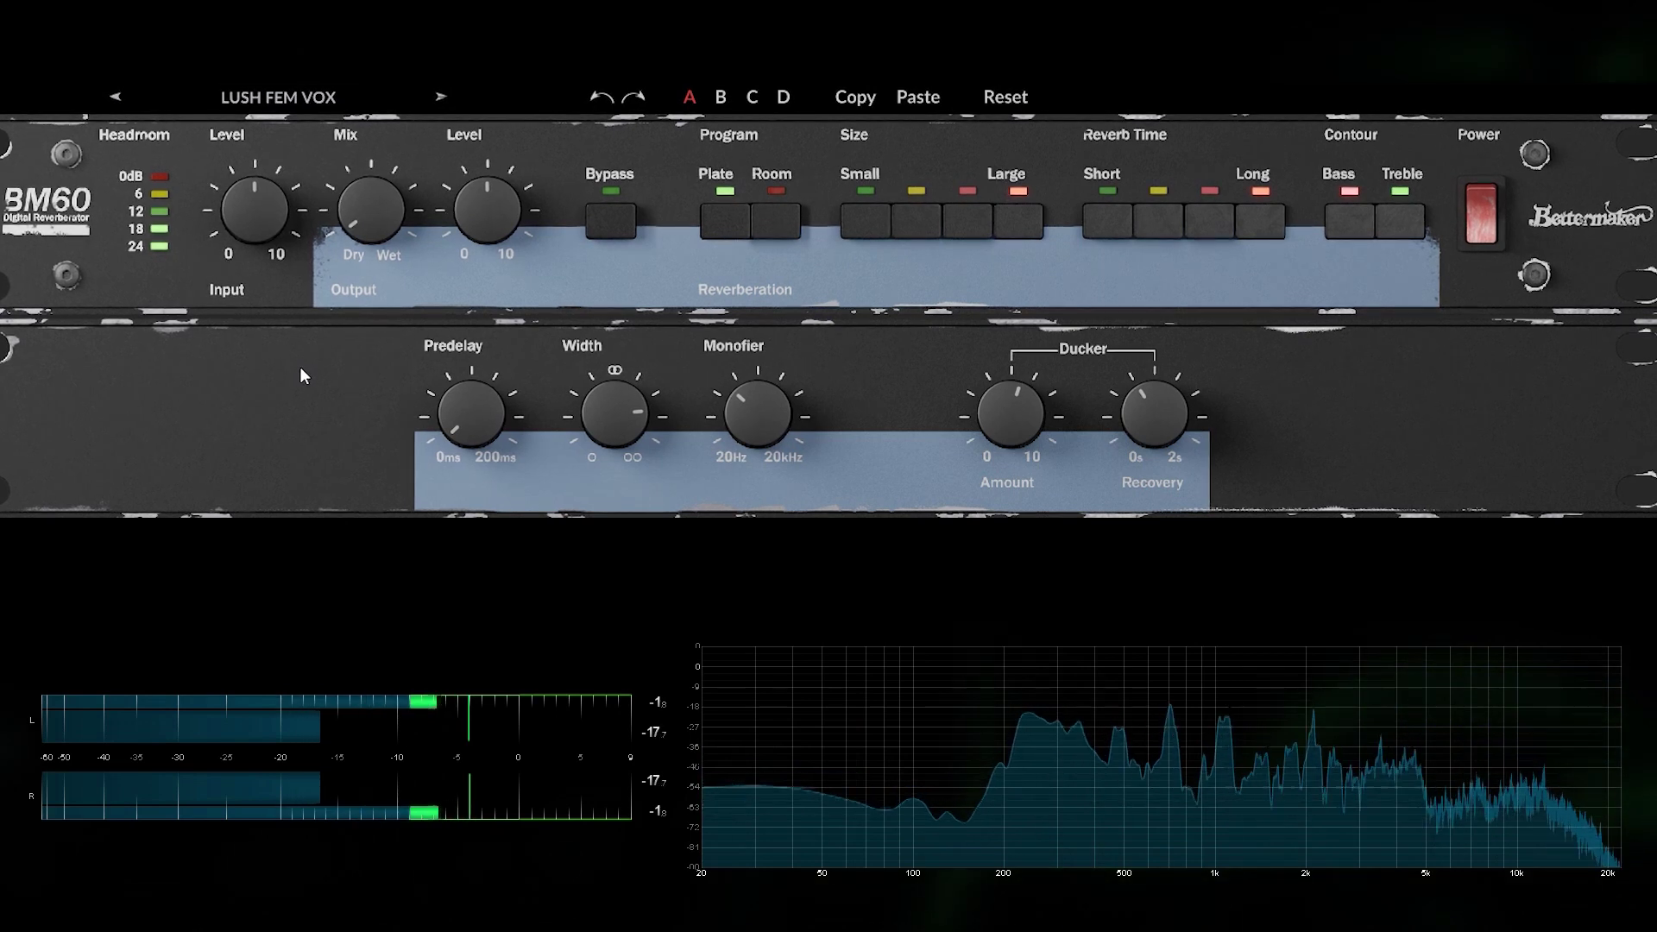
mouse_move(620, 392)
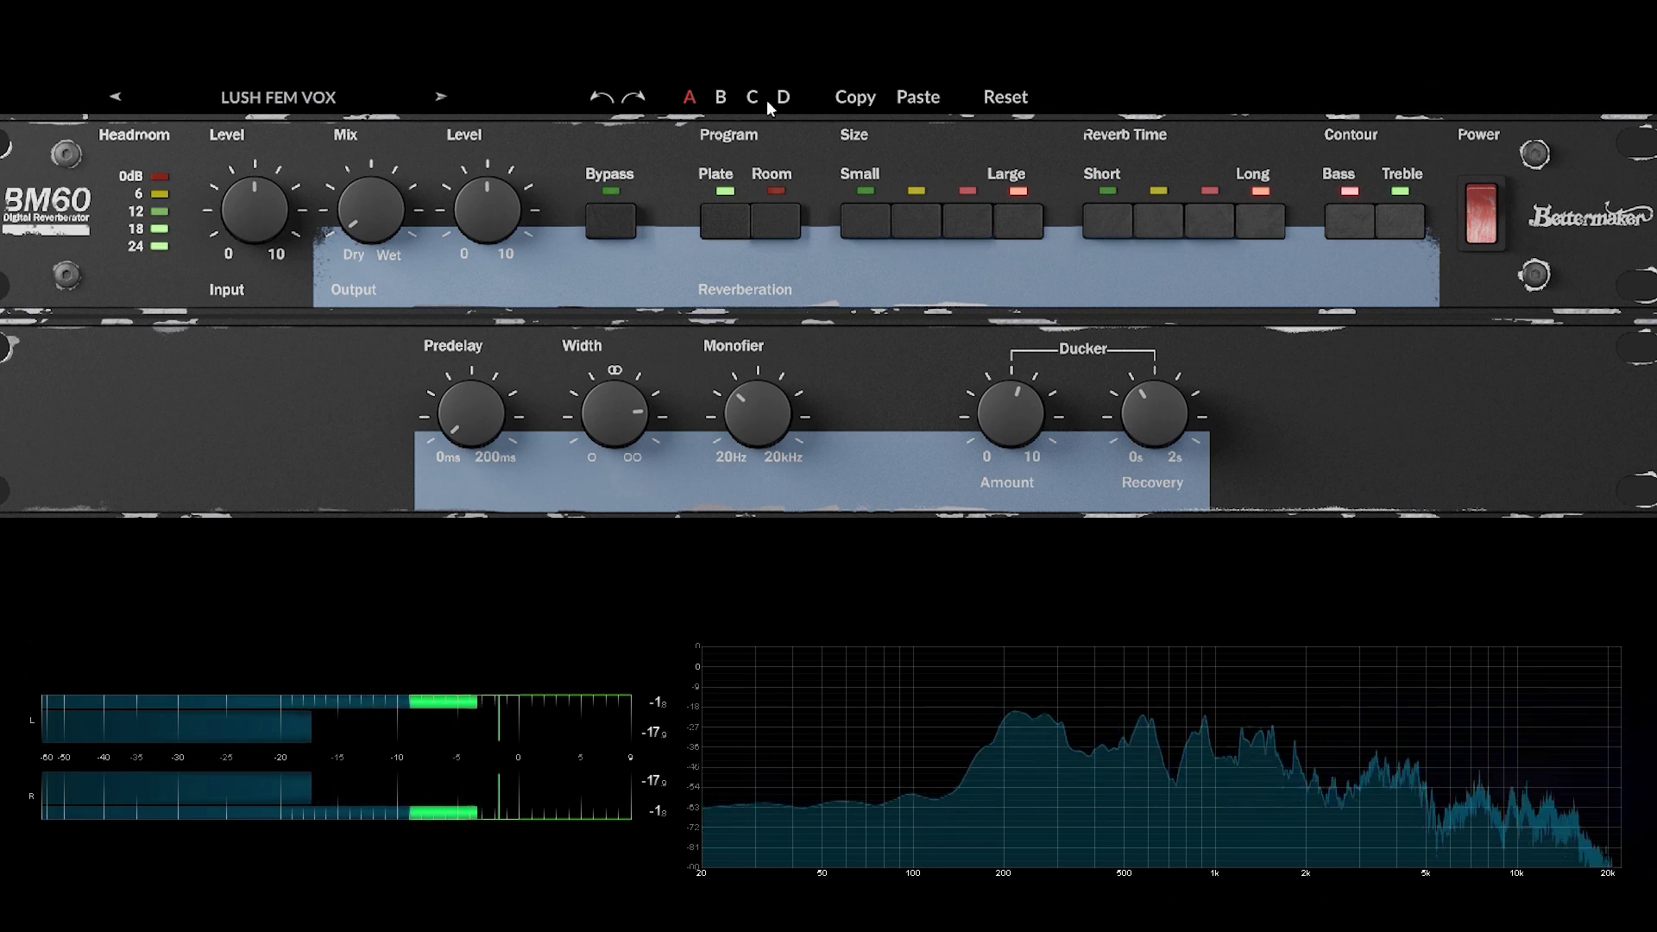
click(615, 222)
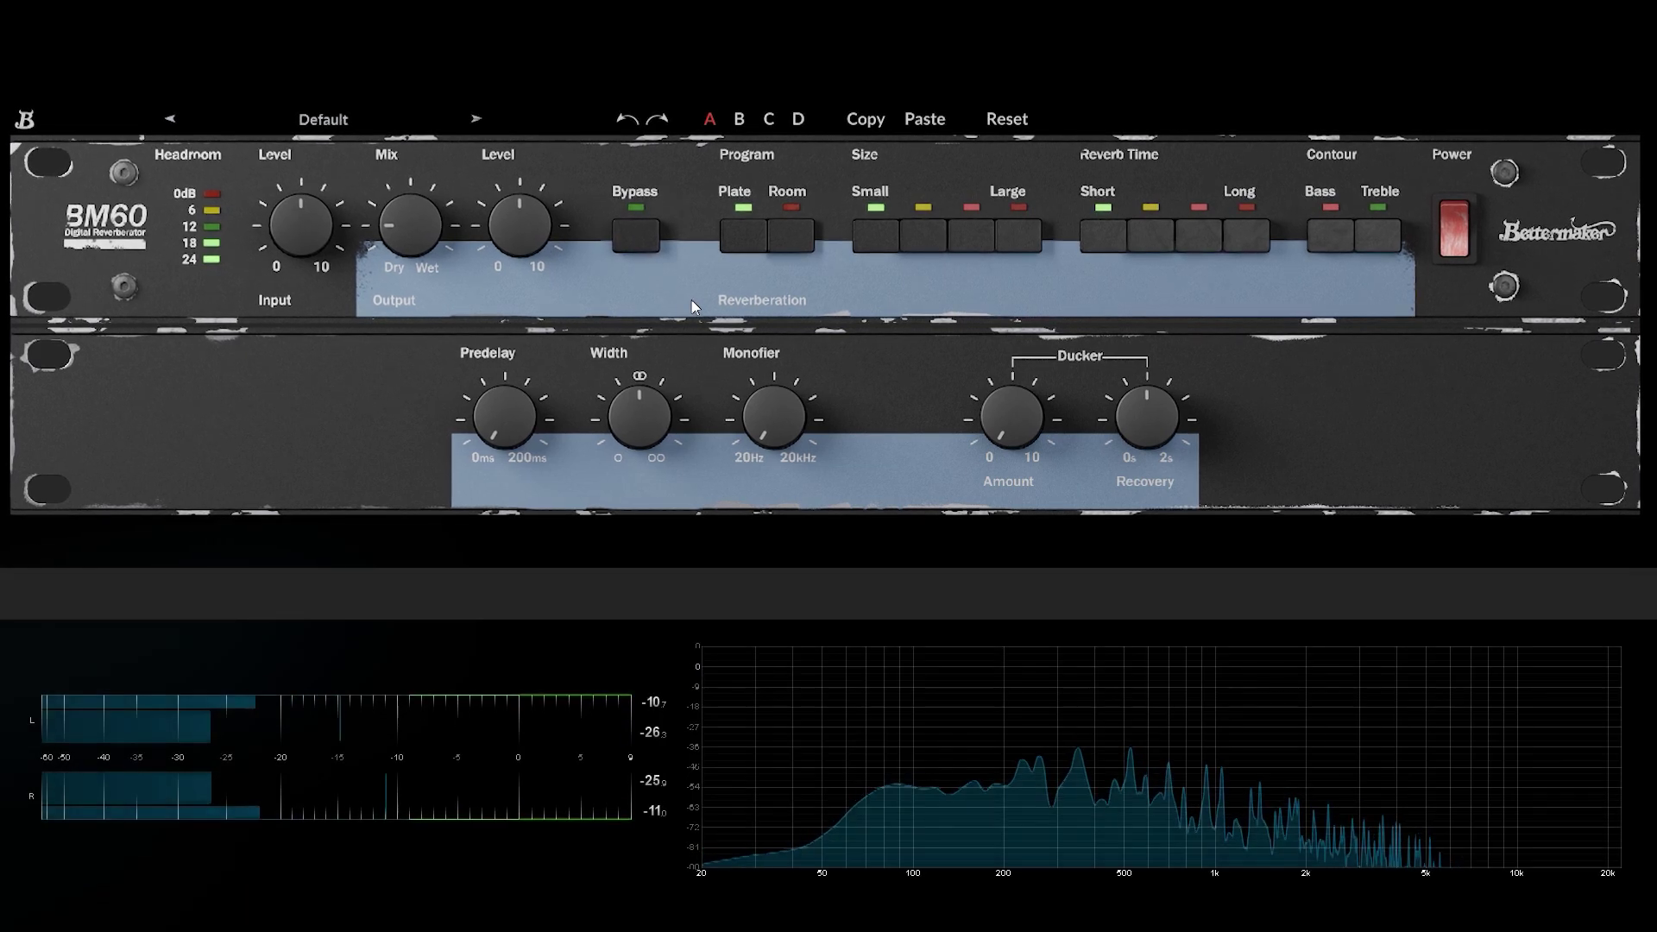
Raise the Mix to about 53% and set the reverb size to the second setting after trying Large and the third size.
drag(418, 246, 429, 185)
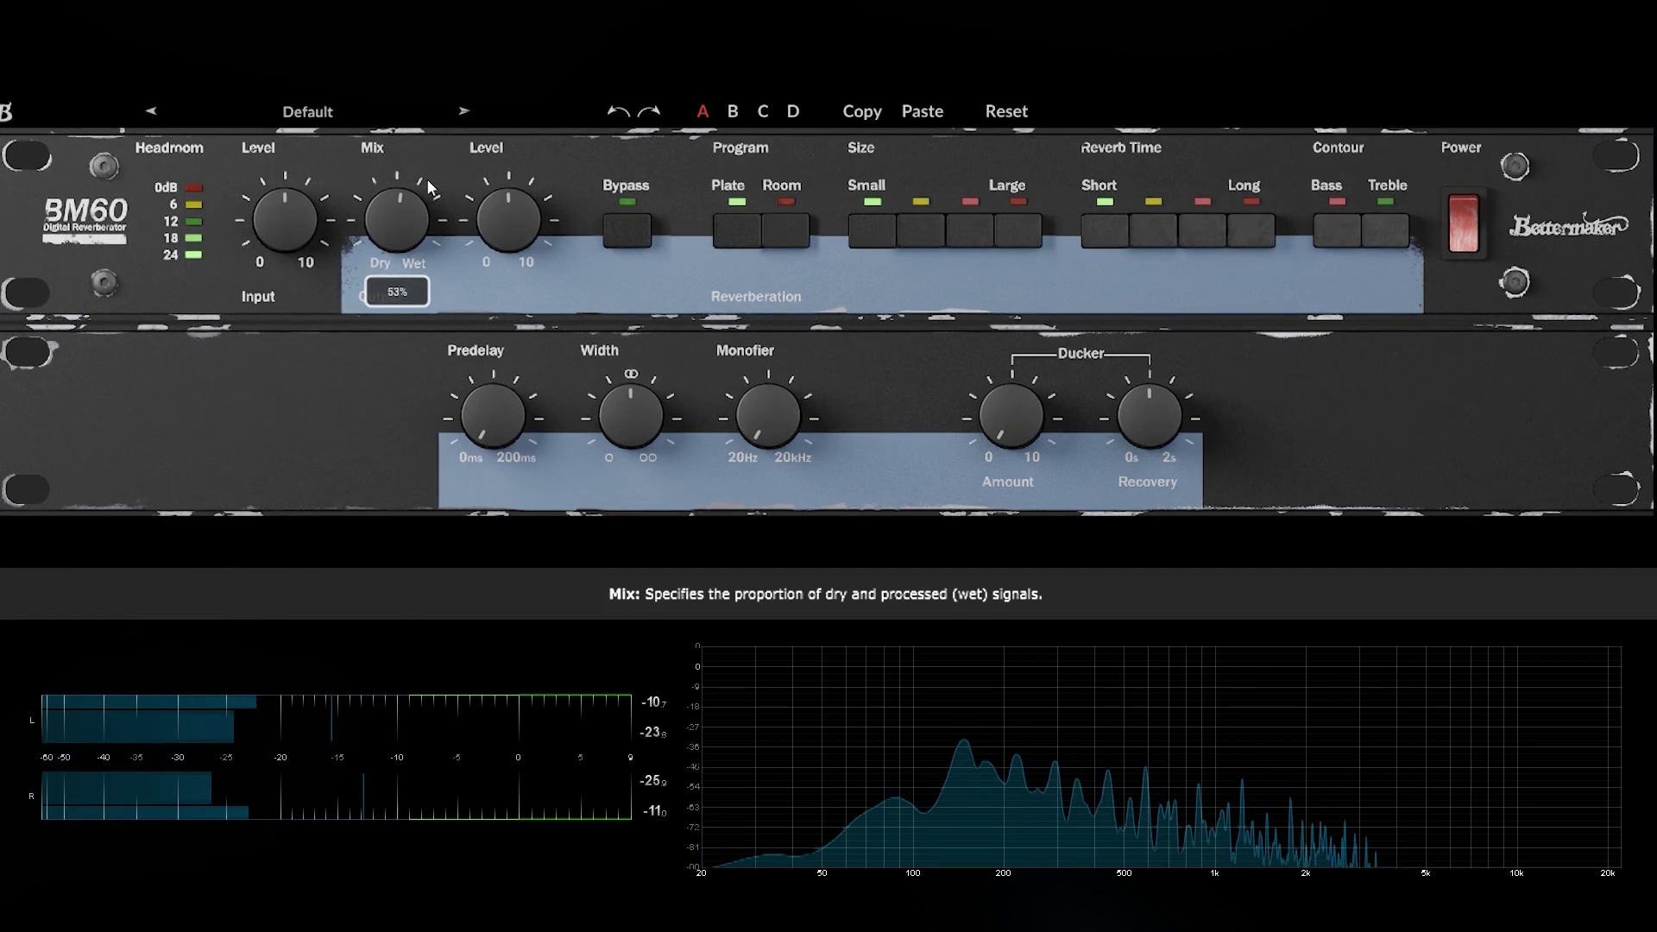
click(1007, 239)
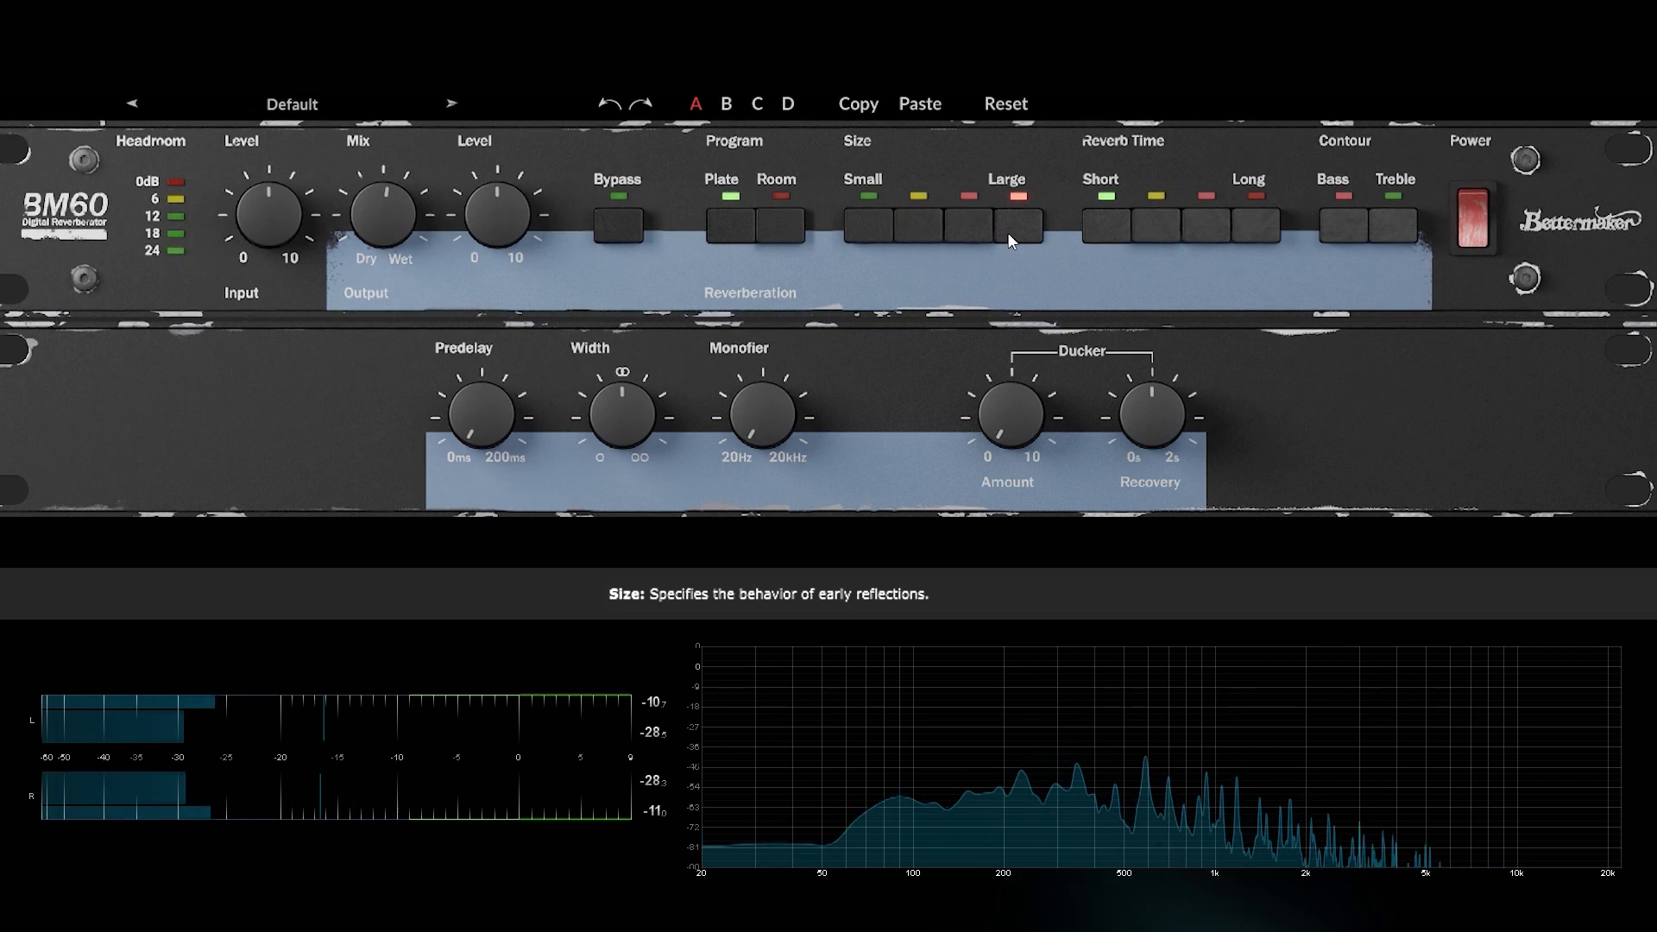
click(973, 229)
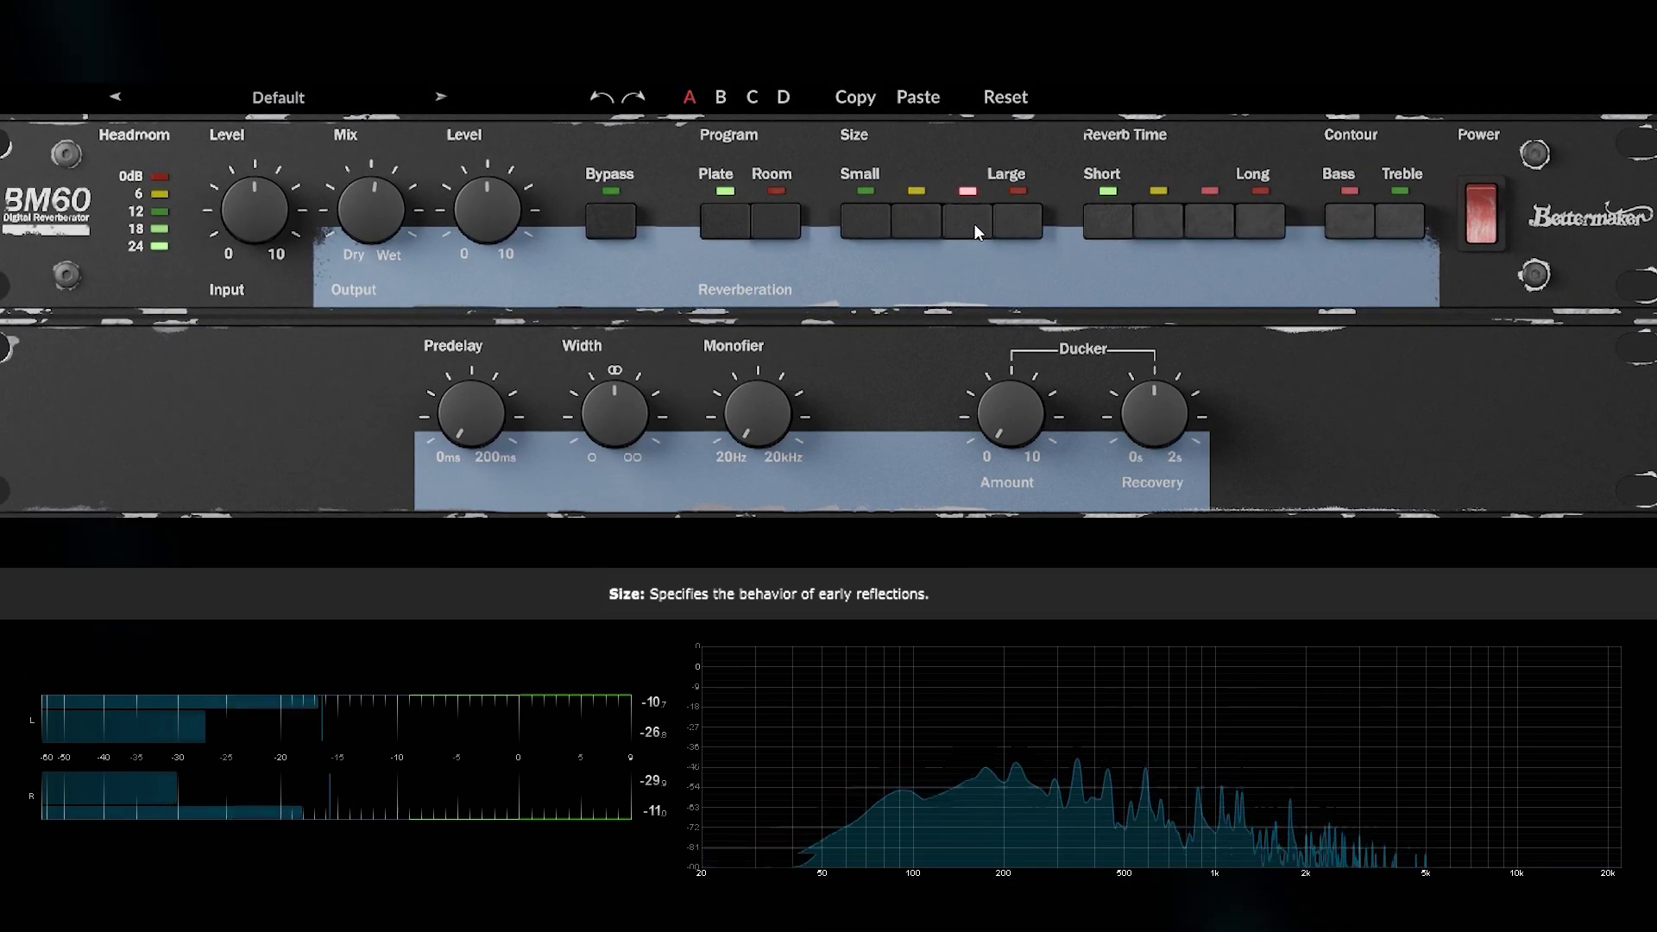
click(925, 223)
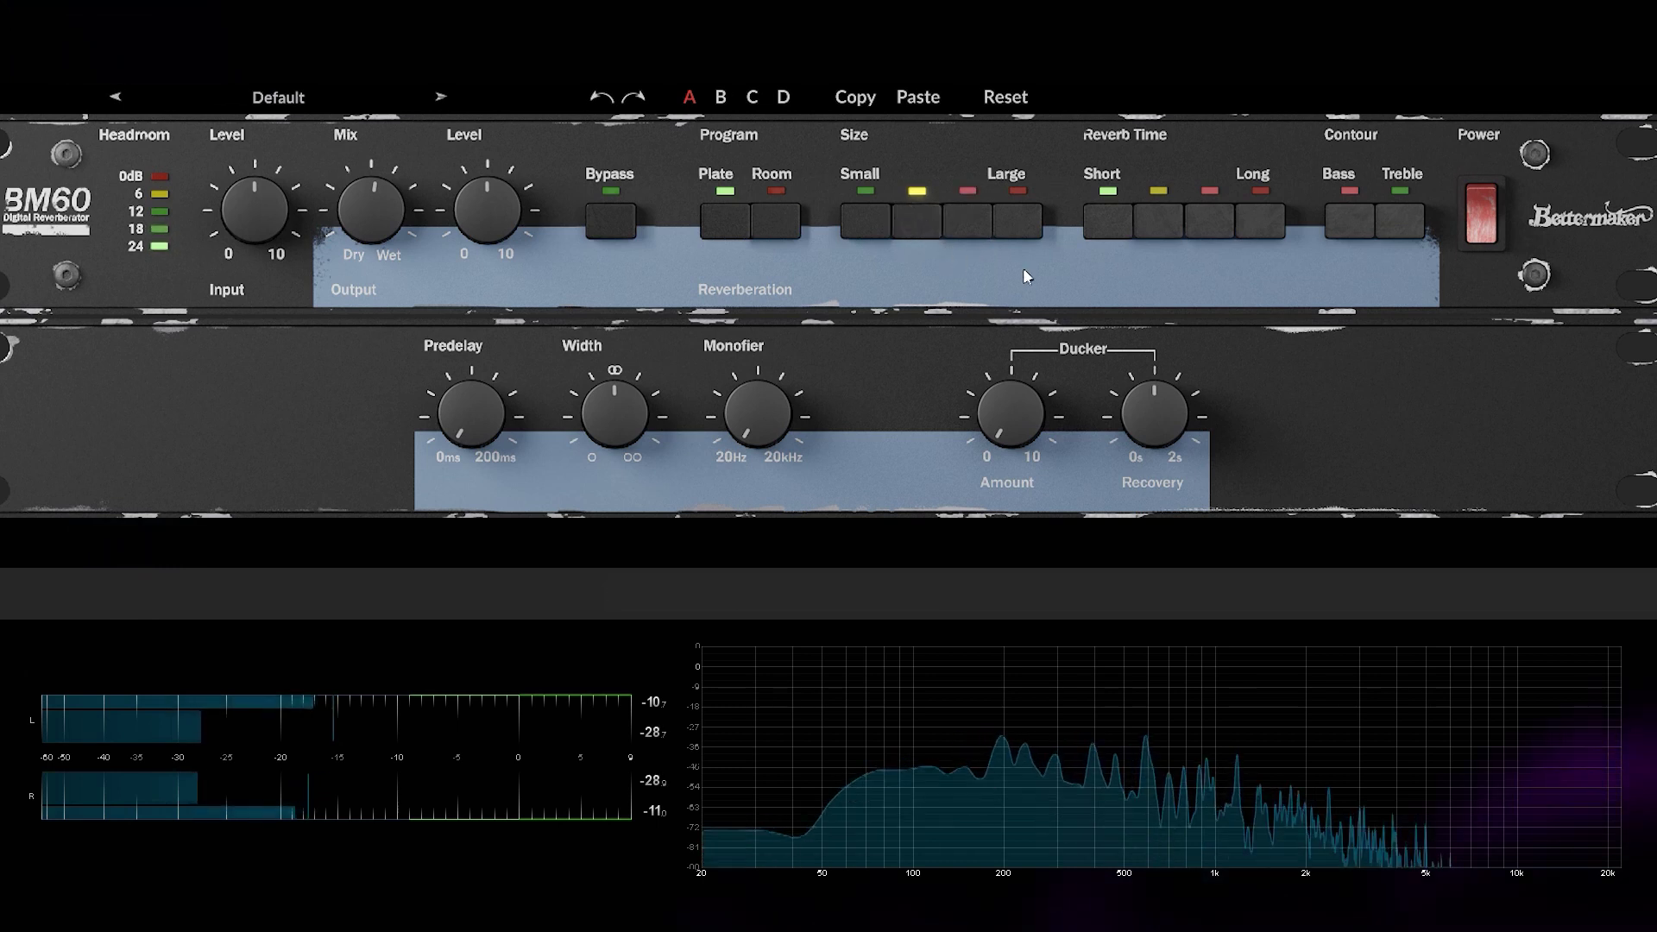
Set the reverb time to the third setting after trying Long.
click(1208, 225)
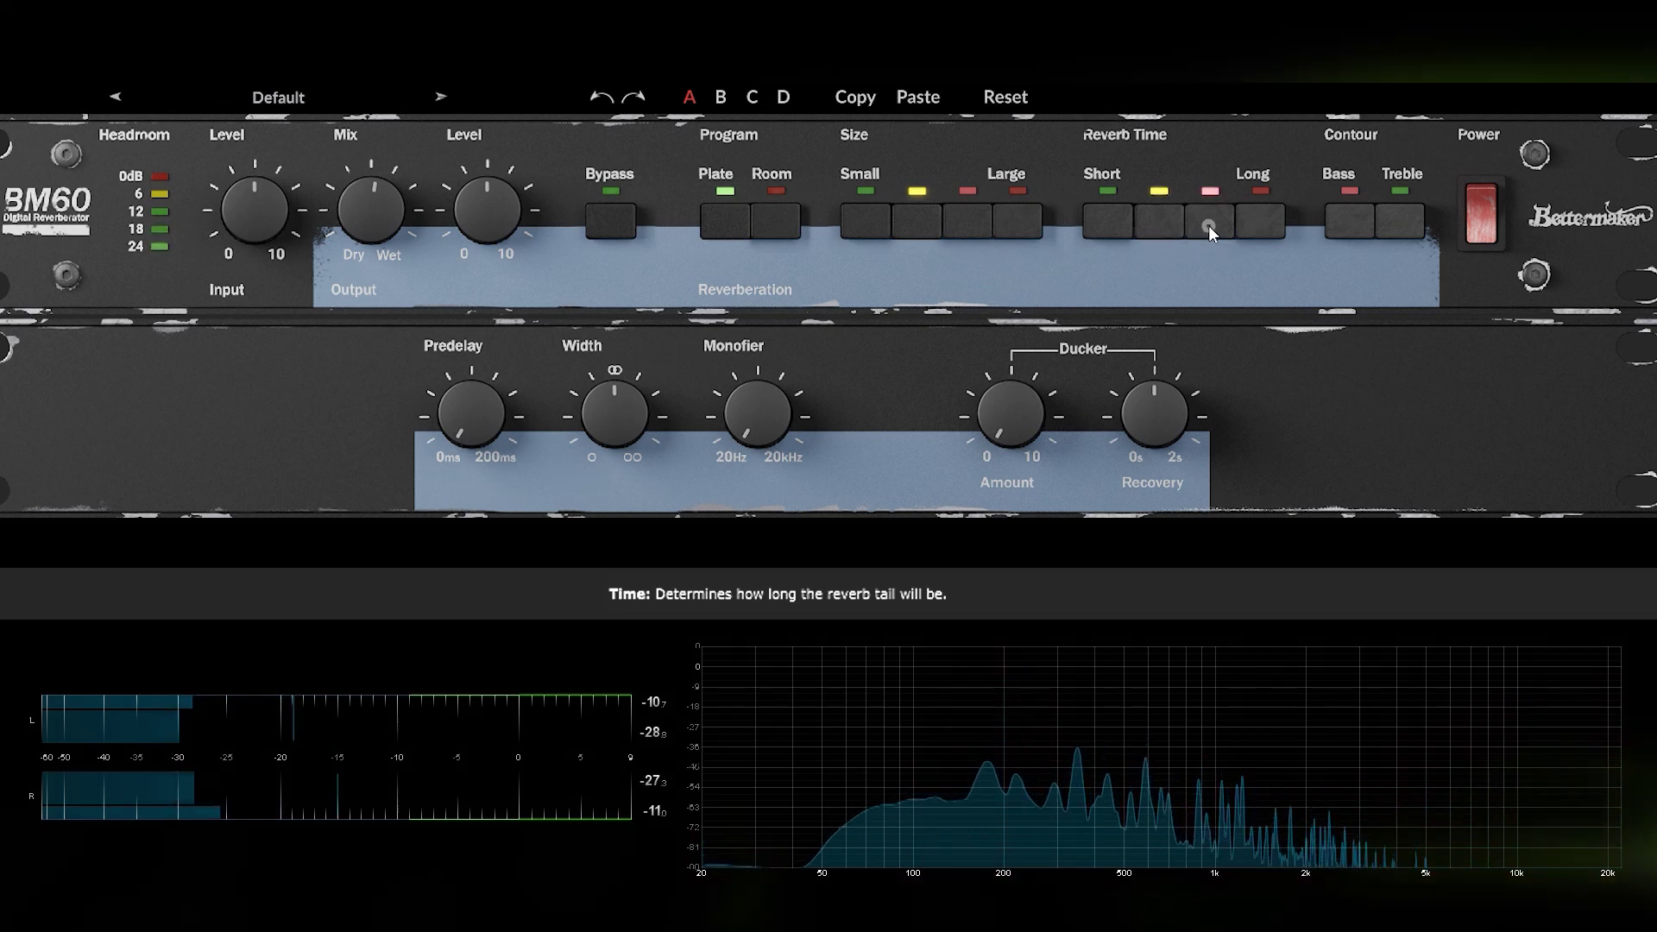
click(1264, 227)
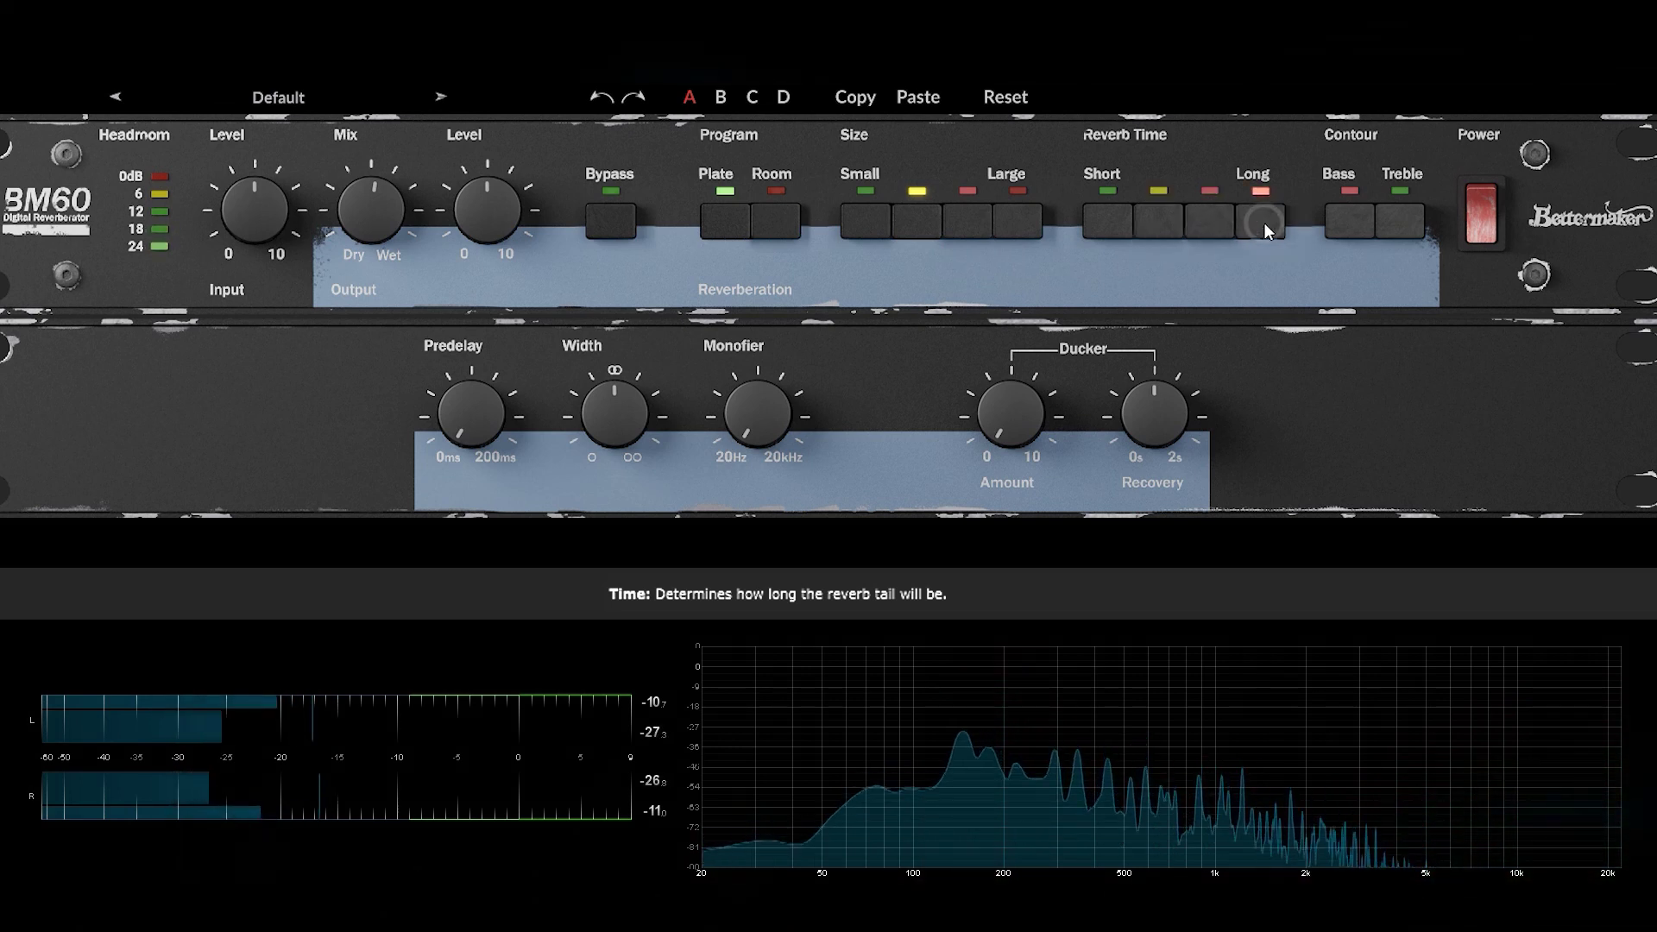
click(1201, 223)
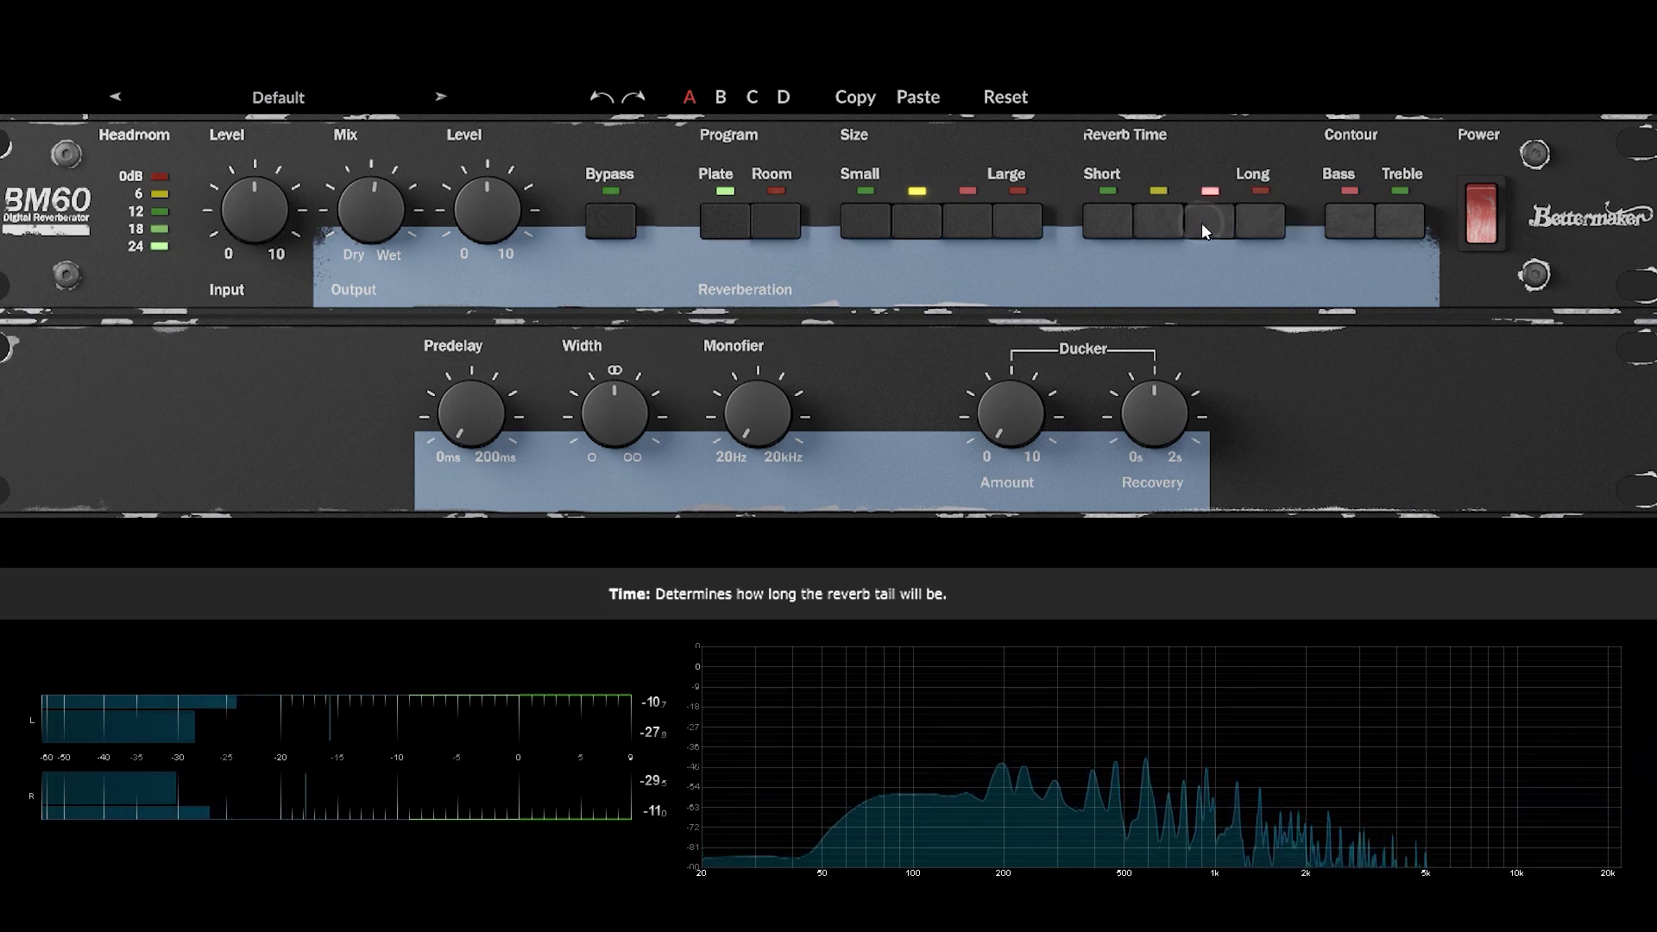
Audition the Bass and Treble contours on the reverb and switch both off again.
click(1349, 222)
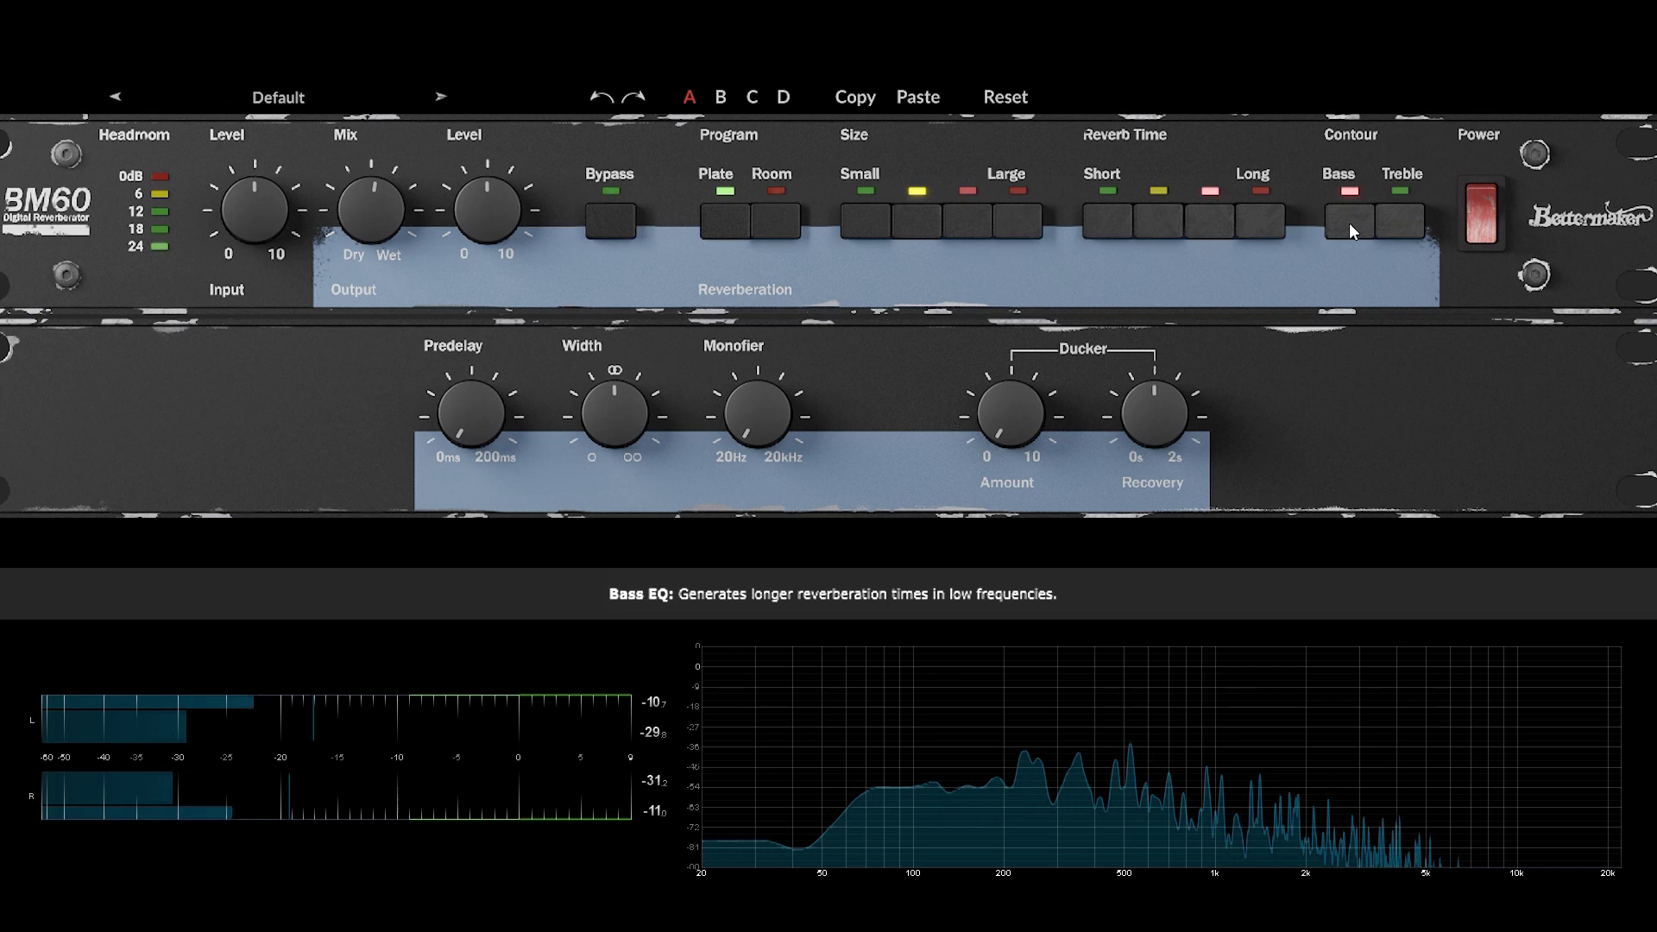
click(1395, 221)
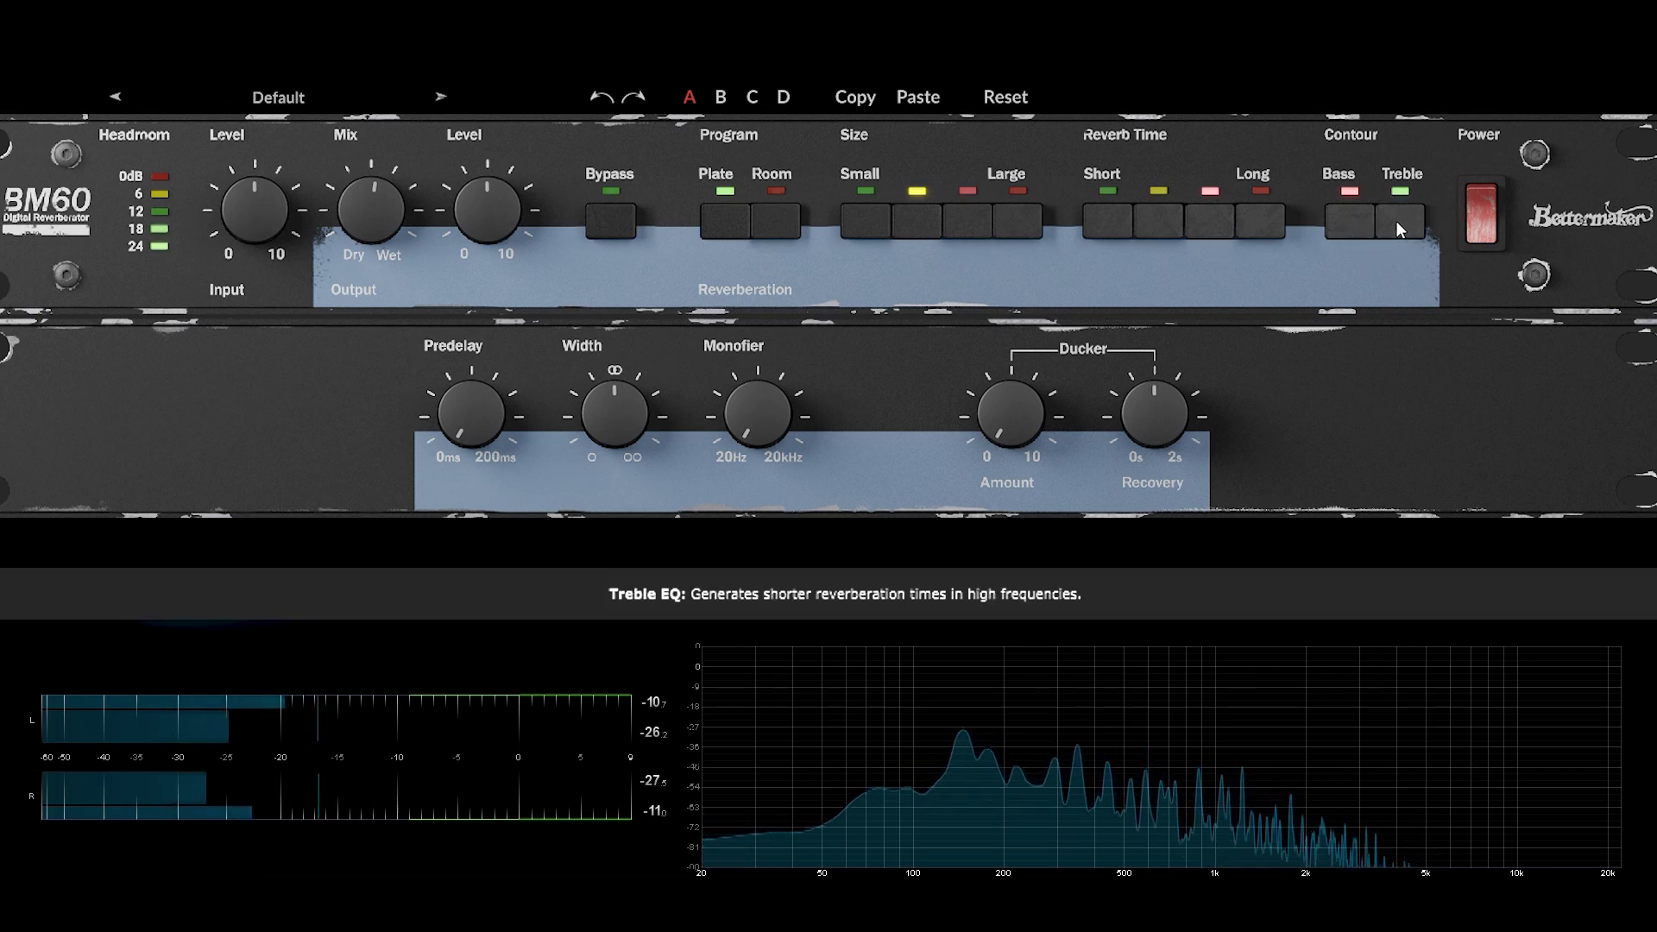
click(1358, 223)
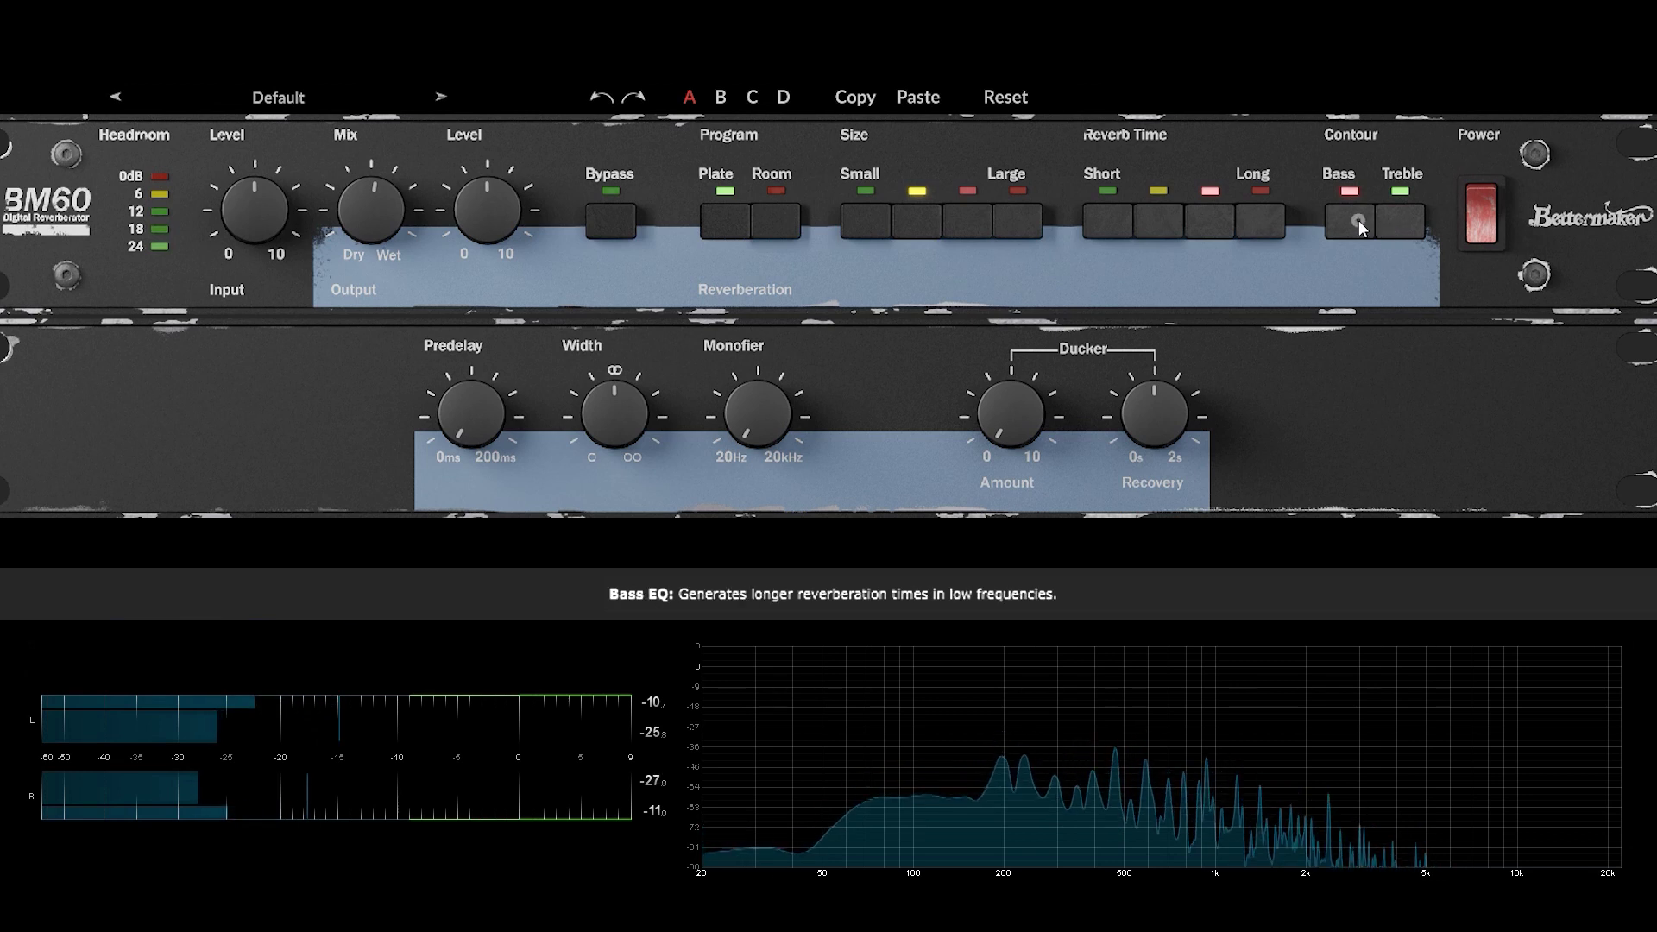
click(1389, 223)
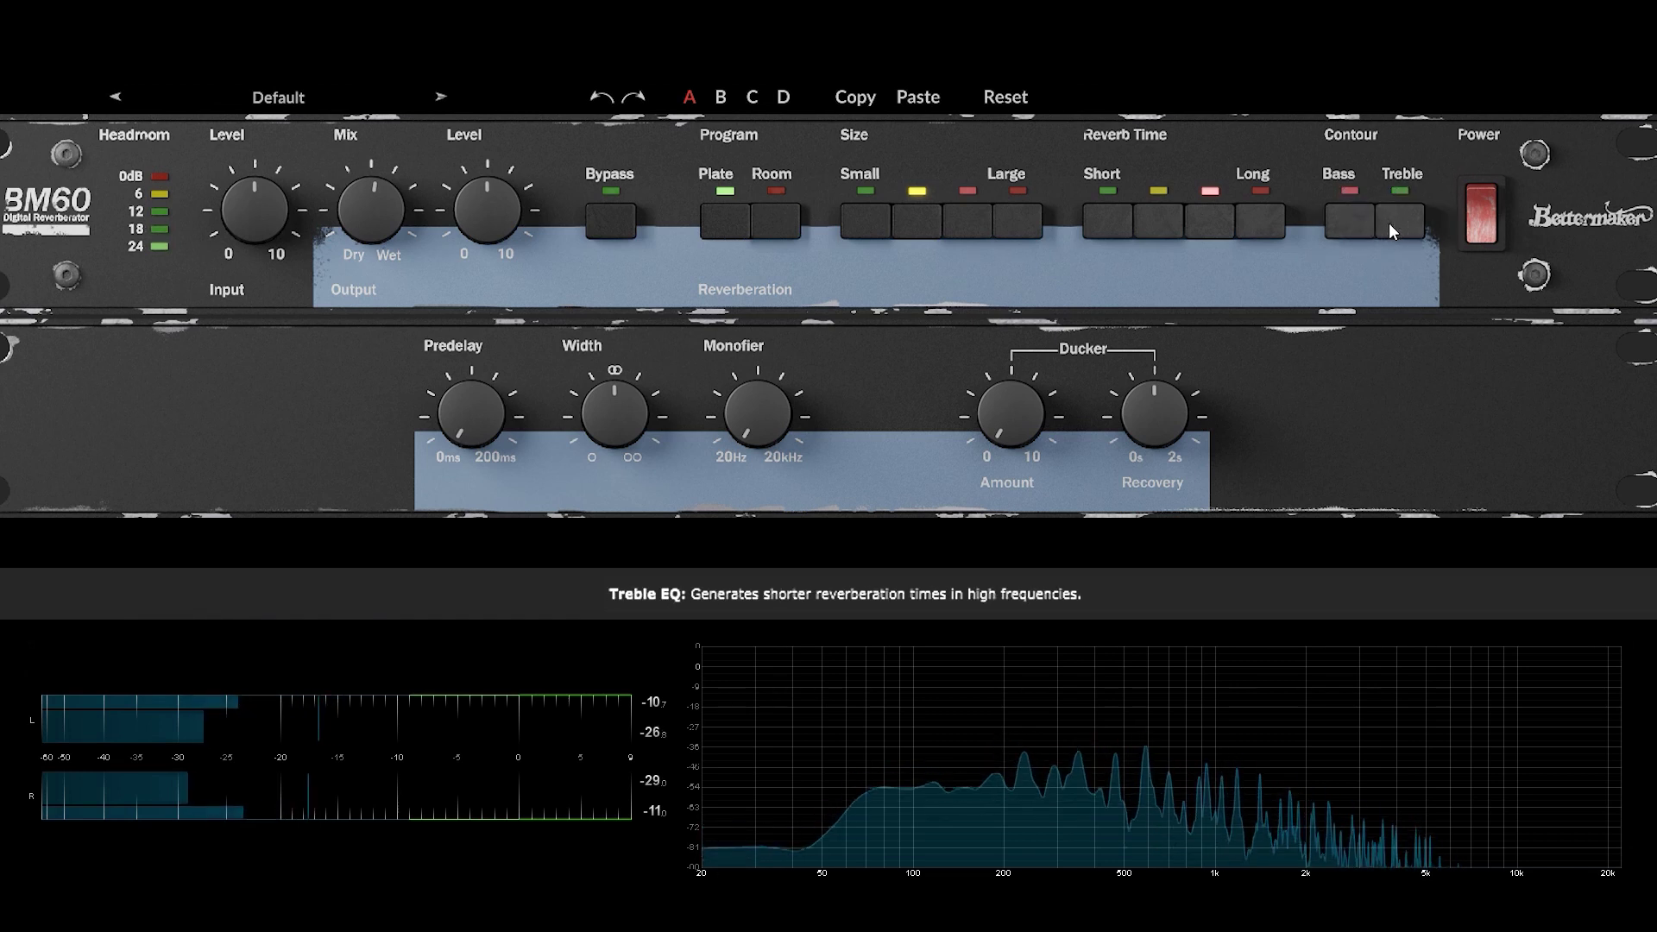
Raise the Ducker Amount to roughly a third of its range and shorten the Ducker Recovery well below 1 s.
drag(1009, 401, 1044, 382)
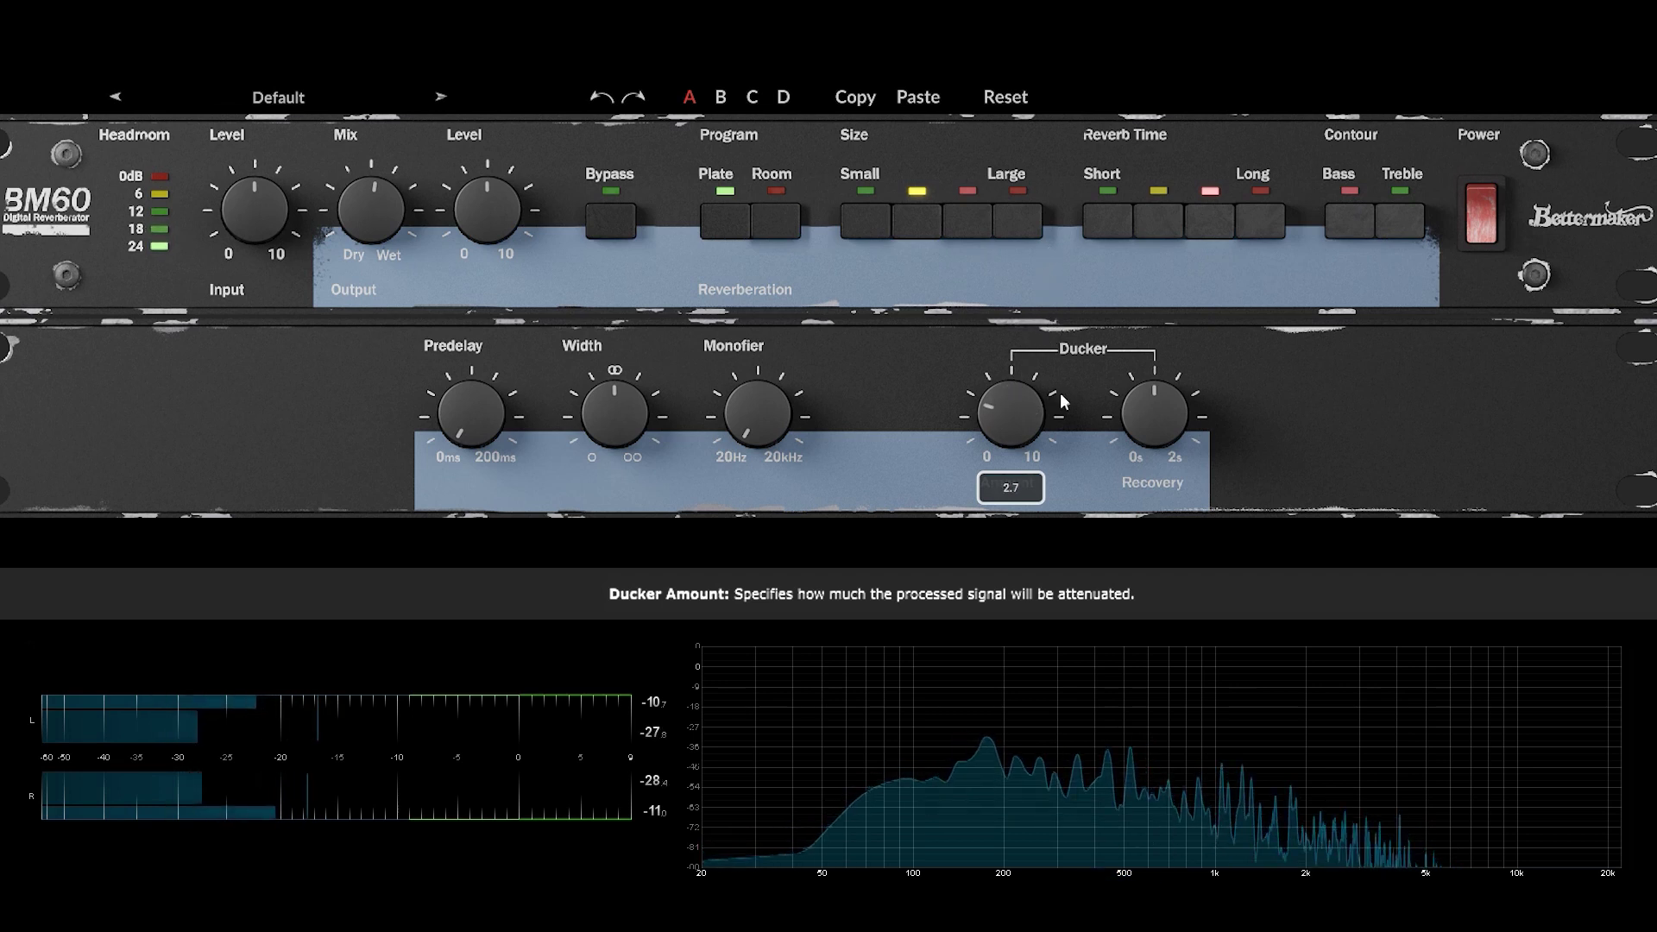
drag(1131, 488, 1139, 403)
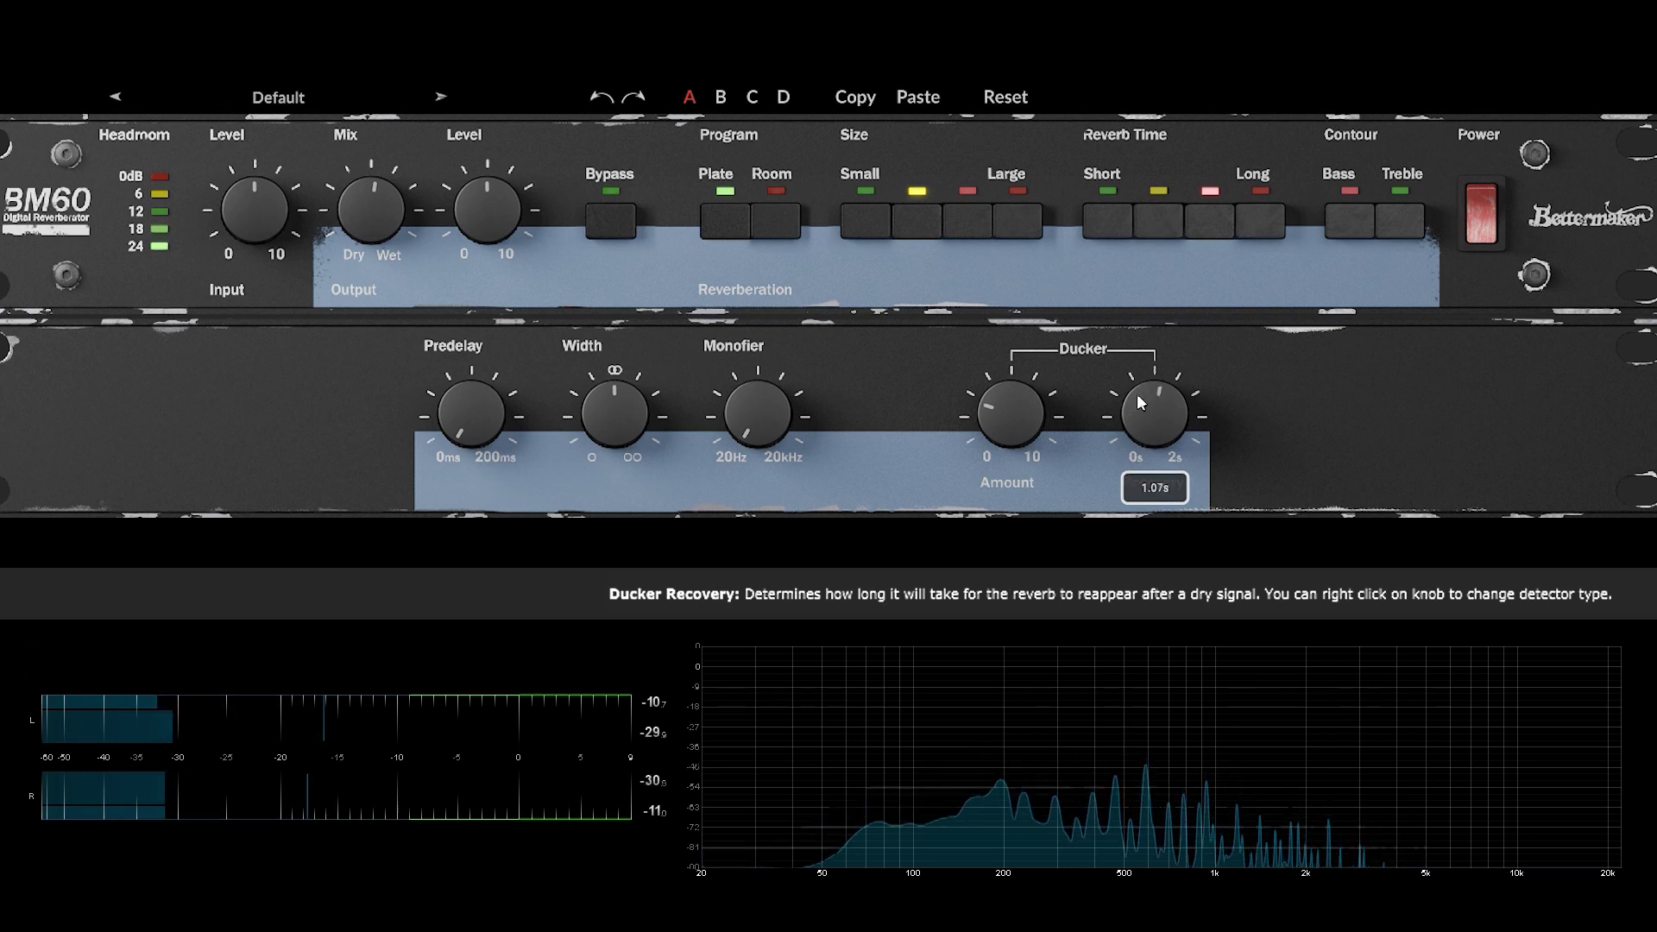
drag(1155, 336, 1119, 485)
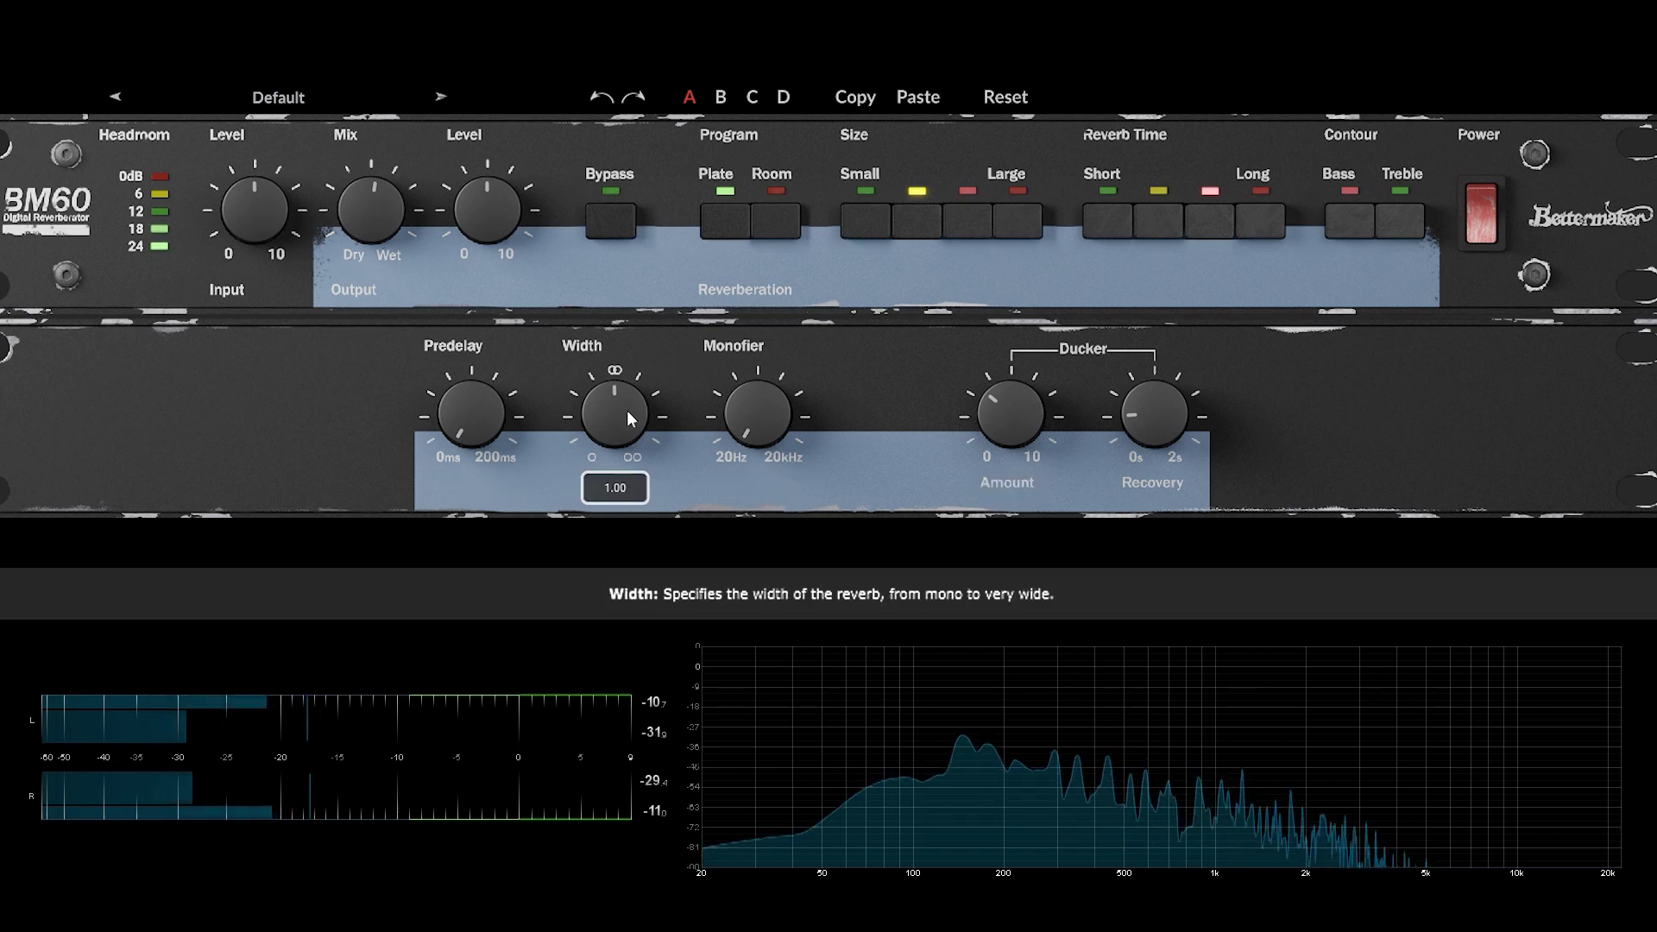
Widen the reverb well beyond a Width of 1.00 and set the Monofier to about 142 Hz.
mouse_move(626, 411)
mouse_down()
mouse_move(651, 298)
mouse_move(638, 411)
mouse_up()
drag(634, 489, 633, 364)
drag(706, 429, 745, 372)
drag(757, 286, 736, 467)
scroll(739, 407, up, 4)
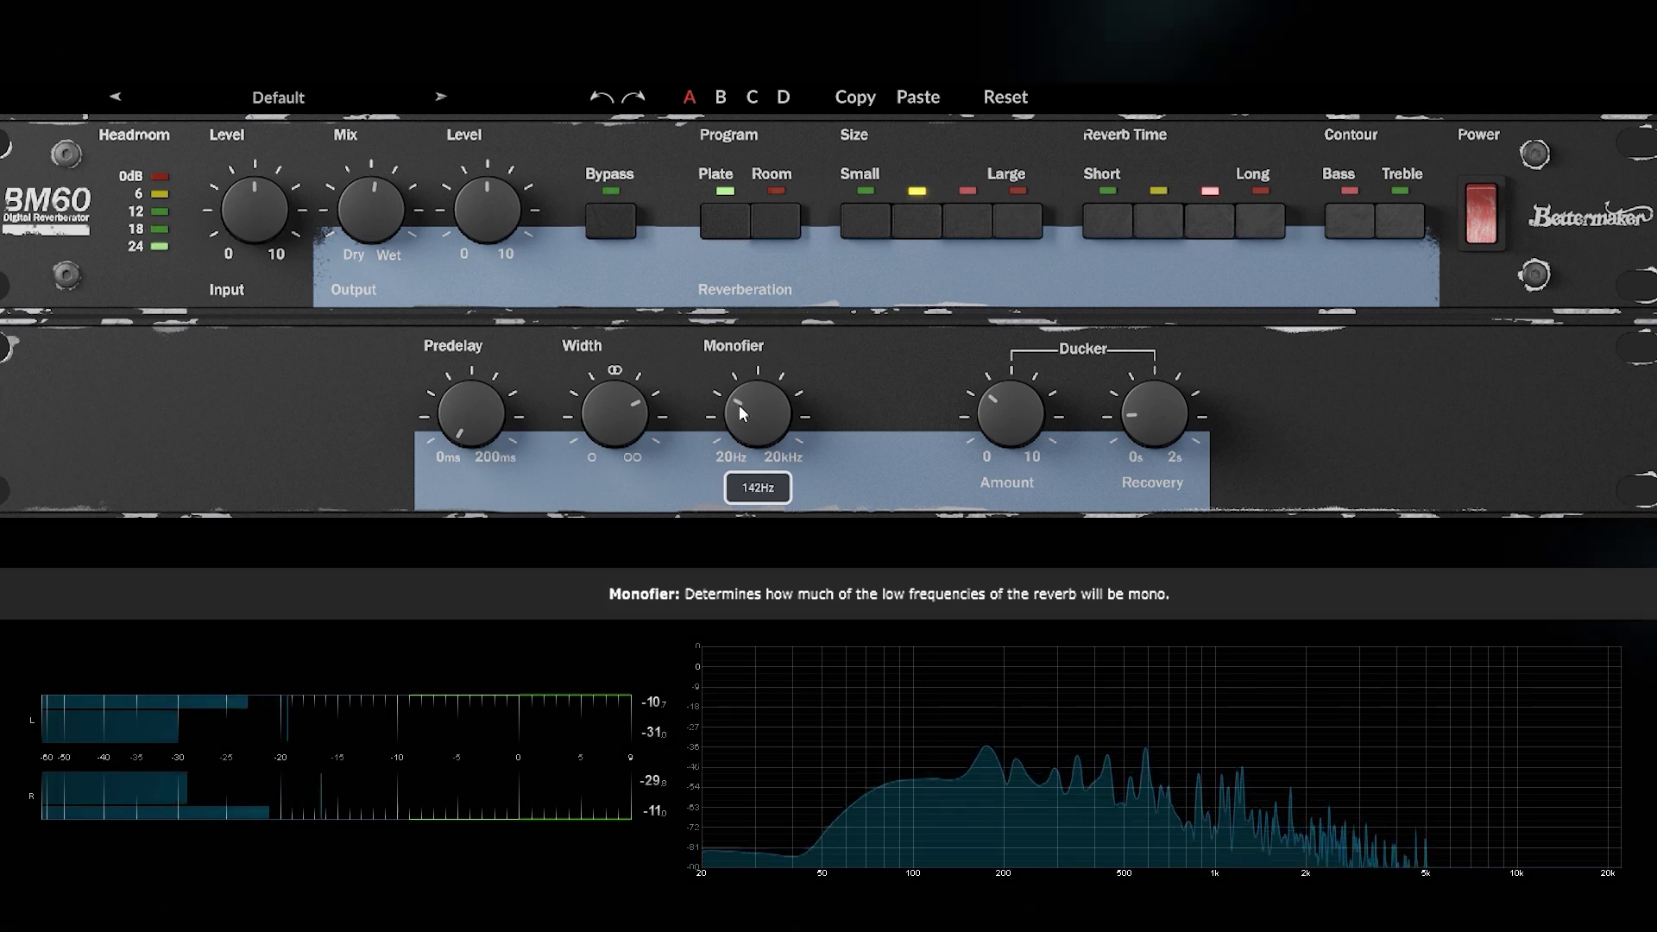
Add a short predelay of roughly a fifth of the range and lower the Mix to about 26% with the Treble contour on.
mouse_move(492, 422)
scroll(492, 420, up, 2)
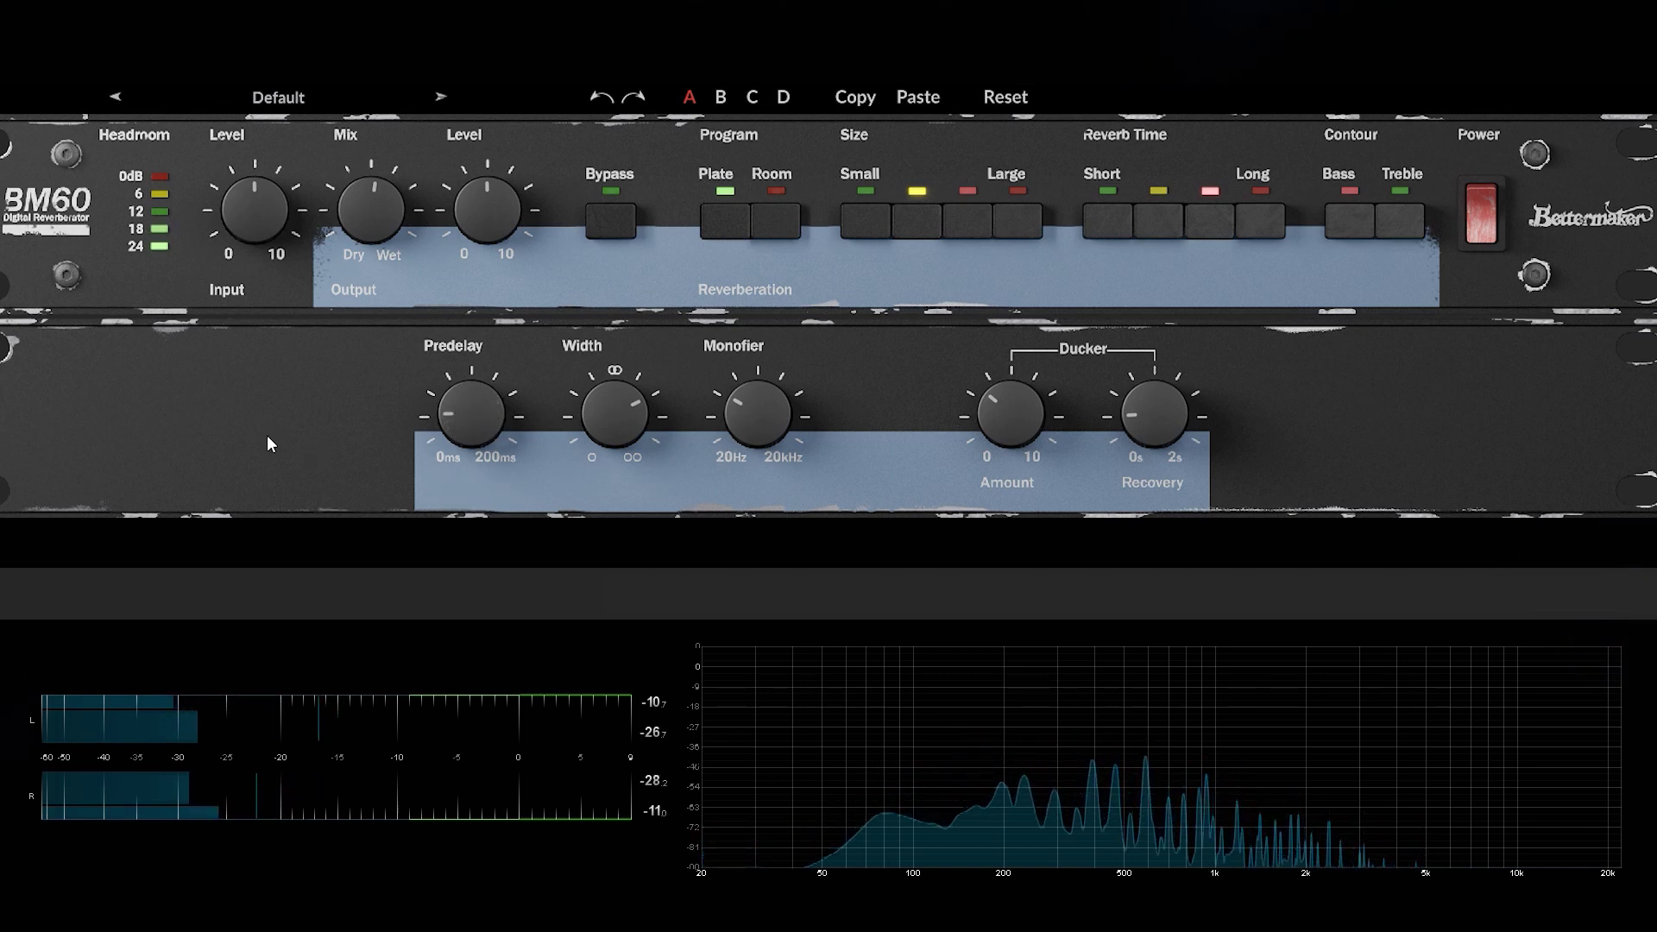
drag(363, 200, 364, 274)
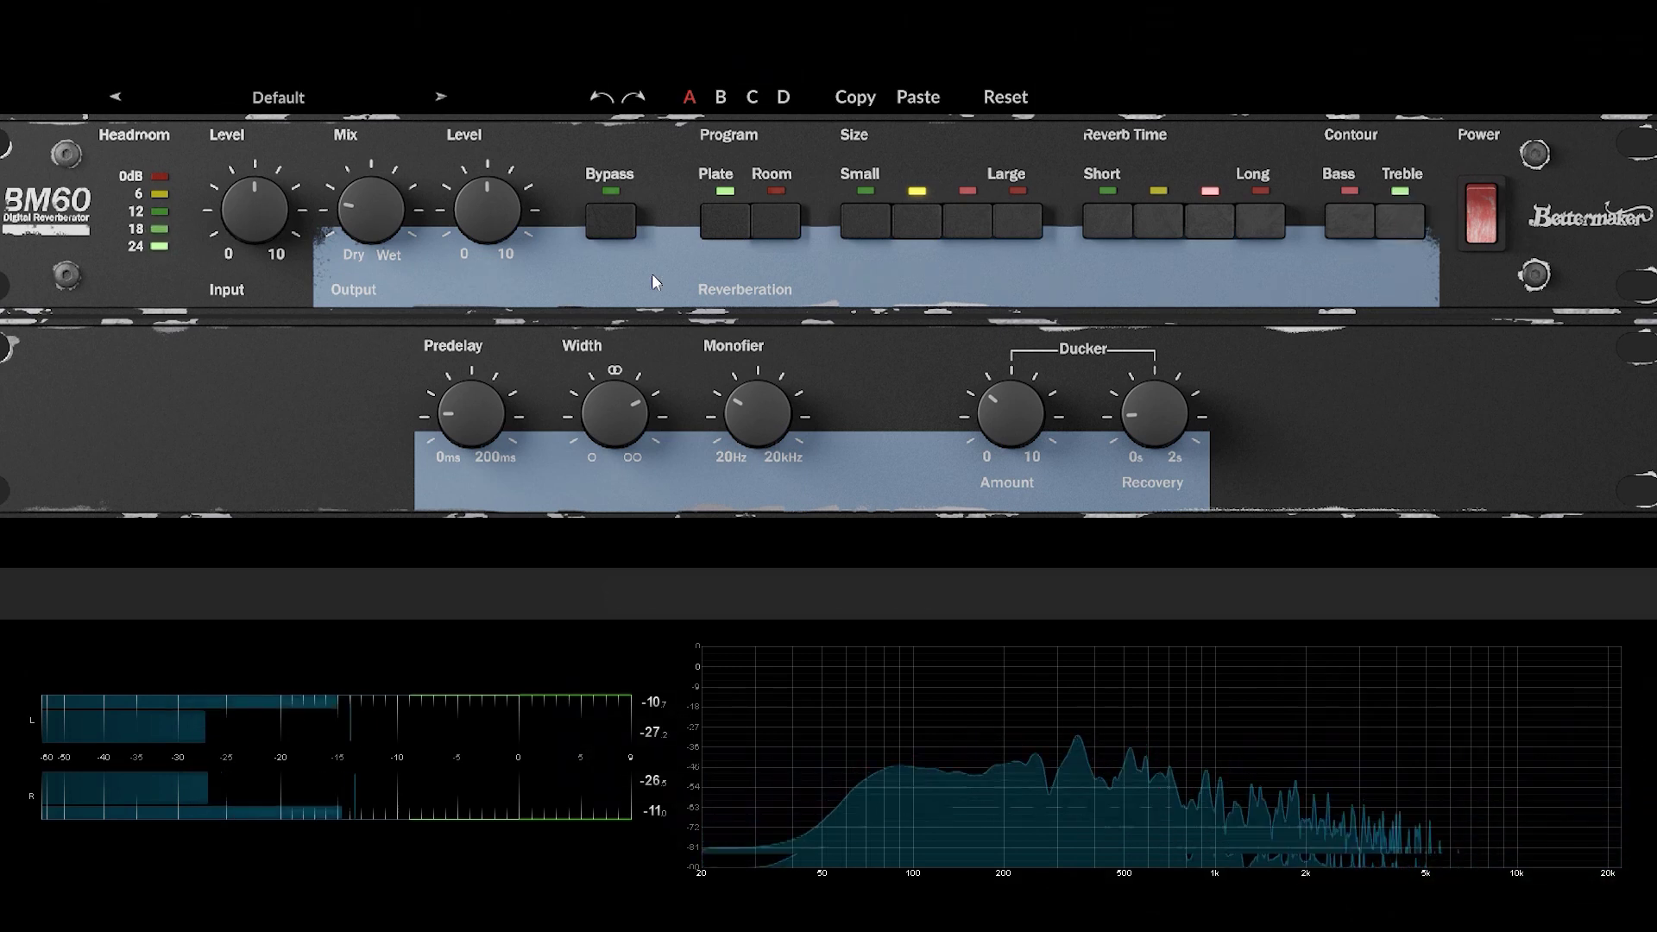
Compare the reverb against bypass and fine-tune the Mix to about 23% with the third reverb size selected.
click(610, 229)
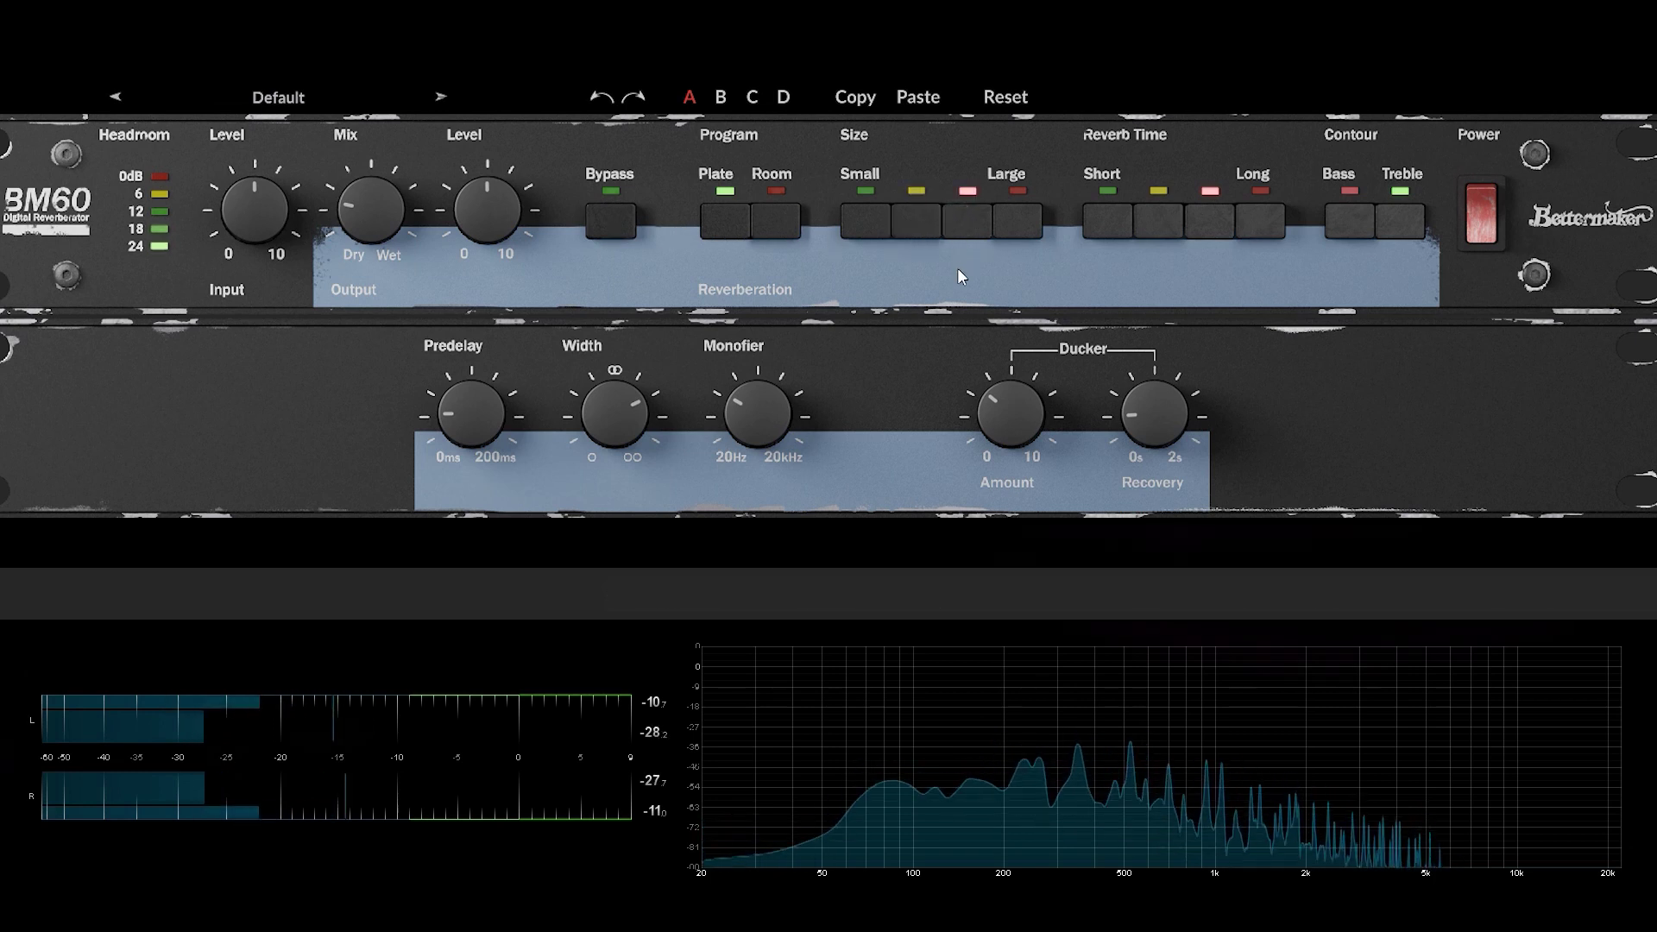
mouse_move(374, 210)
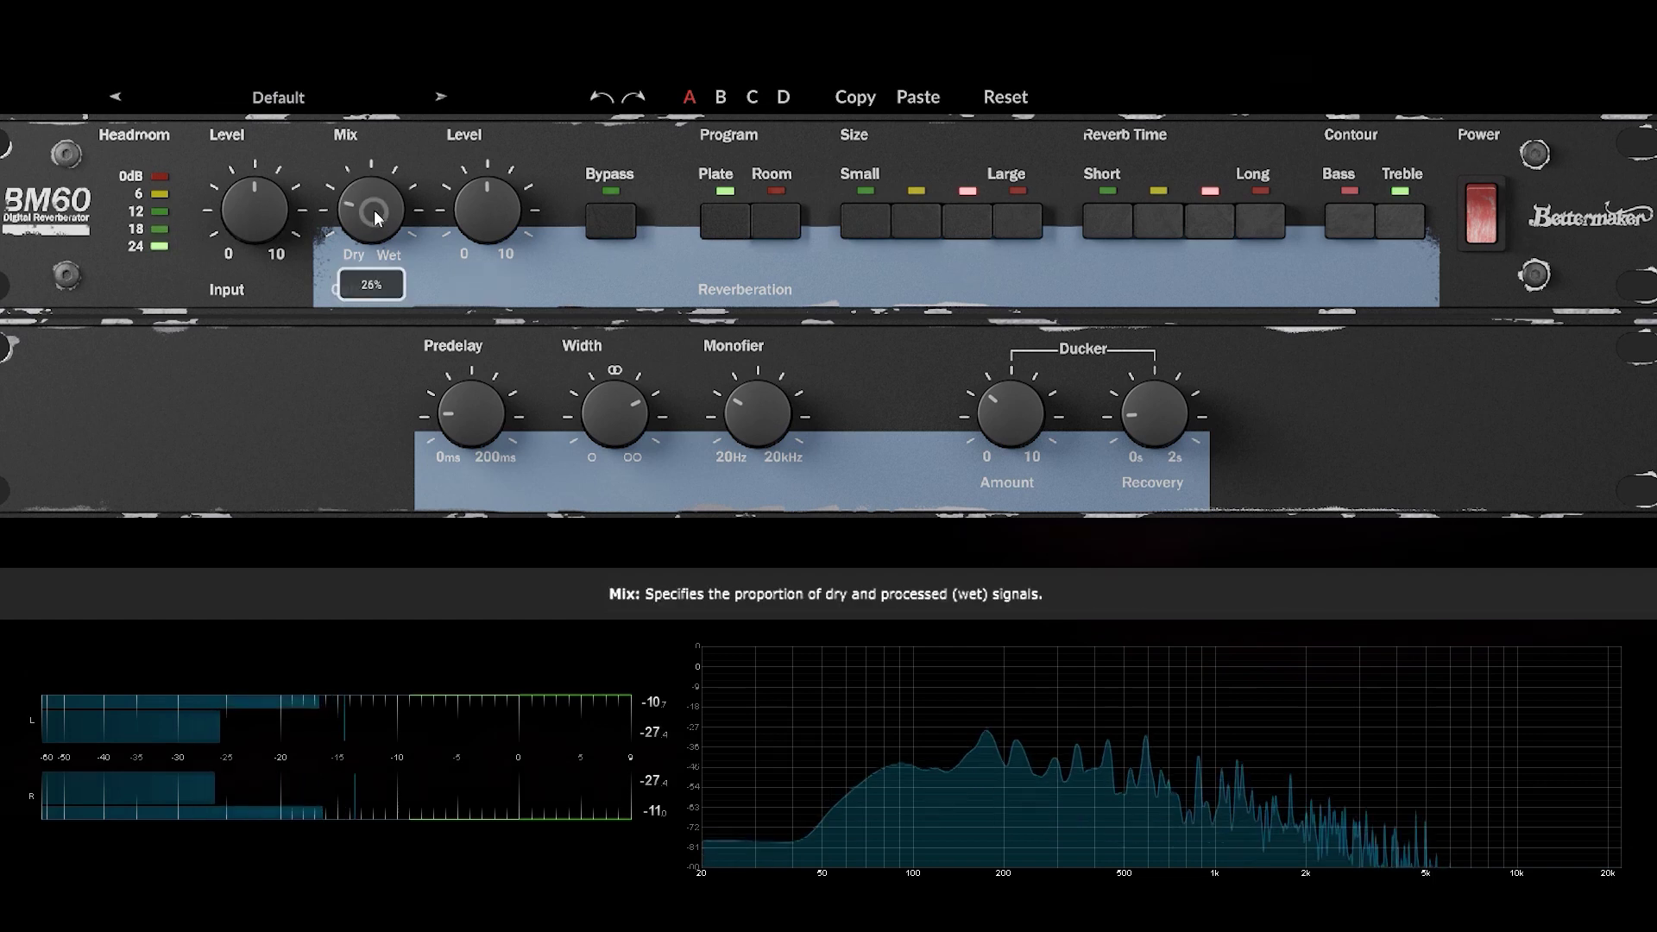
drag(374, 207, 376, 205)
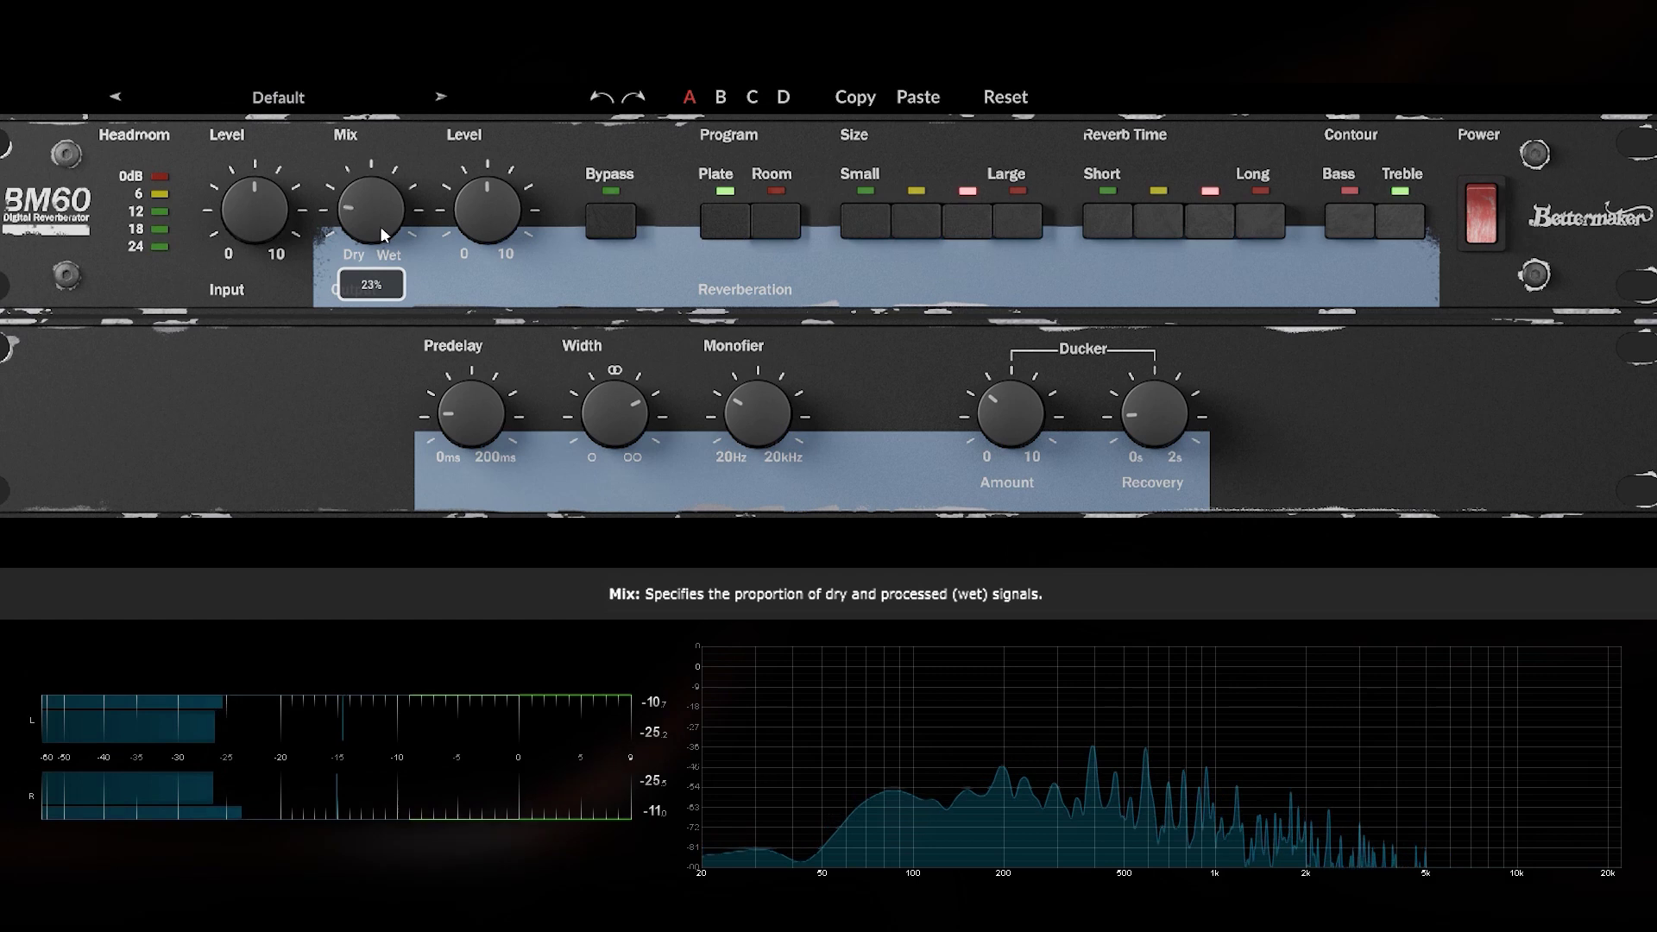
mouse_move(519, 264)
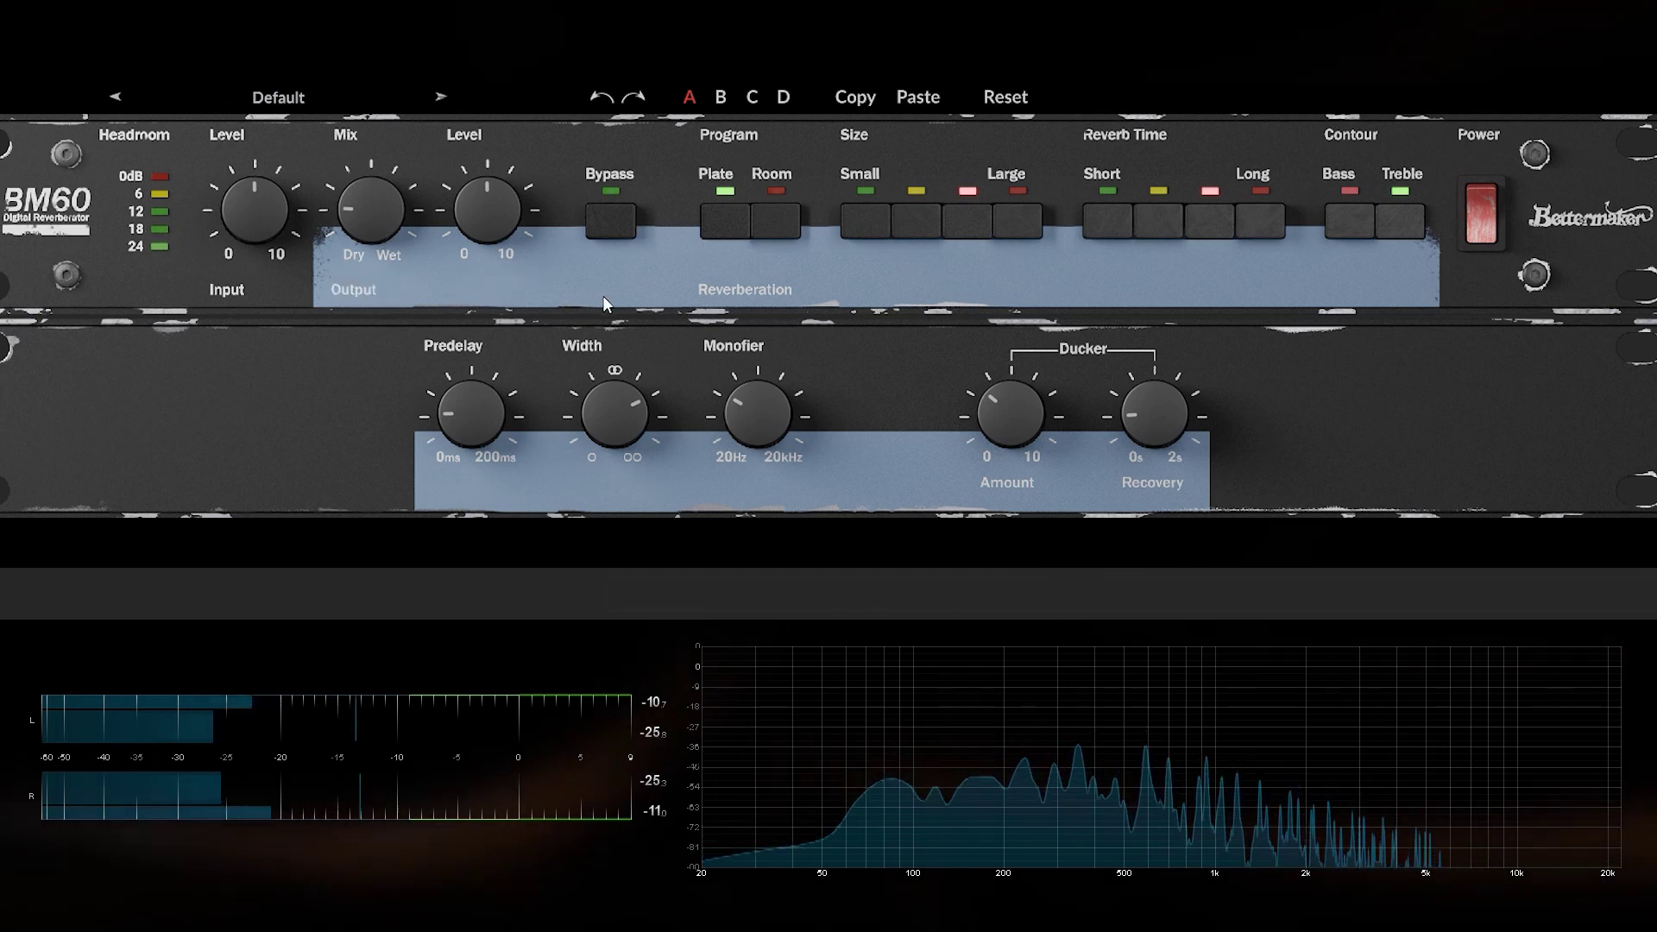